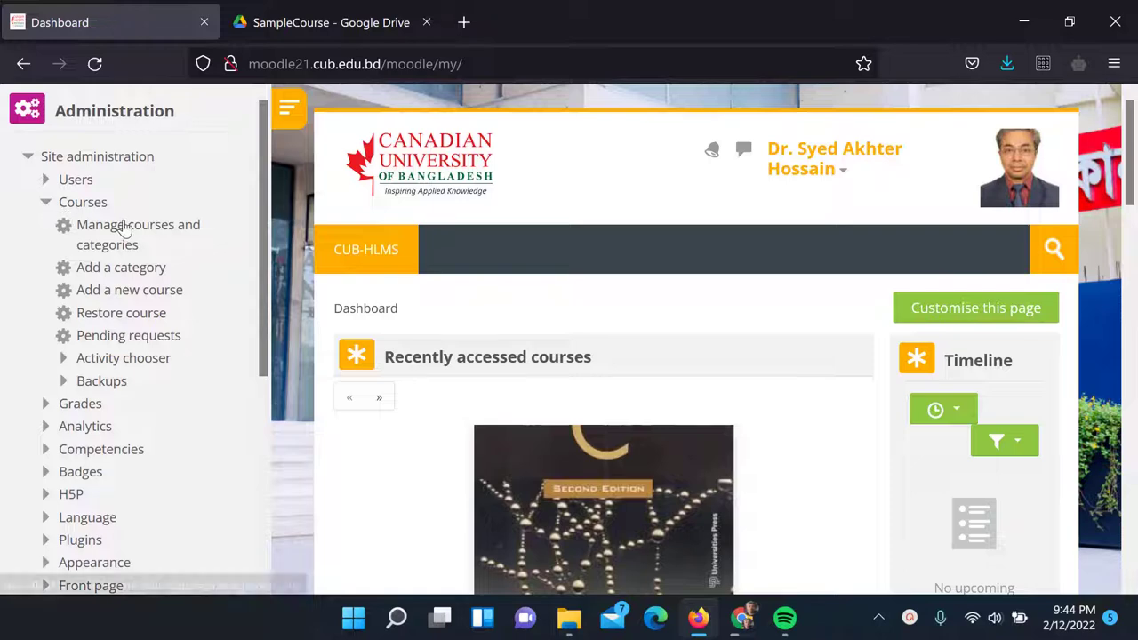
Open the CSE › Spring 2022 category in course and category management
{"action": "left_click", "coordinate": [119, 225]}
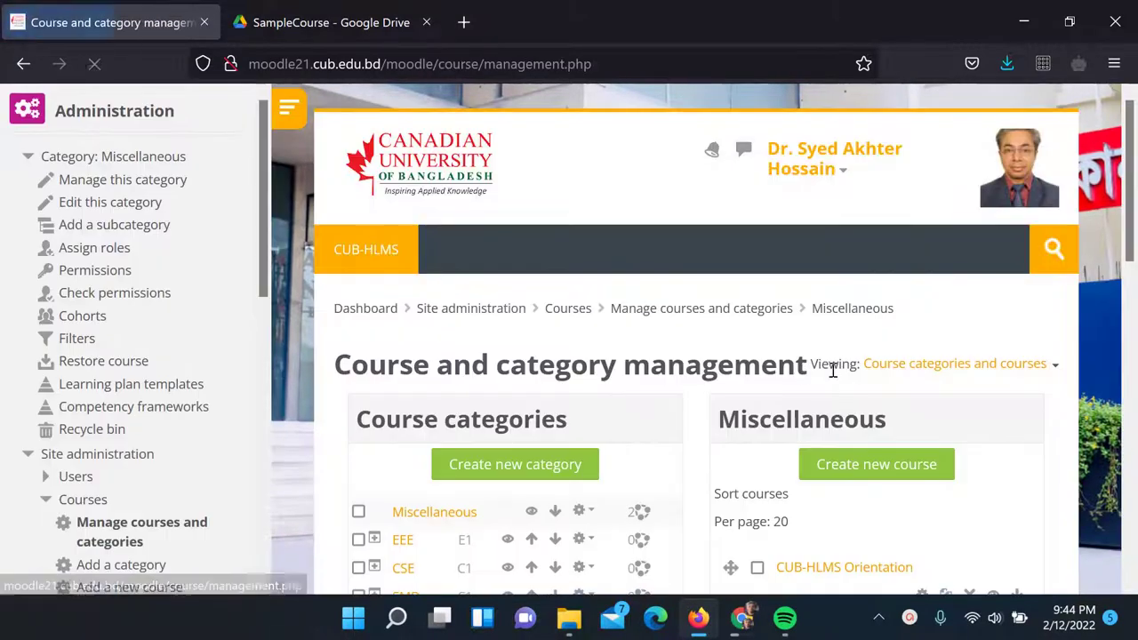
{"action": "scroll", "coordinate": [838, 362], "scroll_direction": "down", "scroll_amount": 3}
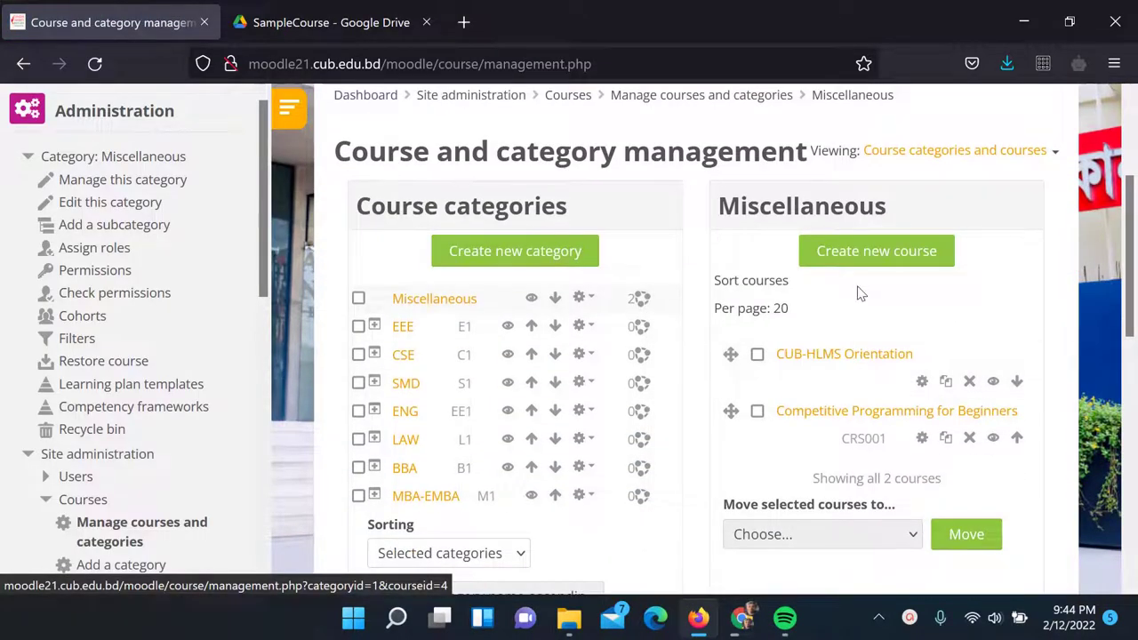
{"action": "left_click", "coordinate": [375, 354]}
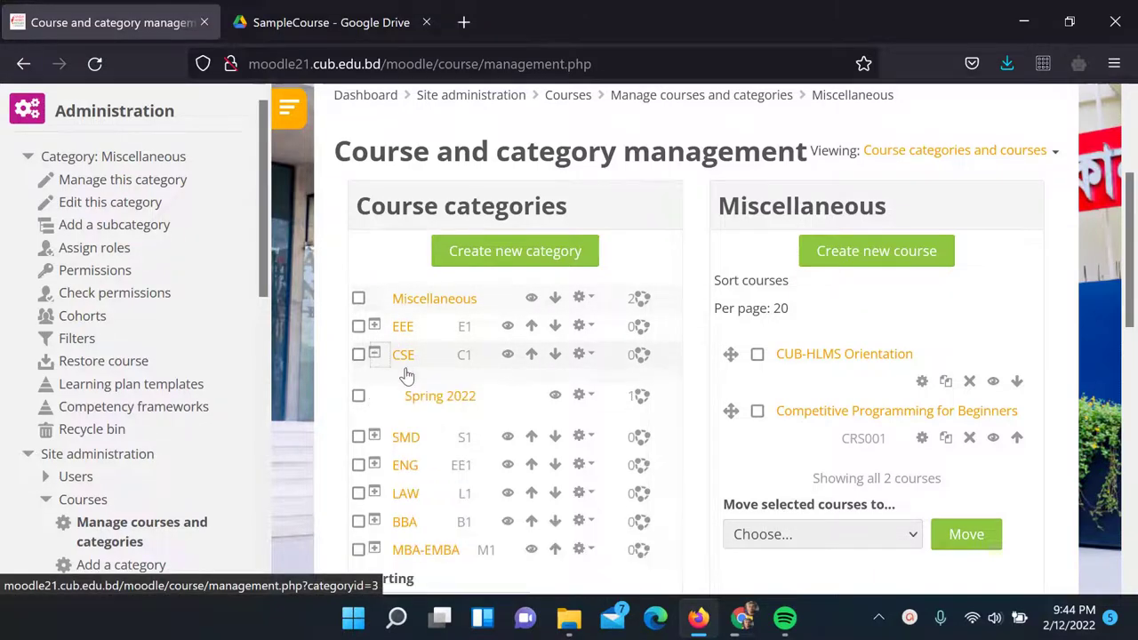
{"action": "left_click", "coordinate": [423, 398]}
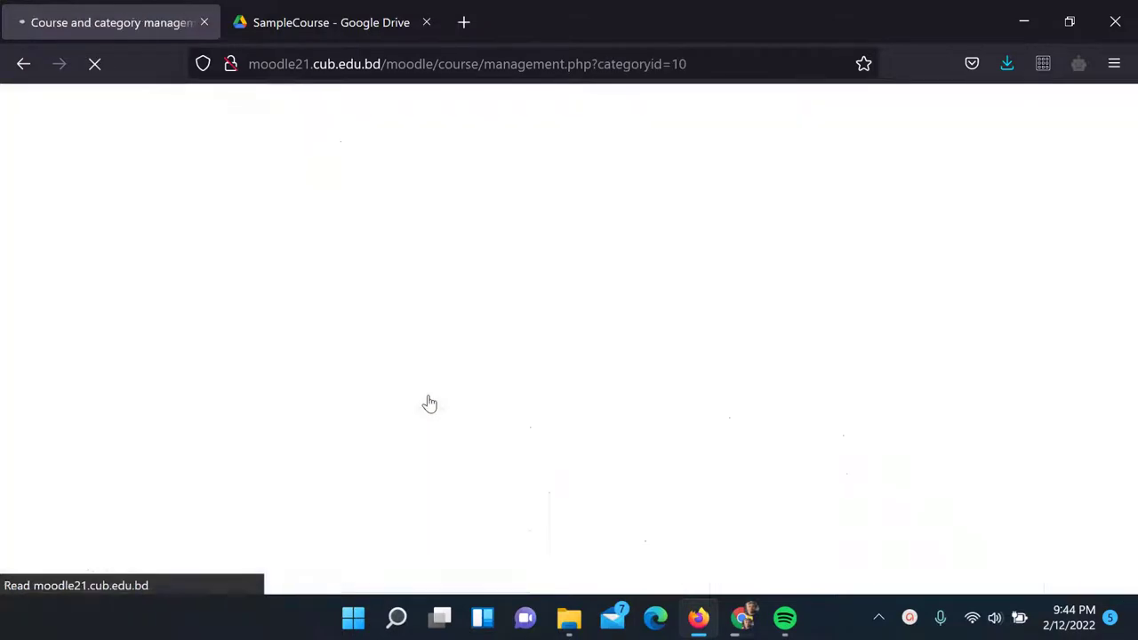
{"action": "scroll", "coordinate": [765, 351], "scroll_direction": "down", "scroll_amount": 2}
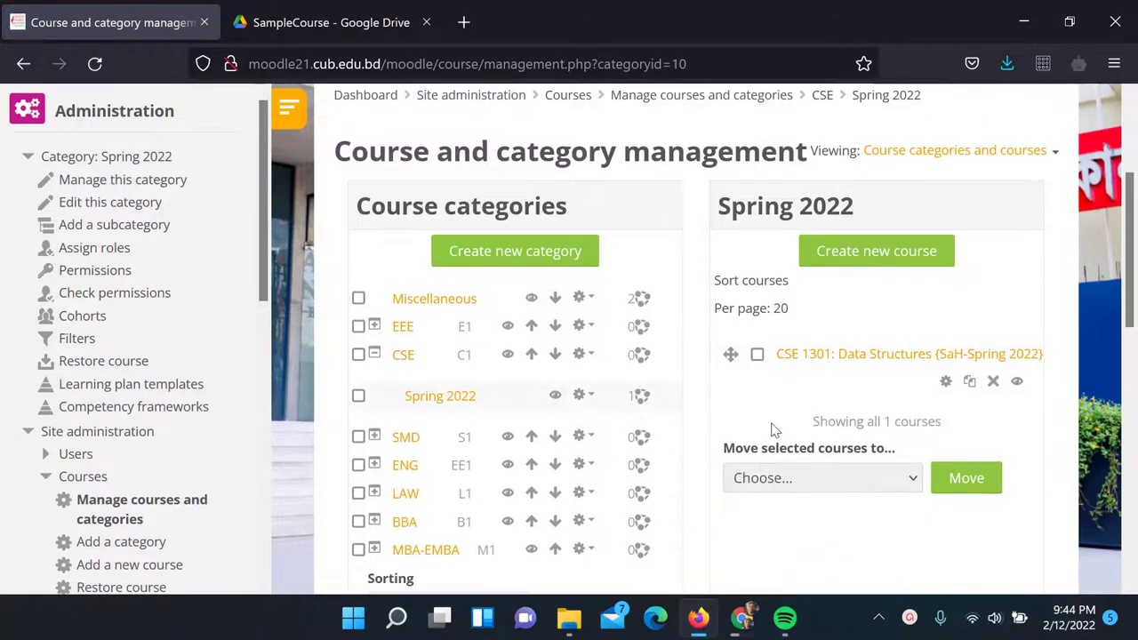
Start a new course with full name 'CSE412: Programming with Java {CSE412-Spring-2022}'
{"action": "left_click", "coordinate": [876, 259]}
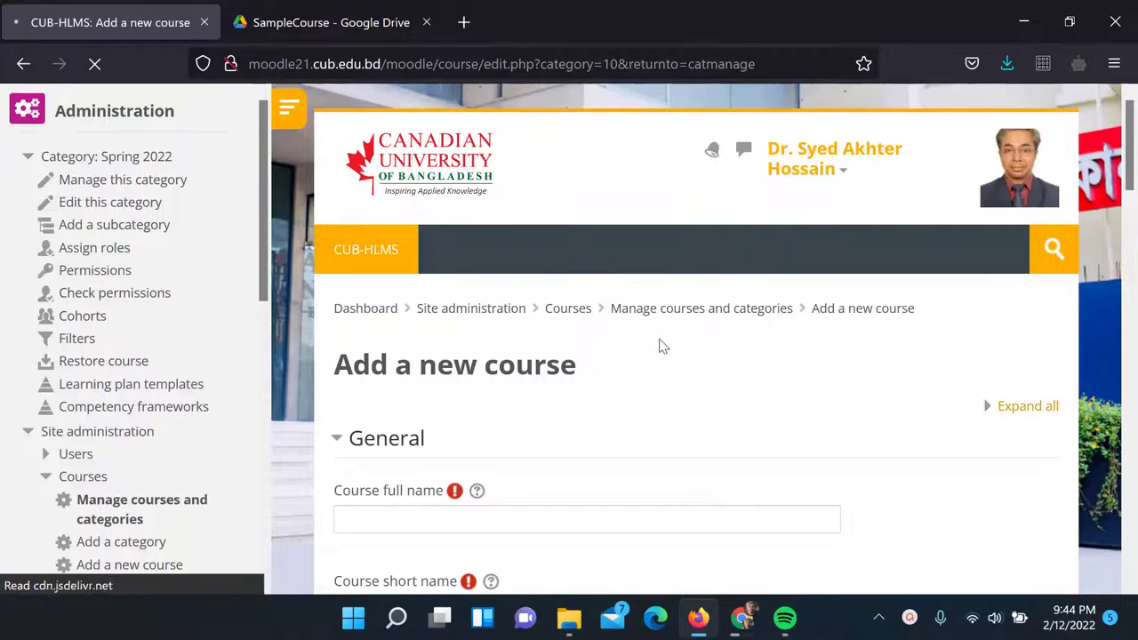
{"action": "scroll", "coordinate": [662, 343], "scroll_direction": "down", "scroll_amount": 2}
{"action": "left_click", "coordinate": [471, 307]}
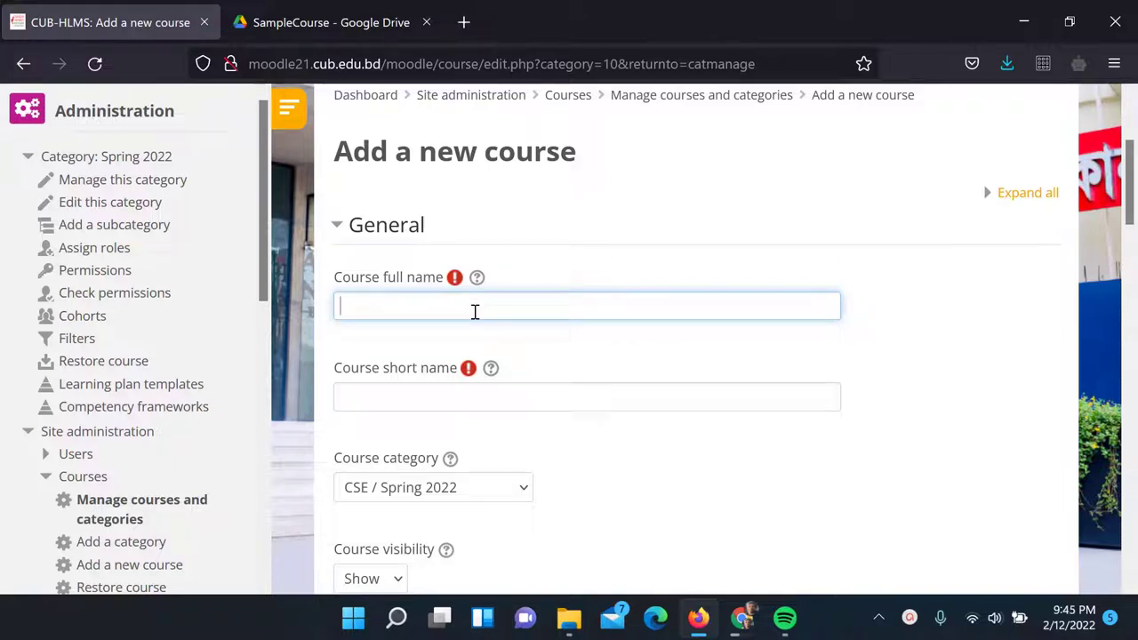
{"action": "type", "text": "CSE413: Programming with"}
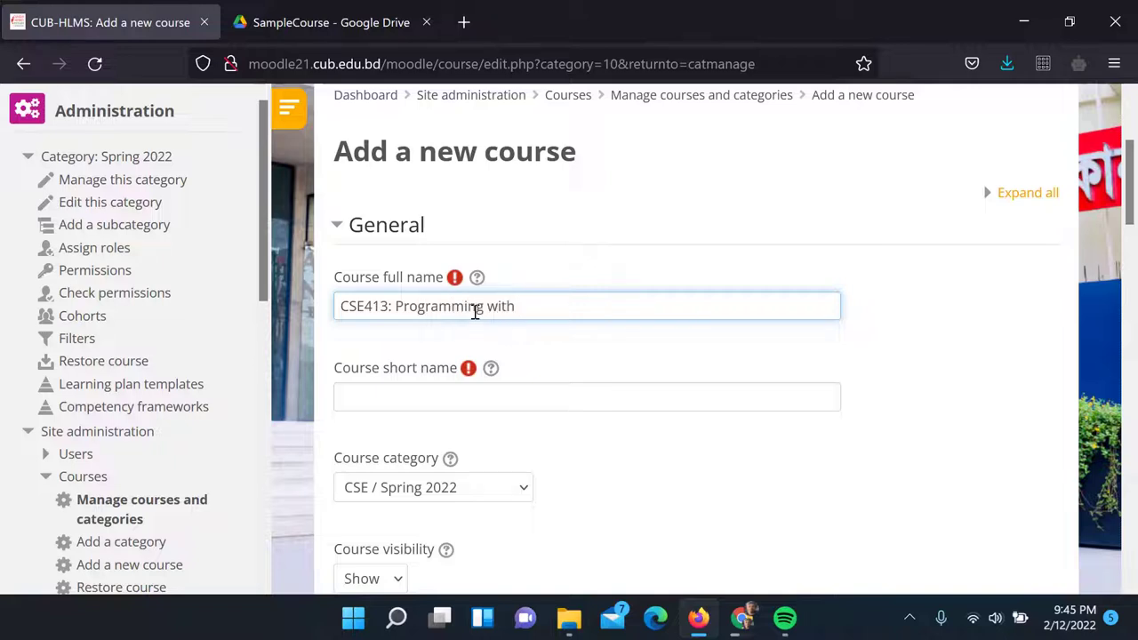
{"action": "type", "text": " Java {CSE412"}
{"action": "left_click", "coordinate": [389, 307]}
{"action": "key", "text": "BackSpace"}
{"action": "type", "text": "2-Spring-2022}"}
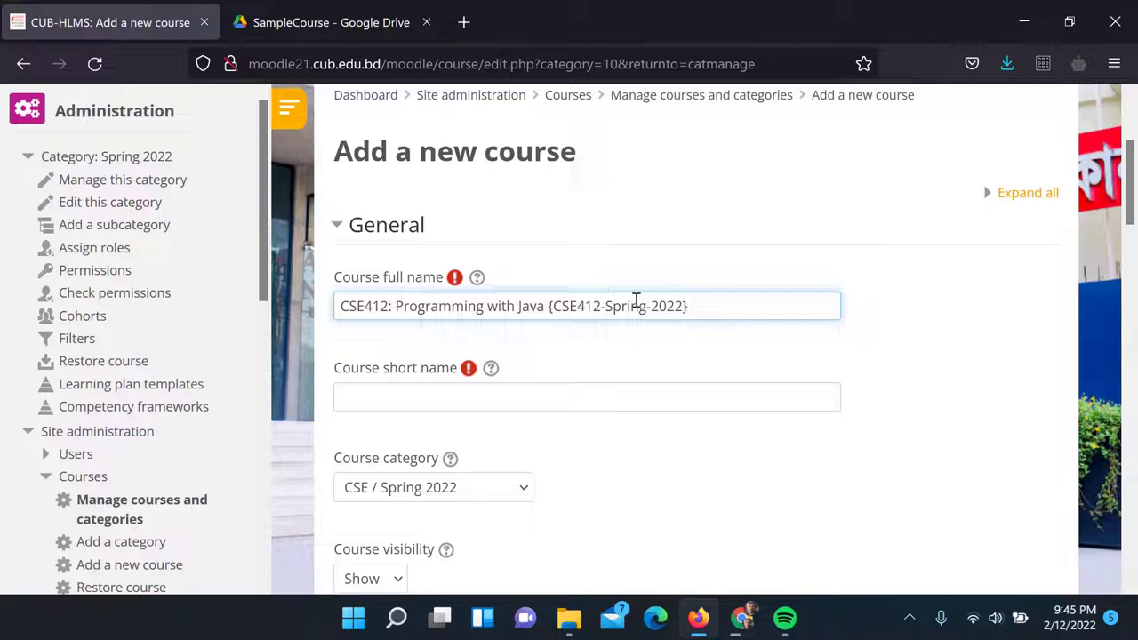
Set the course short name to 'CSE412 {CSE412-Spring2022}'
{"action": "left_click", "coordinate": [472, 389]}
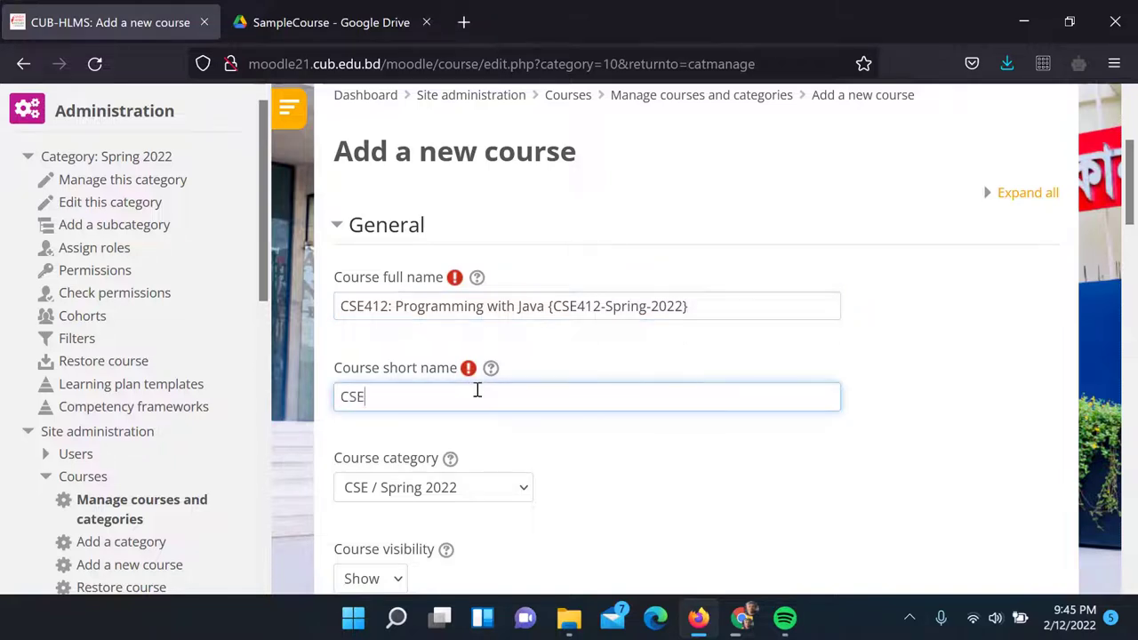
{"action": "type", "text": "CSE412-"}
{"action": "type", "text": "Spring2022}"}
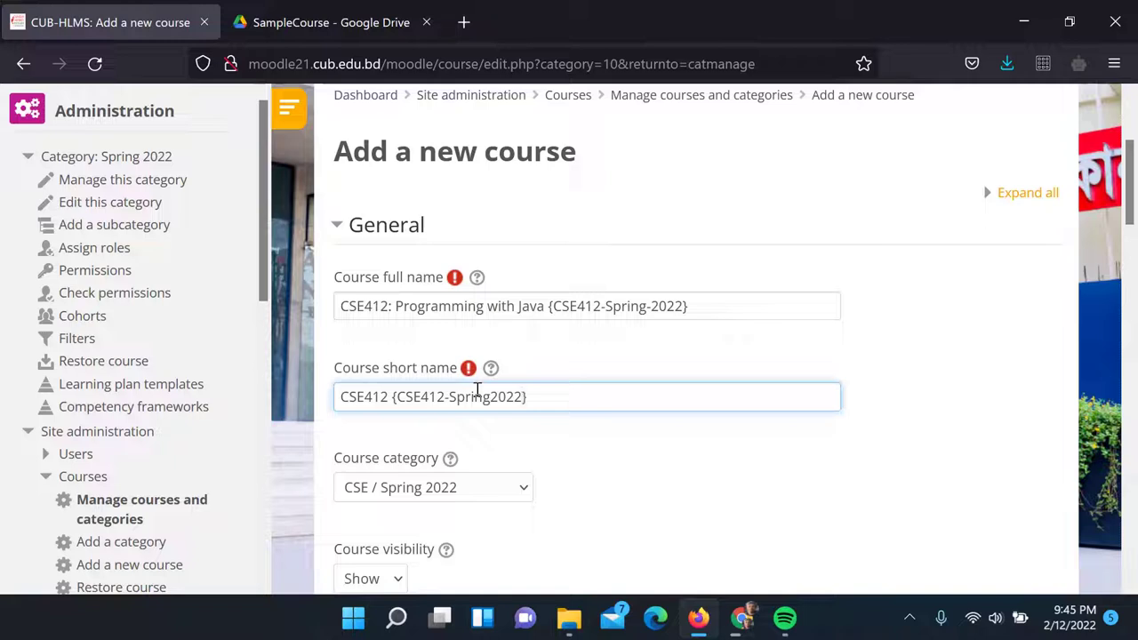
{"action": "scroll", "coordinate": [498, 392], "scroll_direction": "down", "scroll_amount": 2}
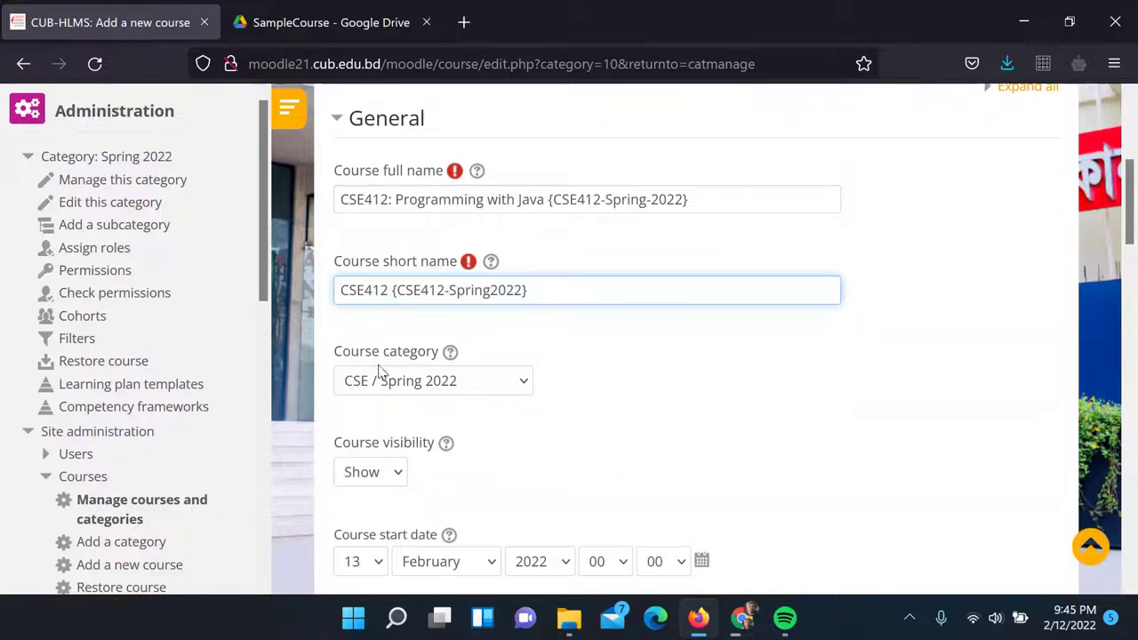
Keep the course category as CSE / Spring 2022
{"action": "left_click", "coordinate": [412, 388]}
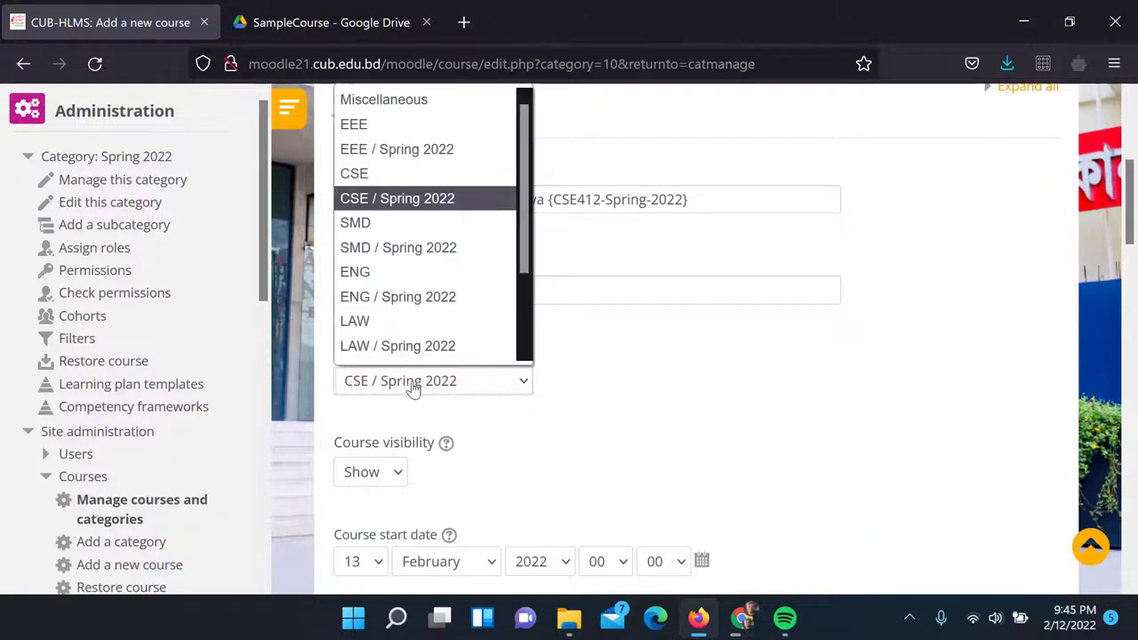
{"action": "left_click", "coordinate": [411, 387]}
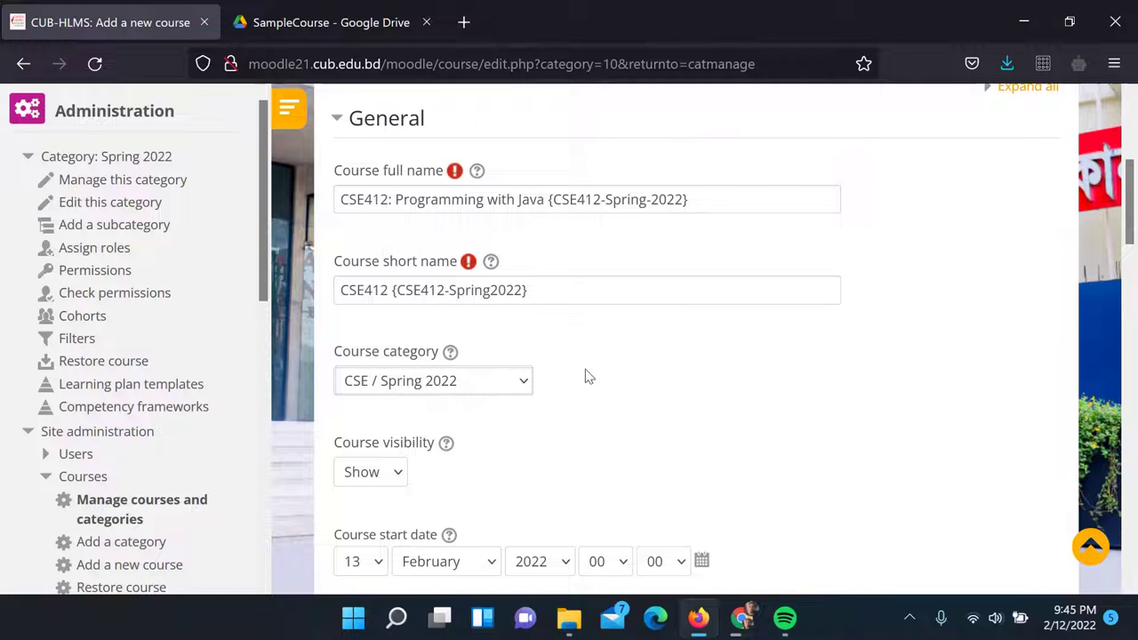
{"action": "scroll", "coordinate": [586, 376], "scroll_direction": "down", "scroll_amount": 2}
{"action": "scroll", "coordinate": [553, 384], "scroll_direction": "down", "scroll_amount": 2}
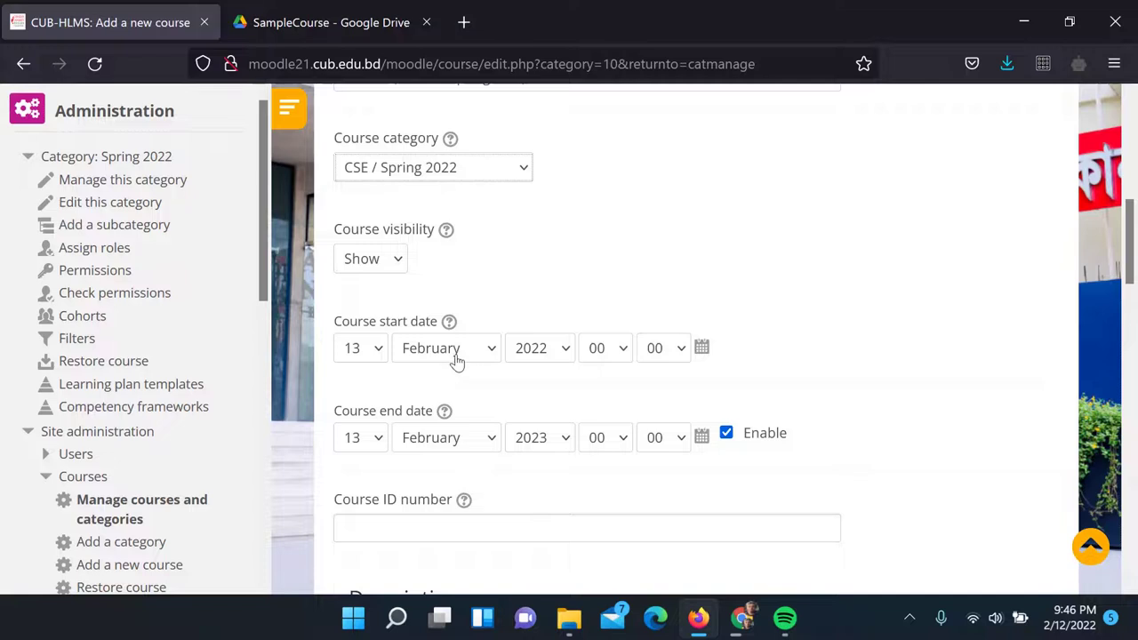
Change the course end date year from 2023 to 2022
{"action": "left_click", "coordinate": [533, 438]}
{"action": "left_click", "coordinate": [533, 378]}
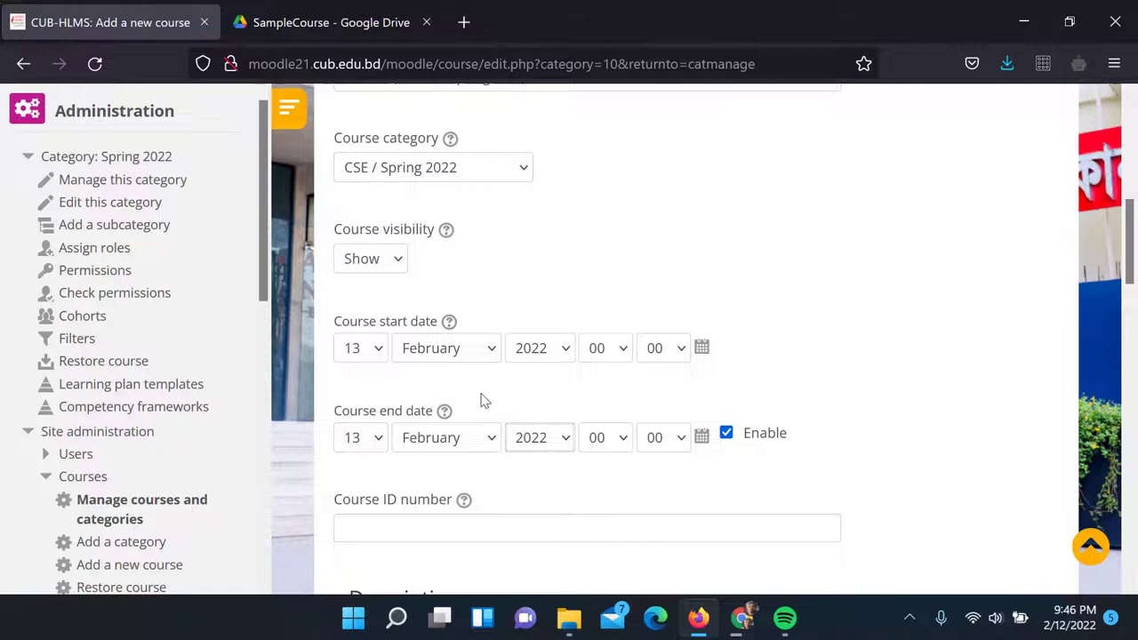
{"action": "scroll", "coordinate": [480, 401], "scroll_direction": "down", "scroll_amount": 2}
{"action": "scroll", "coordinate": [455, 345], "scroll_direction": "down", "scroll_amount": 2}
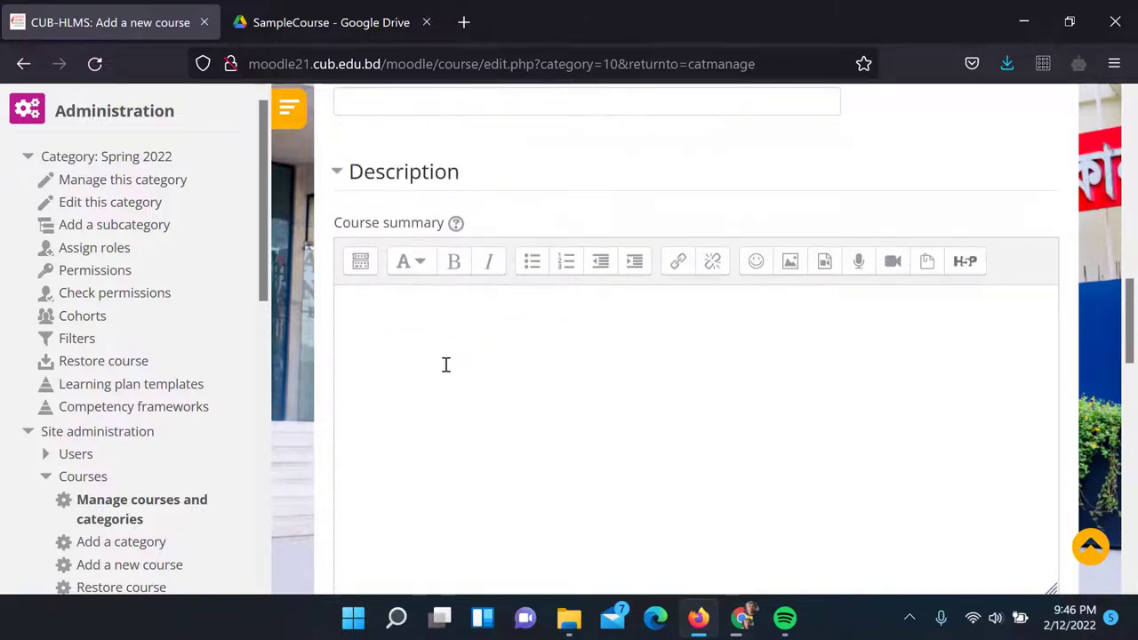
{"action": "left_click", "coordinate": [451, 350]}
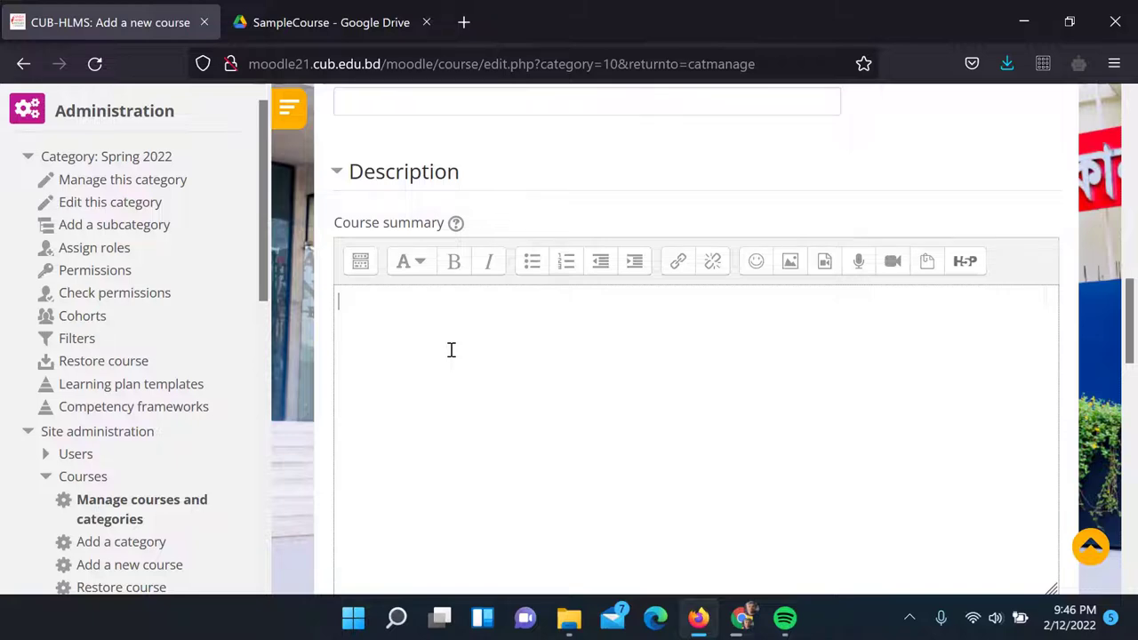
Search Google for 'programming with java' and open the Programiz Learn Java Programming page
{"action": "left_click", "coordinate": [463, 23]}
{"action": "type", "text": "google.com"}
{"action": "key", "text": "Return"}
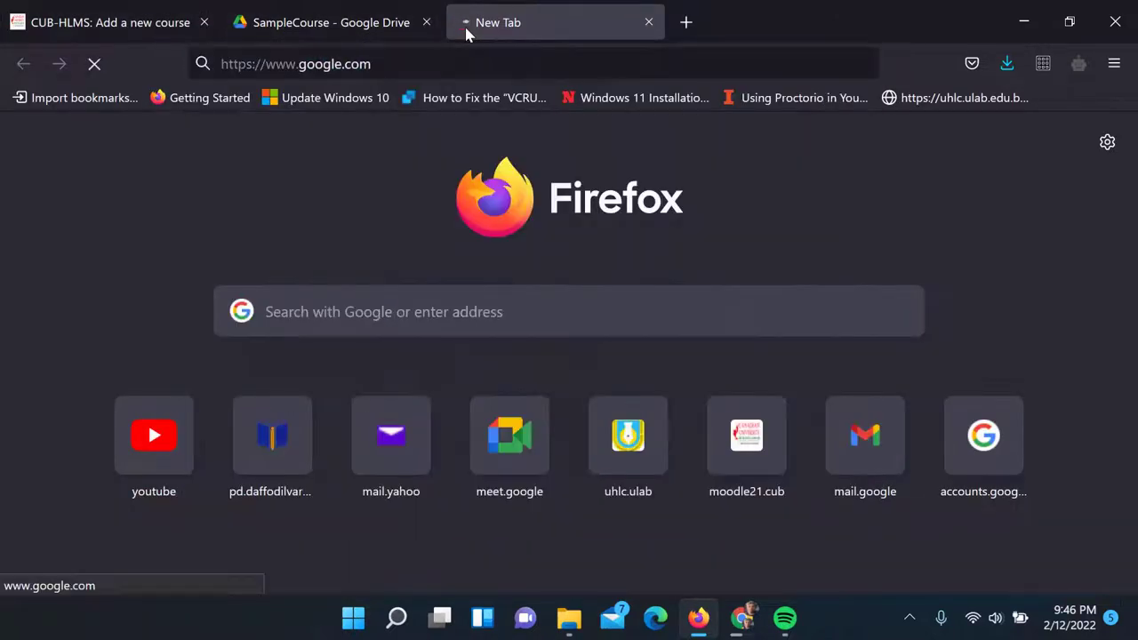
{"action": "type", "text": "prog"}
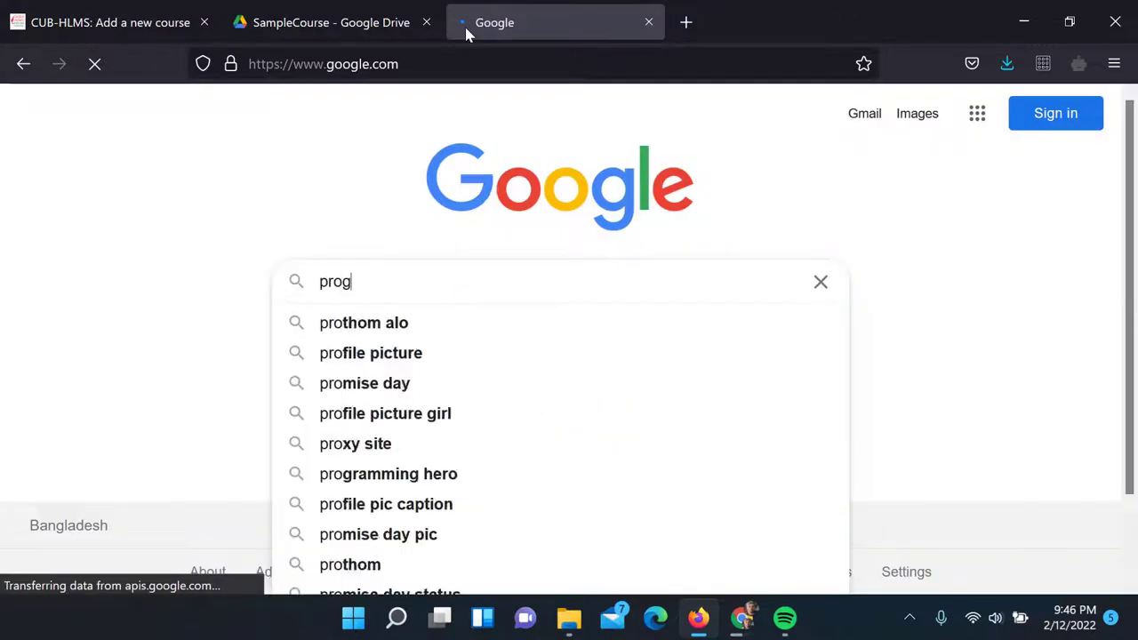
{"action": "type", "text": "ramming "}
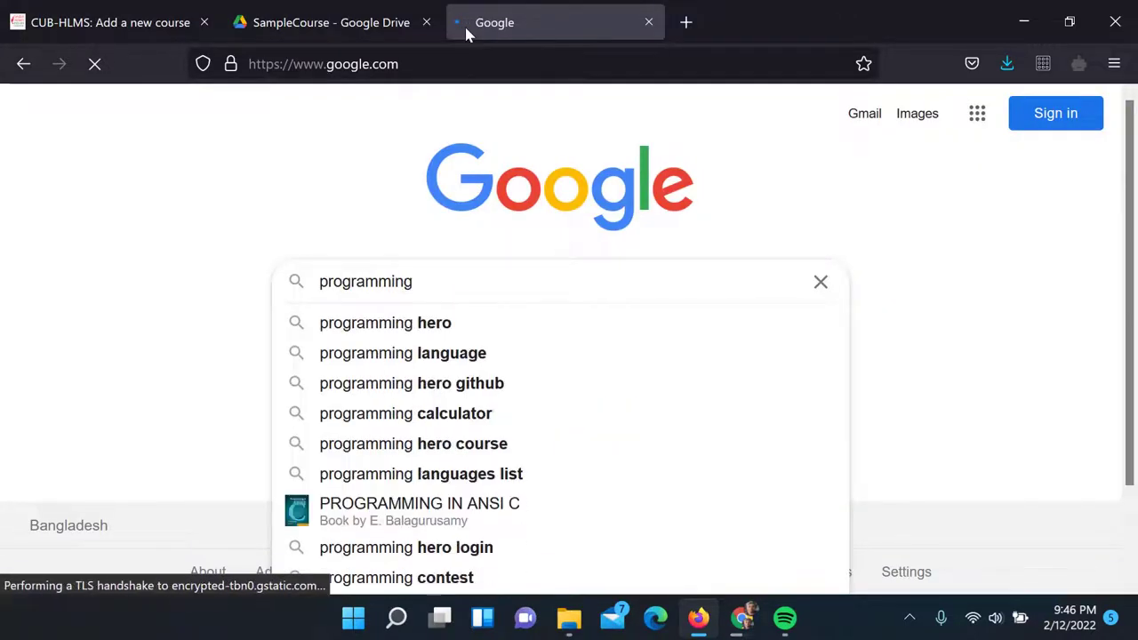
{"action": "type", "text": "with java"}
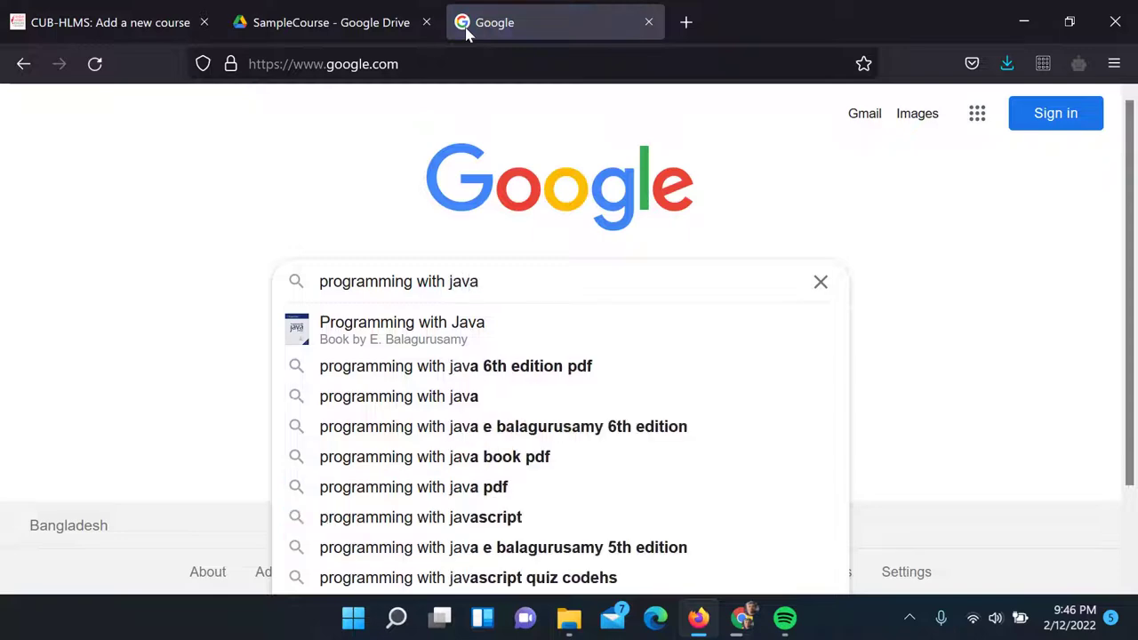
{"action": "key", "text": "Return"}
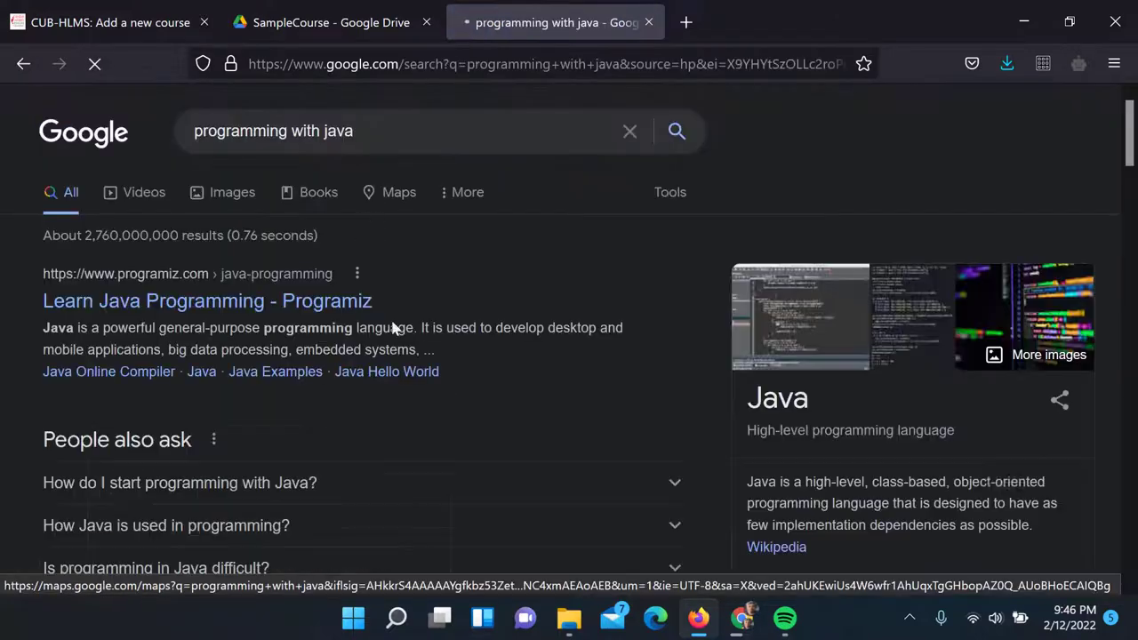
{"action": "left_click", "coordinate": [254, 311]}
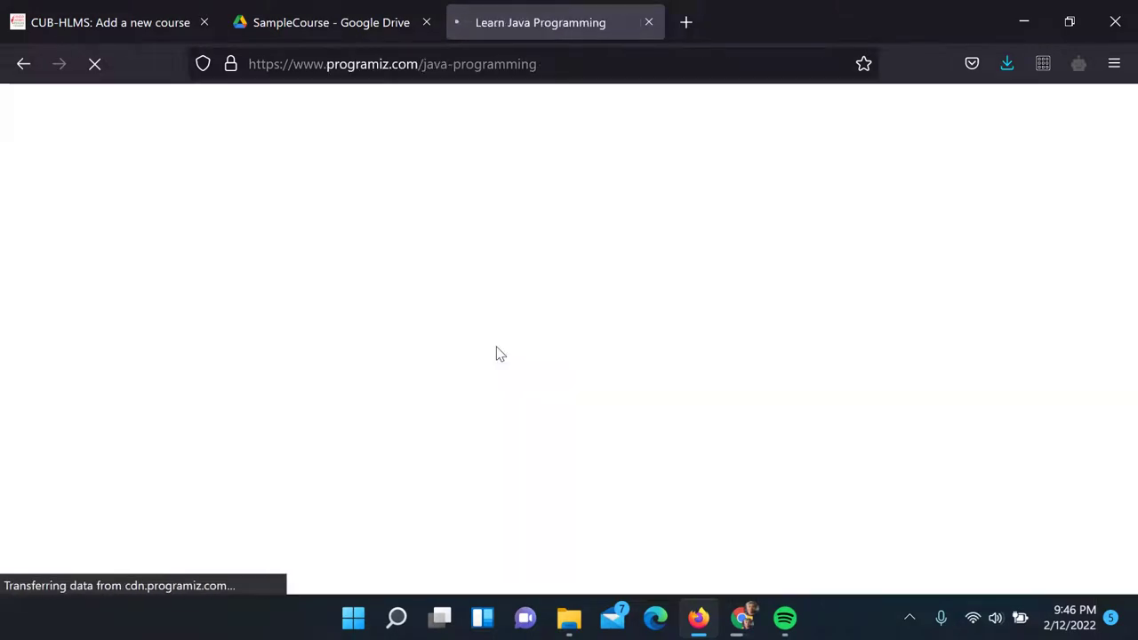
Copy the Java introduction paragraph from the Programiz page
{"action": "scroll", "coordinate": [636, 260], "scroll_direction": "down", "scroll_amount": 3}
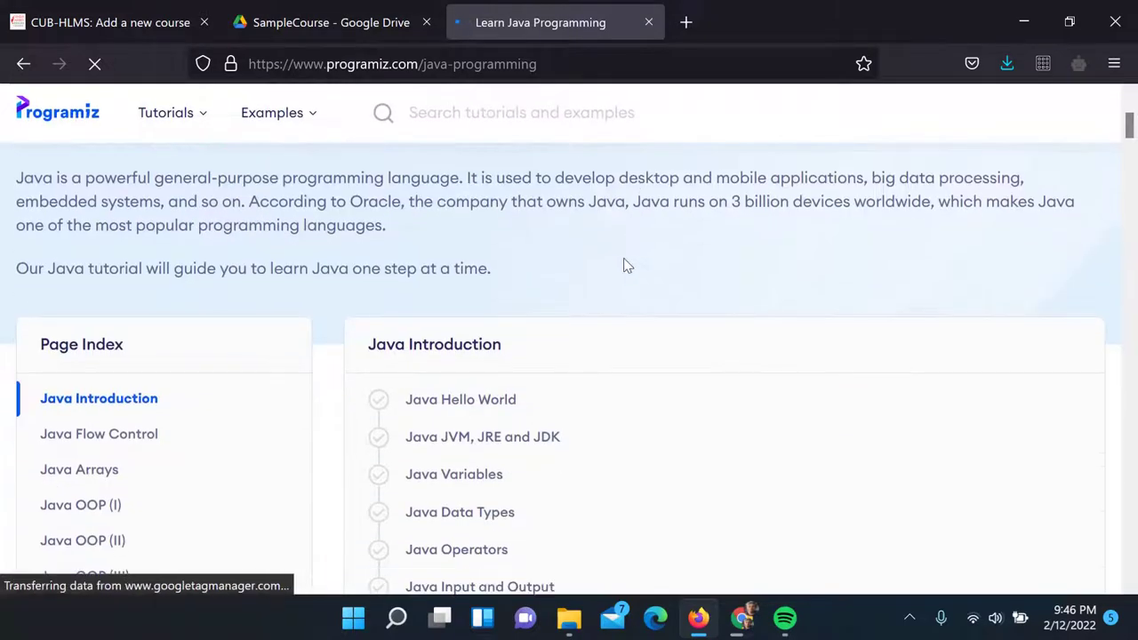
{"action": "left_click_drag", "start_coordinate": [21, 180], "coordinate": [368, 202]}
{"action": "left_click_drag", "start_coordinate": [20, 180], "coordinate": [421, 236]}
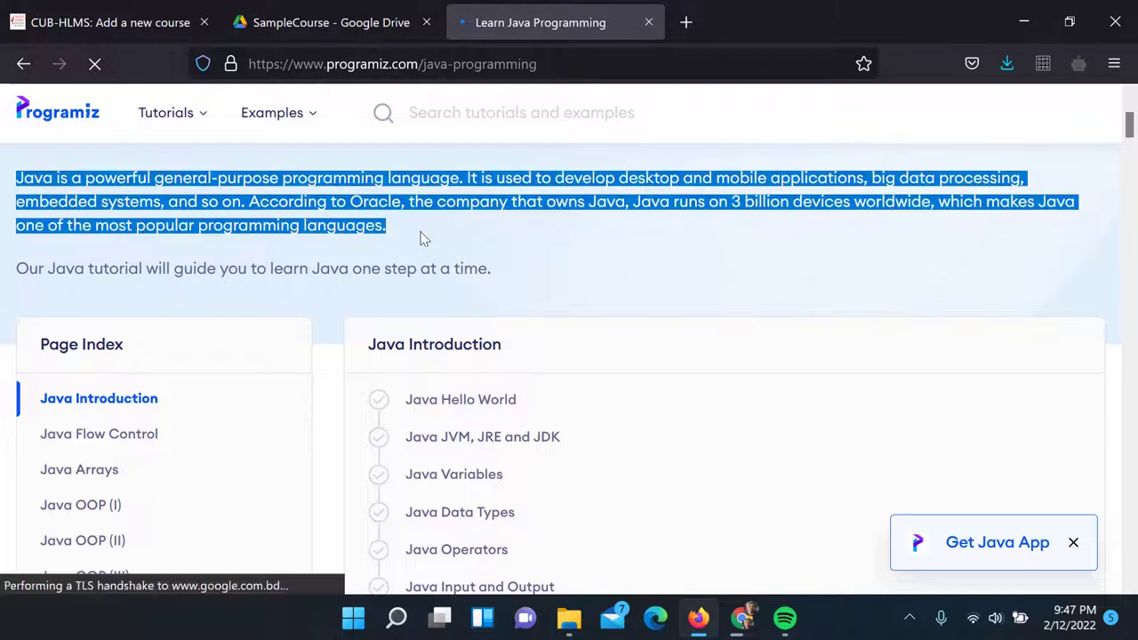
{"action": "right_click", "coordinate": [408, 189]}
{"action": "left_click", "coordinate": [429, 205]}
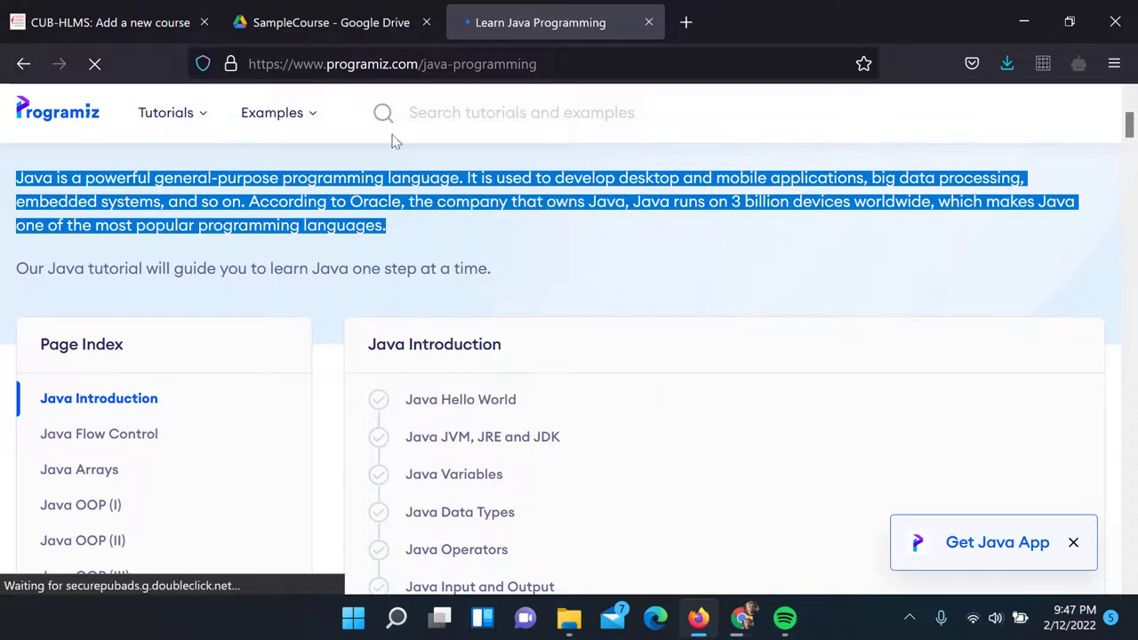
{"action": "left_click", "coordinate": [321, 25]}
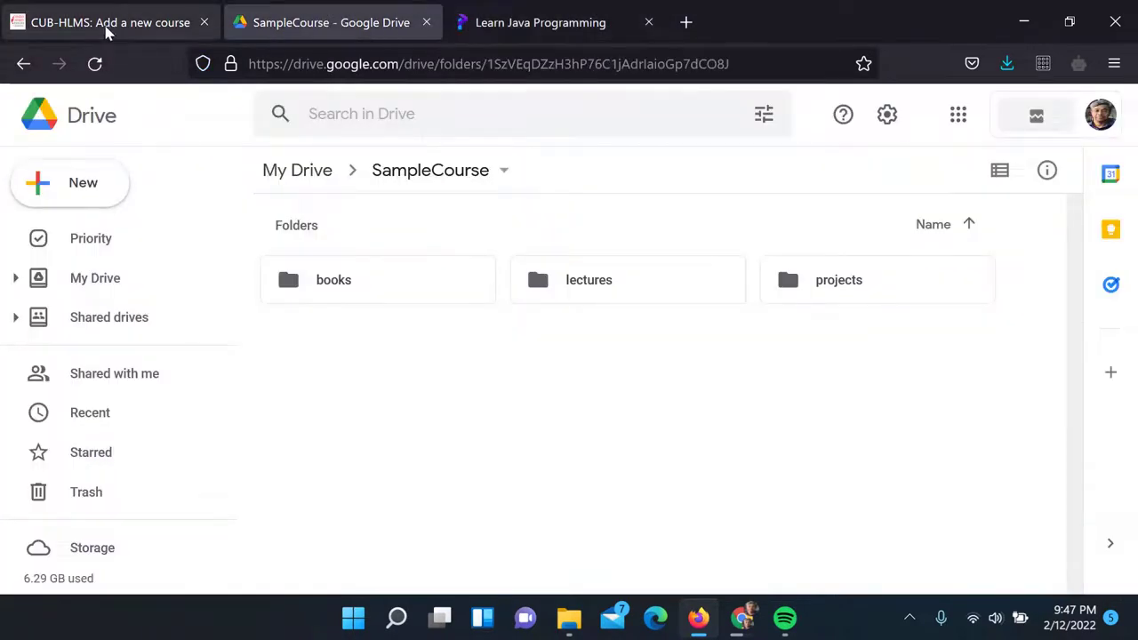
Paste the copied Java paragraph into the Moodle course summary
{"action": "left_click", "coordinate": [104, 26]}
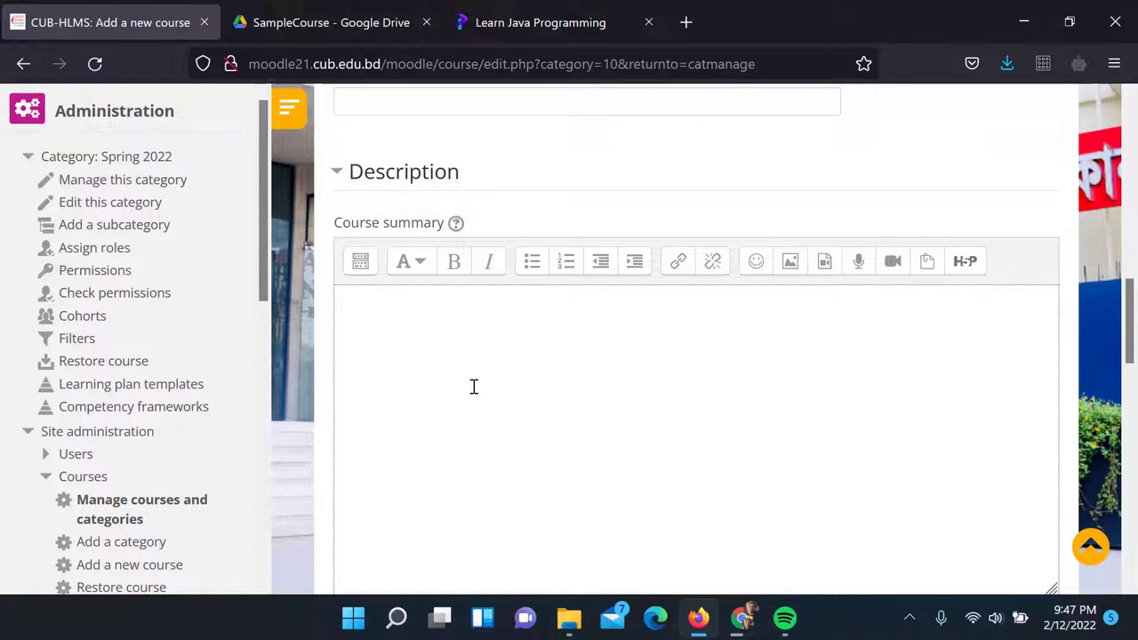
{"action": "key", "text": "ctrl+v"}
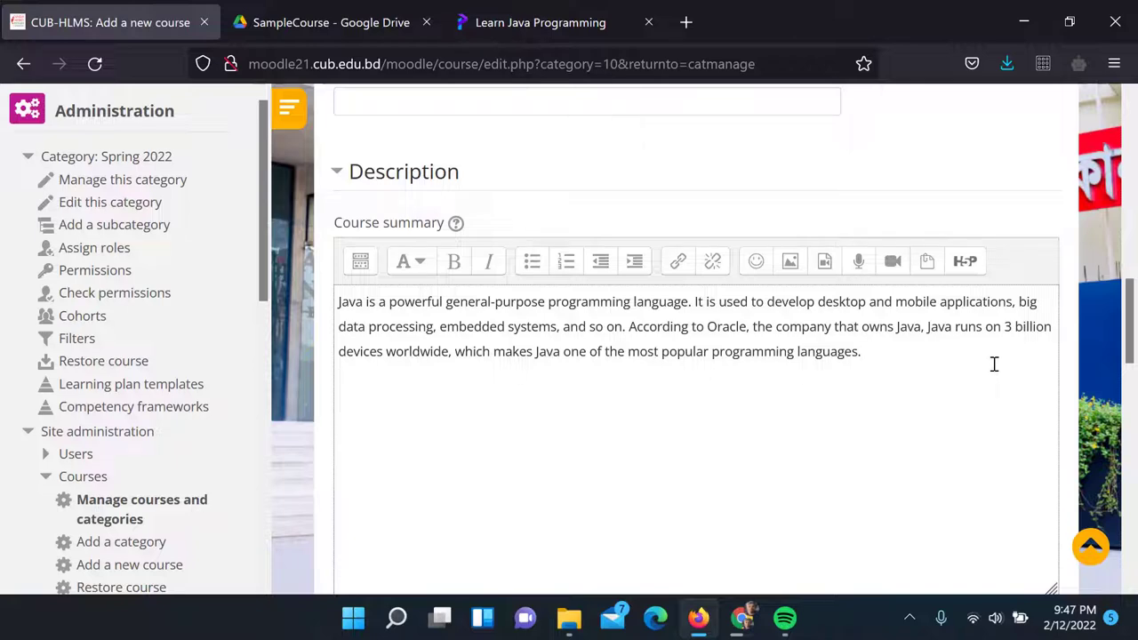
{"action": "left_click", "coordinate": [536, 23]}
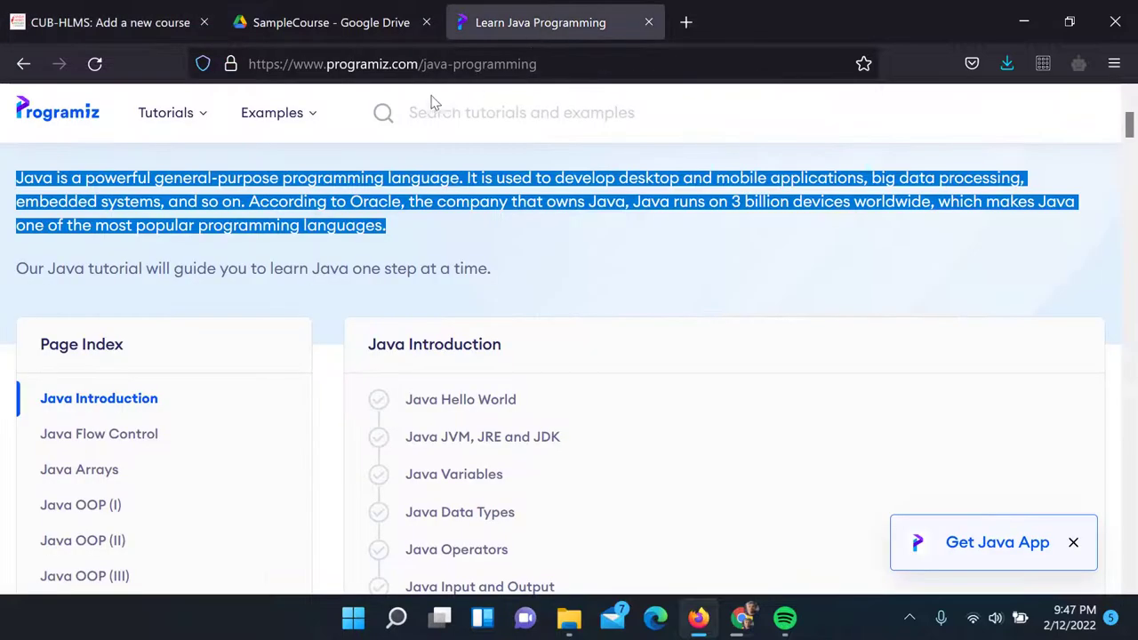
Copy the Java Programming 2020 image from Google Images results for 'programming with java'
{"action": "scroll", "coordinate": [160, 134], "scroll_direction": "up", "scroll_amount": 3}
{"action": "left_click", "coordinate": [23, 63]}
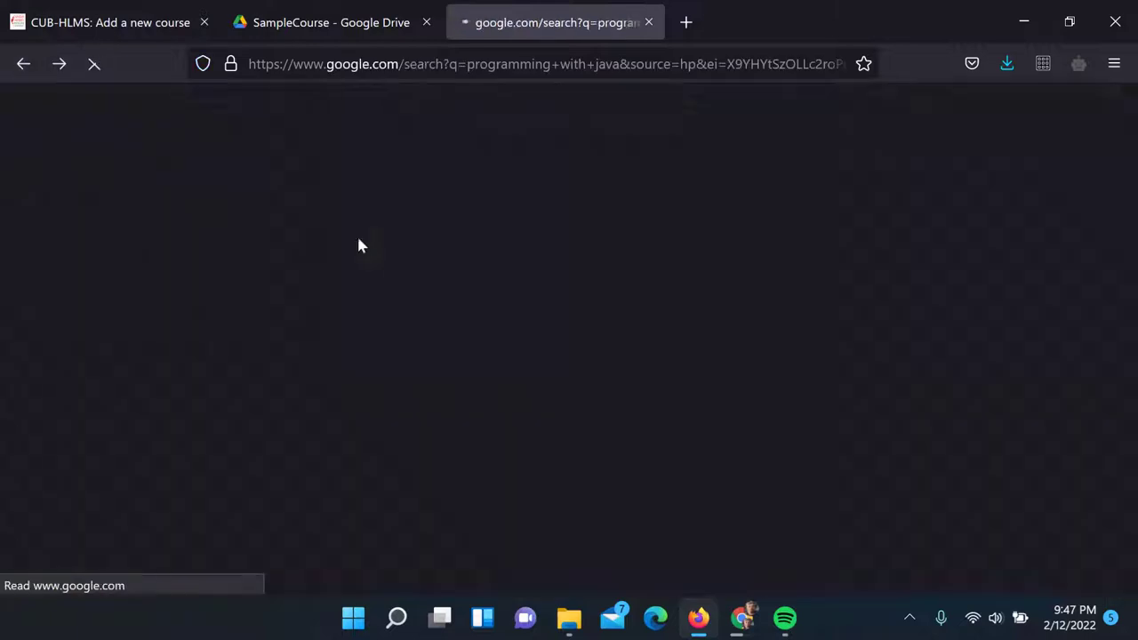
{"action": "left_click", "coordinate": [227, 193]}
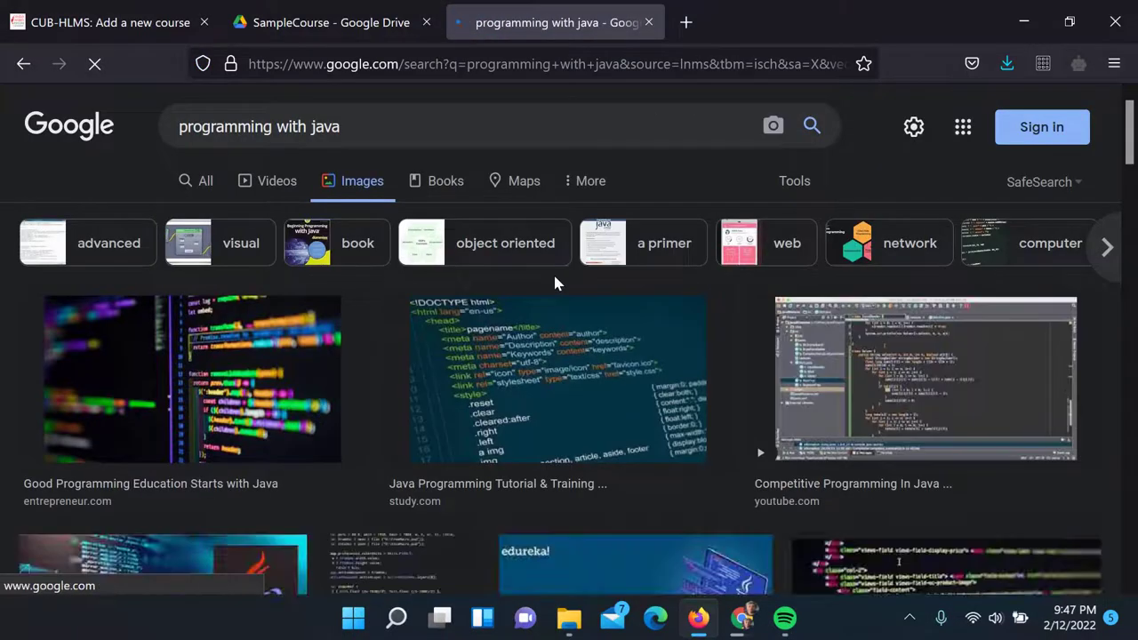
{"action": "scroll", "coordinate": [553, 276], "scroll_direction": "down", "scroll_amount": 2}
{"action": "scroll", "coordinate": [553, 272], "scroll_direction": "down", "scroll_amount": 2}
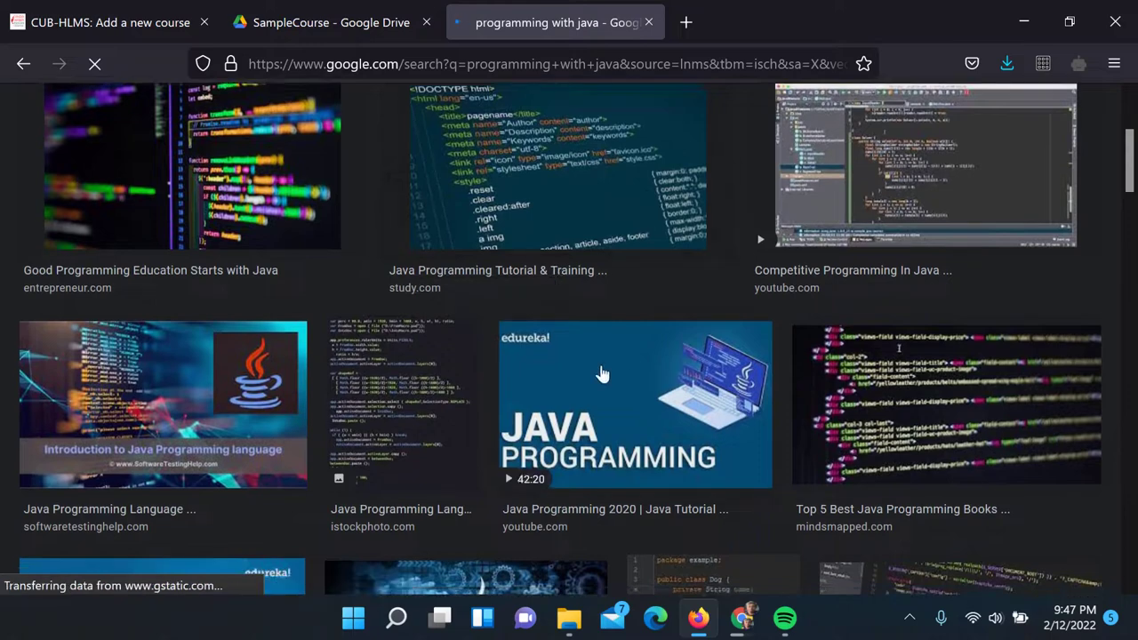
{"action": "left_click", "coordinate": [601, 374]}
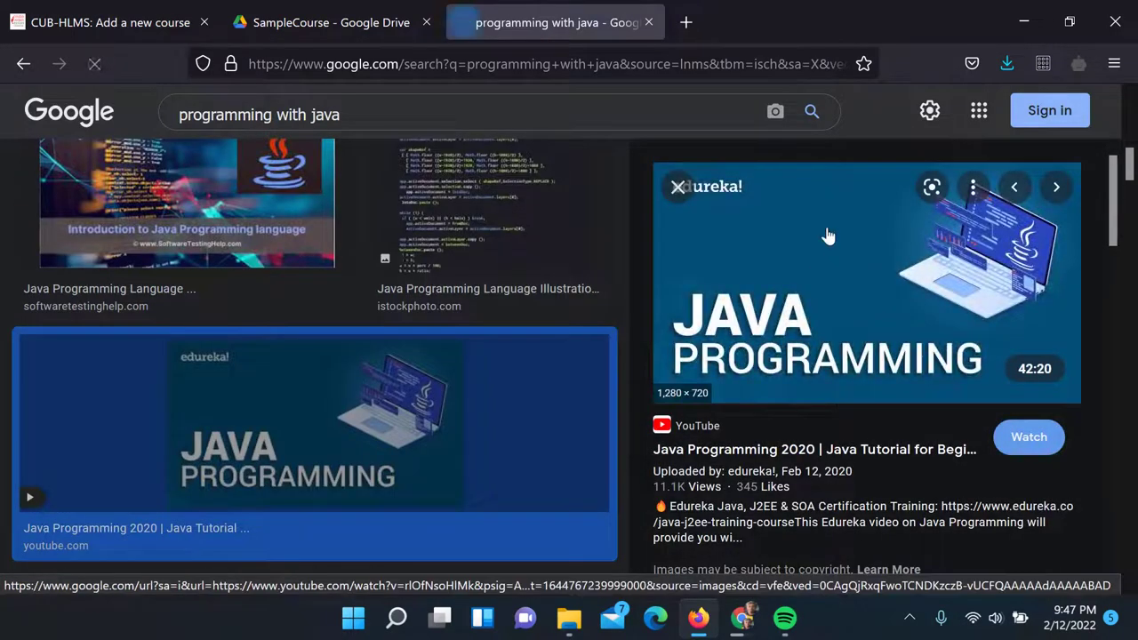
{"action": "right_click", "coordinate": [850, 254]}
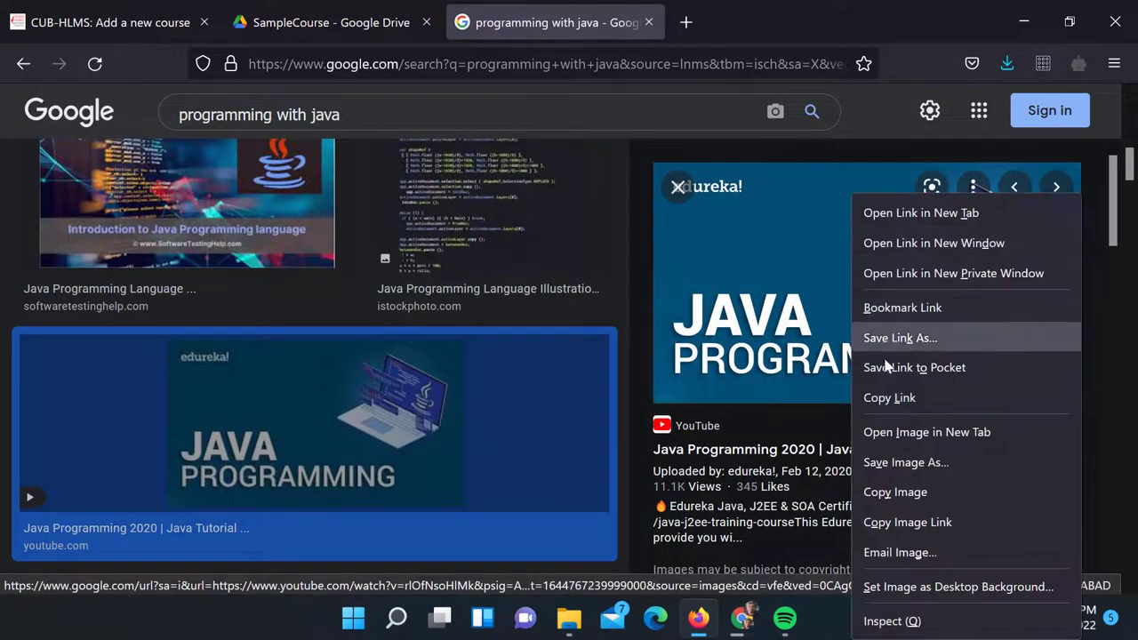
{"action": "left_click", "coordinate": [891, 491]}
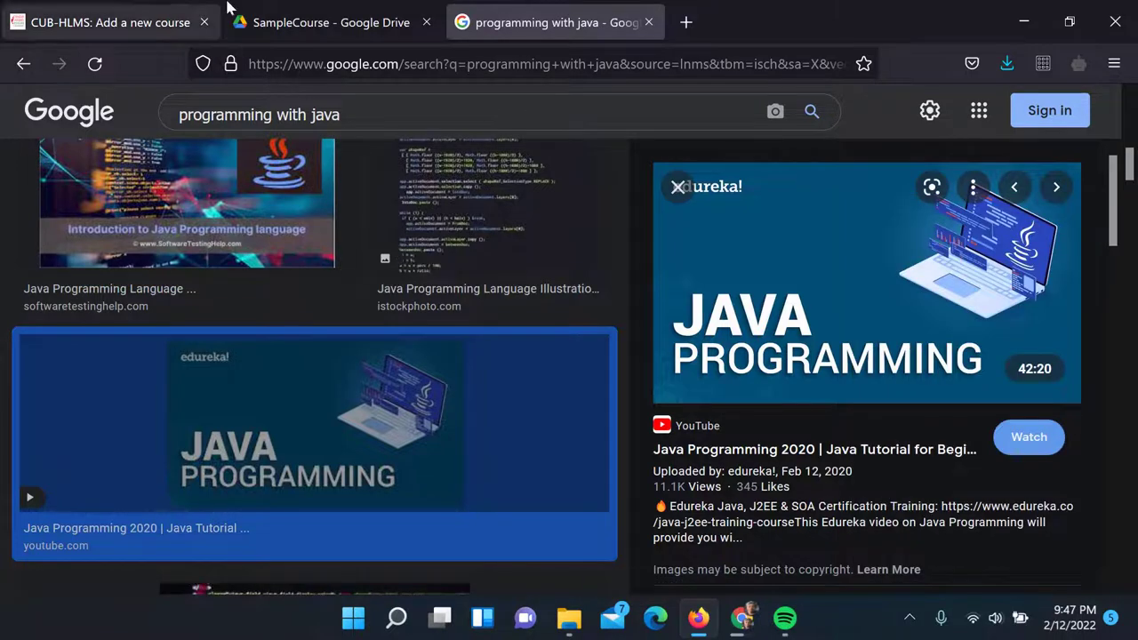
{"action": "left_click", "coordinate": [233, 13]}
{"action": "left_click", "coordinate": [138, 27]}
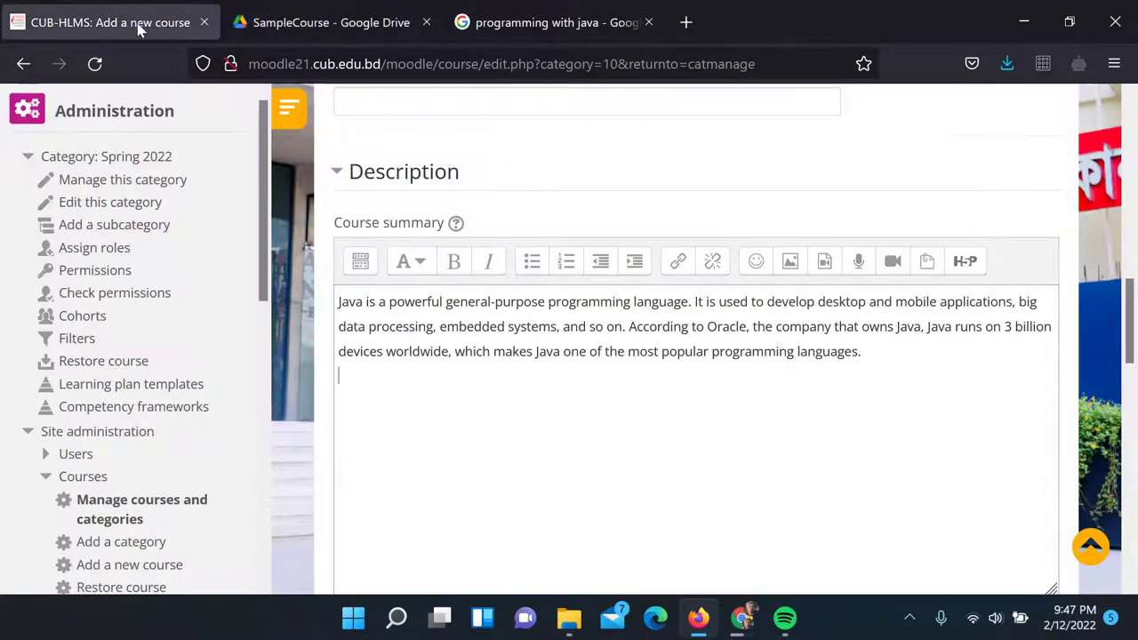
Paste the Java image into the course summary, mark it decorative, and resize it to 600 x 338
{"action": "key", "text": "ctrl+v"}
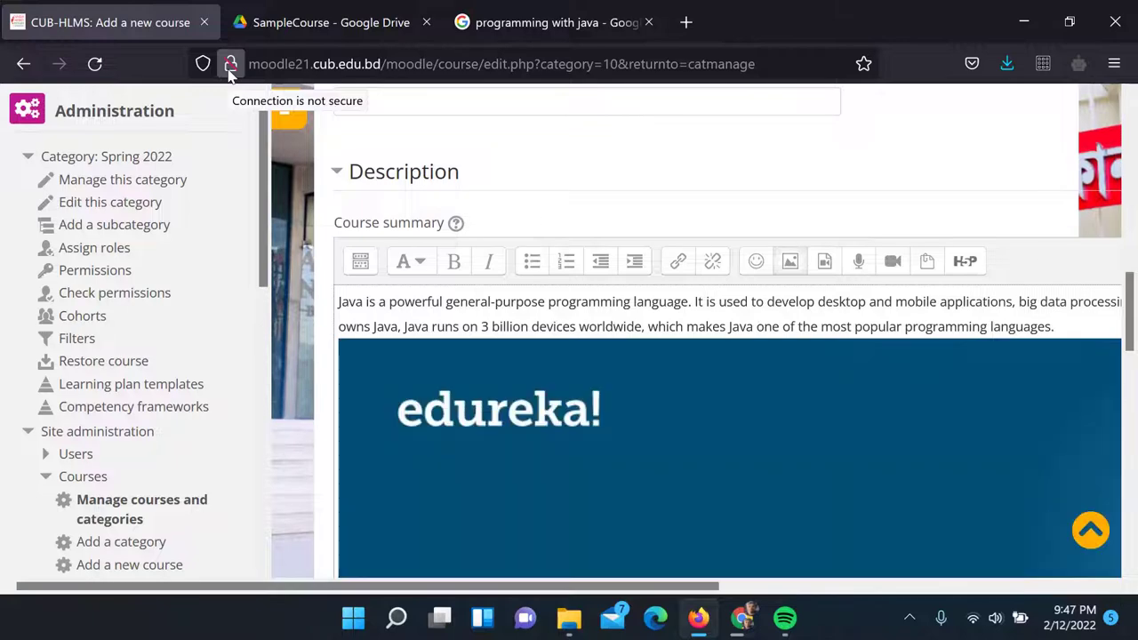
{"action": "left_click", "coordinate": [622, 407]}
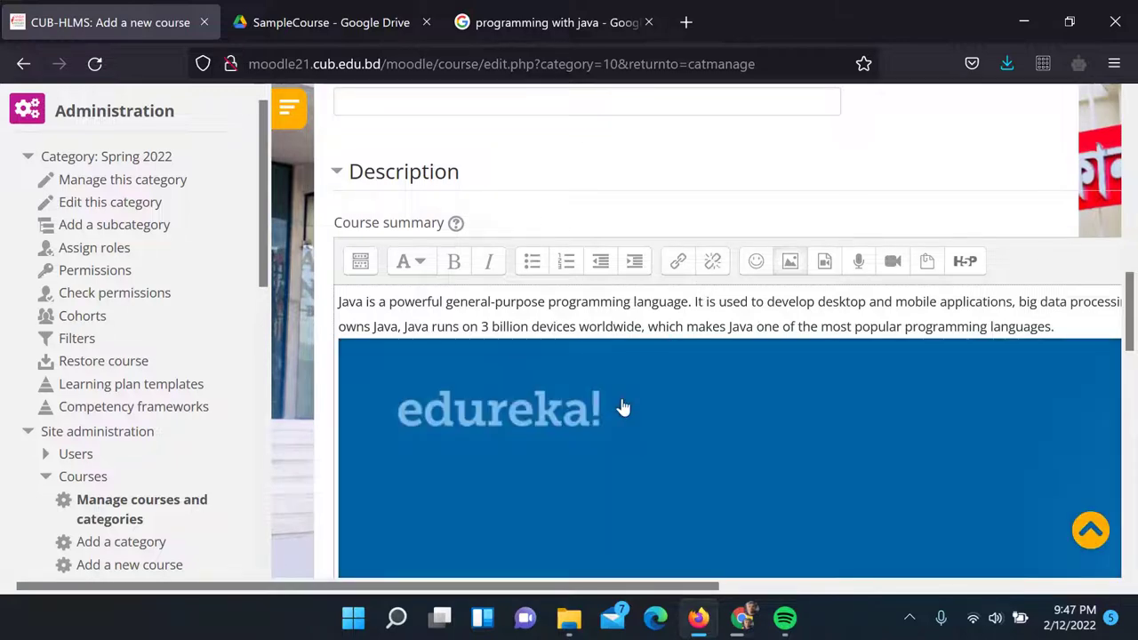
{"action": "double_click", "coordinate": [623, 408]}
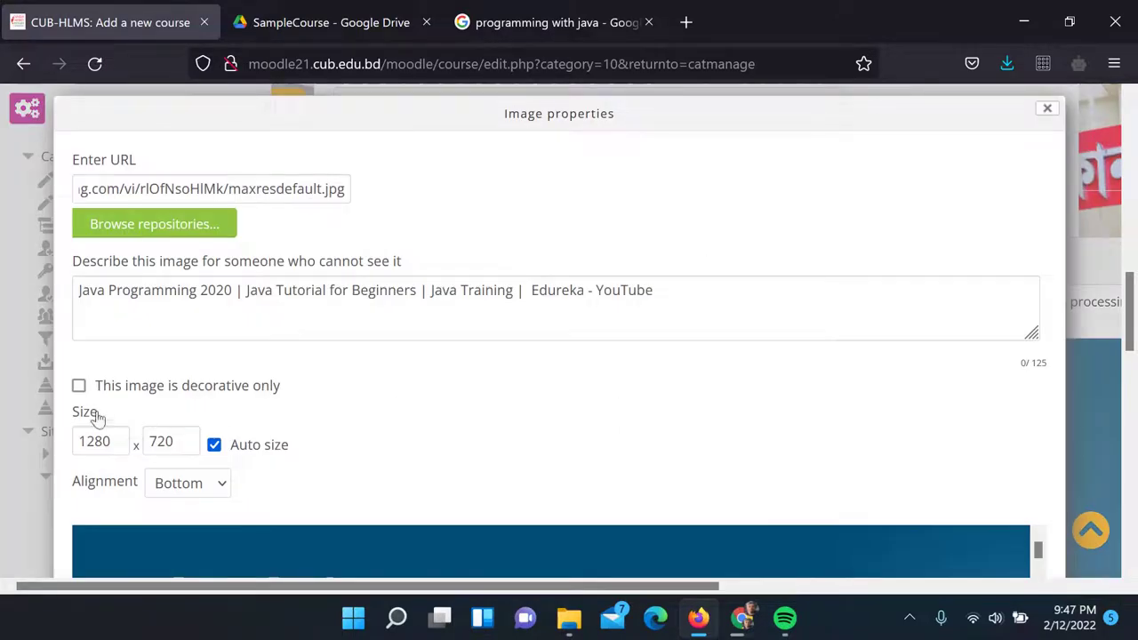
{"action": "left_click", "coordinate": [79, 388]}
{"action": "left_click_drag", "start_coordinate": [114, 444], "coordinate": [76, 447]}
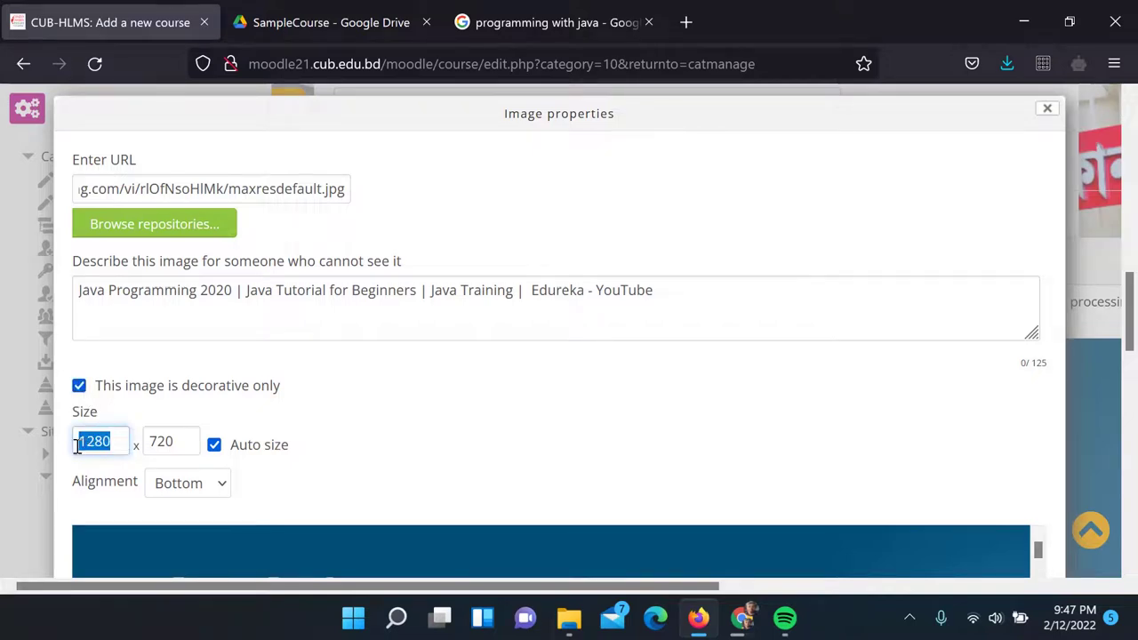
{"action": "type", "text": "600"}
{"action": "key", "text": "Tab"}
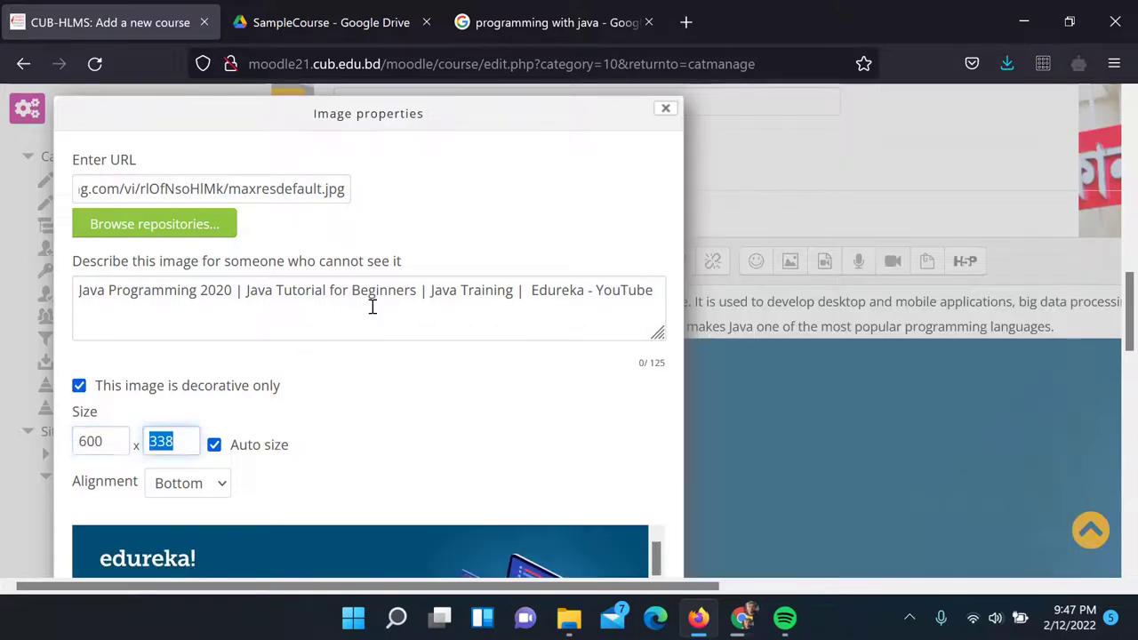
{"action": "scroll", "coordinate": [371, 305], "scroll_direction": "down", "scroll_amount": 5}
{"action": "left_click", "coordinate": [368, 282]}
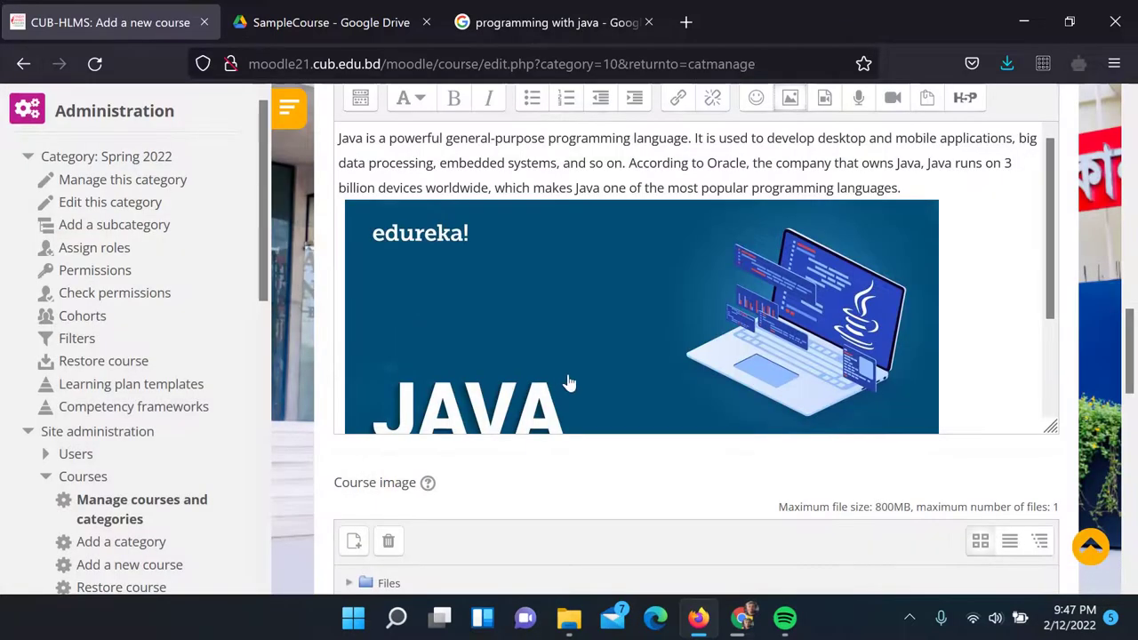
{"action": "scroll", "coordinate": [750, 348], "scroll_direction": "down", "scroll_amount": 2}
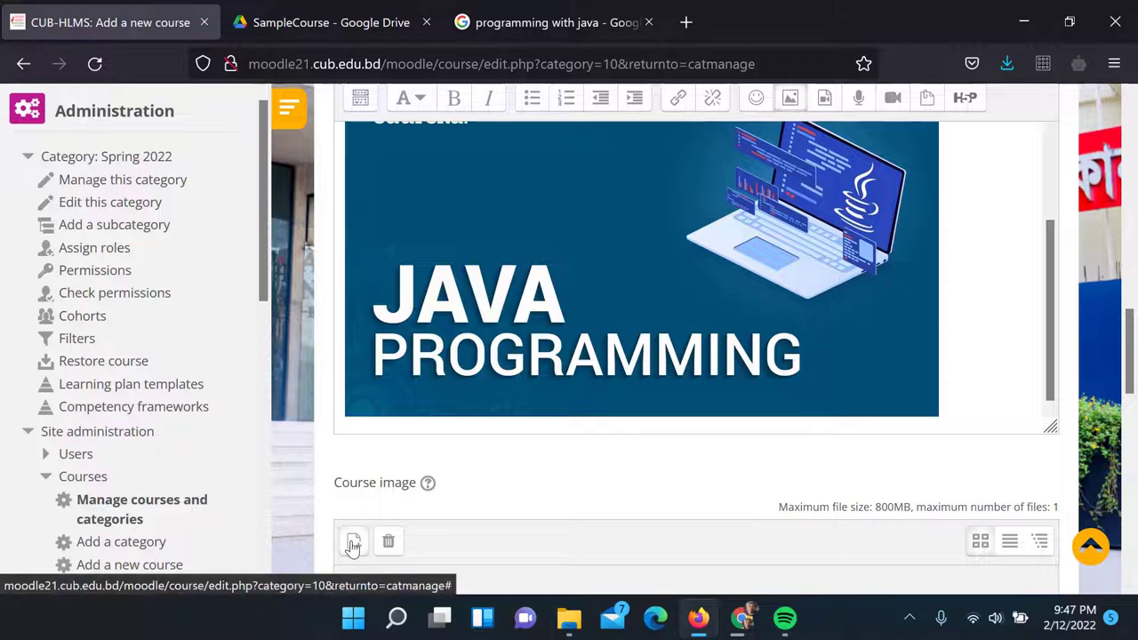
Upload 51EWRgaqIKL.jpg from Documents > Downloads as the course image
{"action": "left_click", "coordinate": [353, 540]}
{"action": "left_click", "coordinate": [398, 238]}
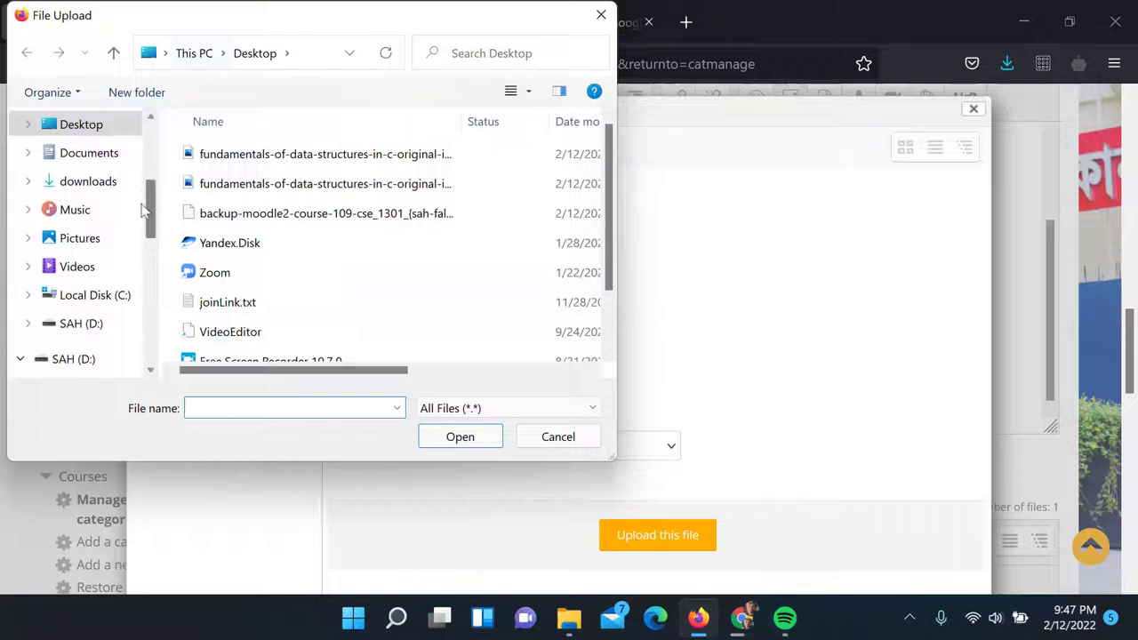
{"action": "left_click", "coordinate": [110, 166]}
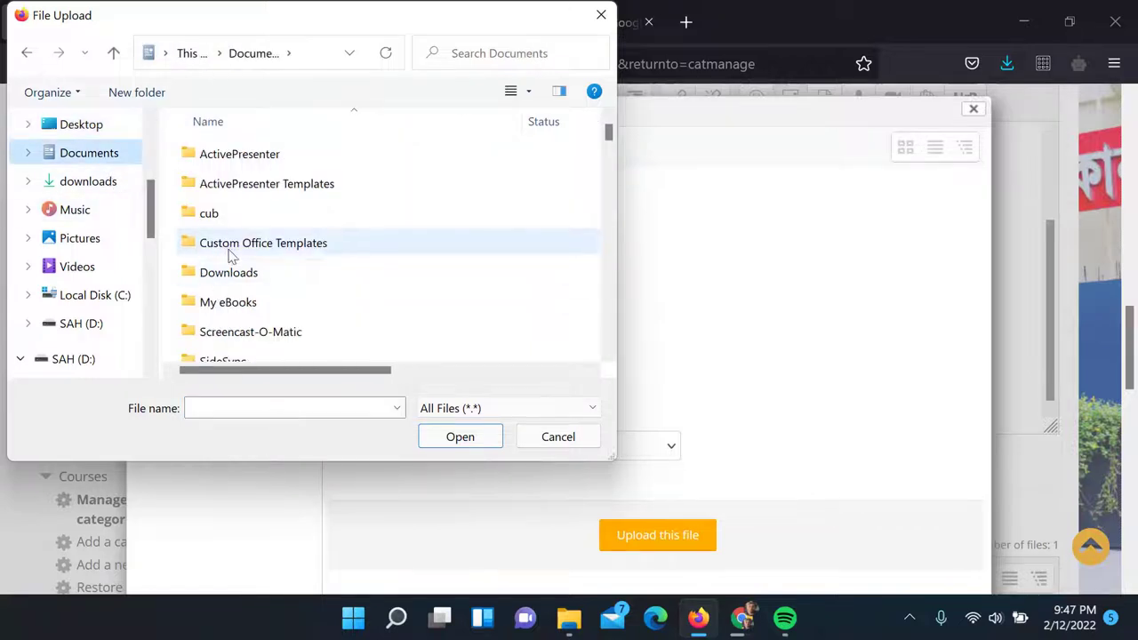
{"action": "double_click", "coordinate": [225, 275]}
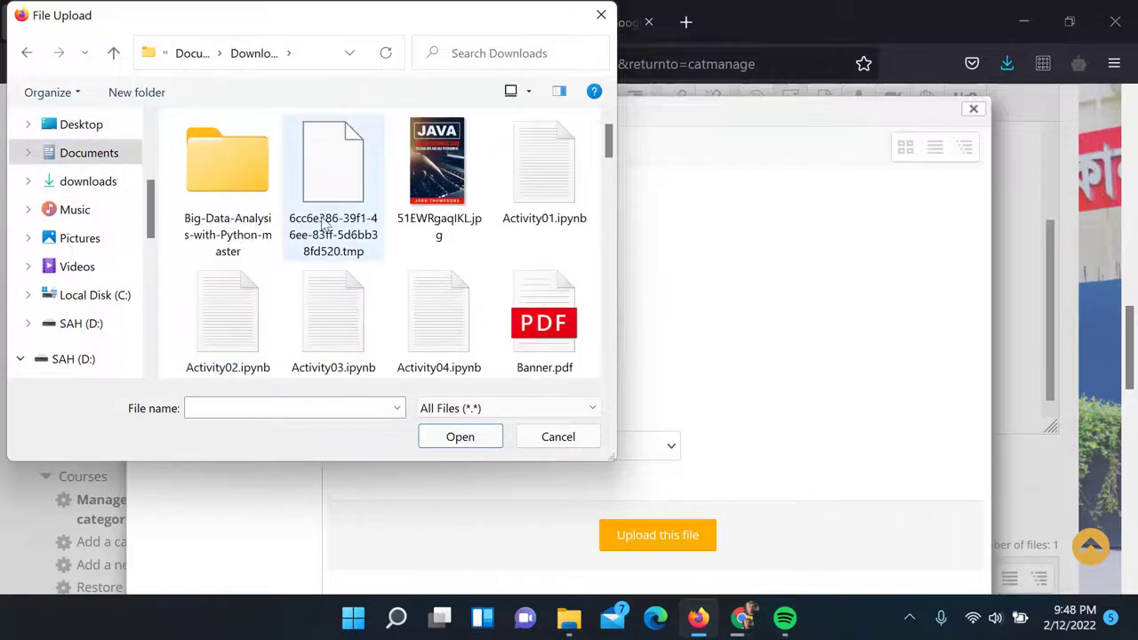
{"action": "double_click", "coordinate": [436, 175]}
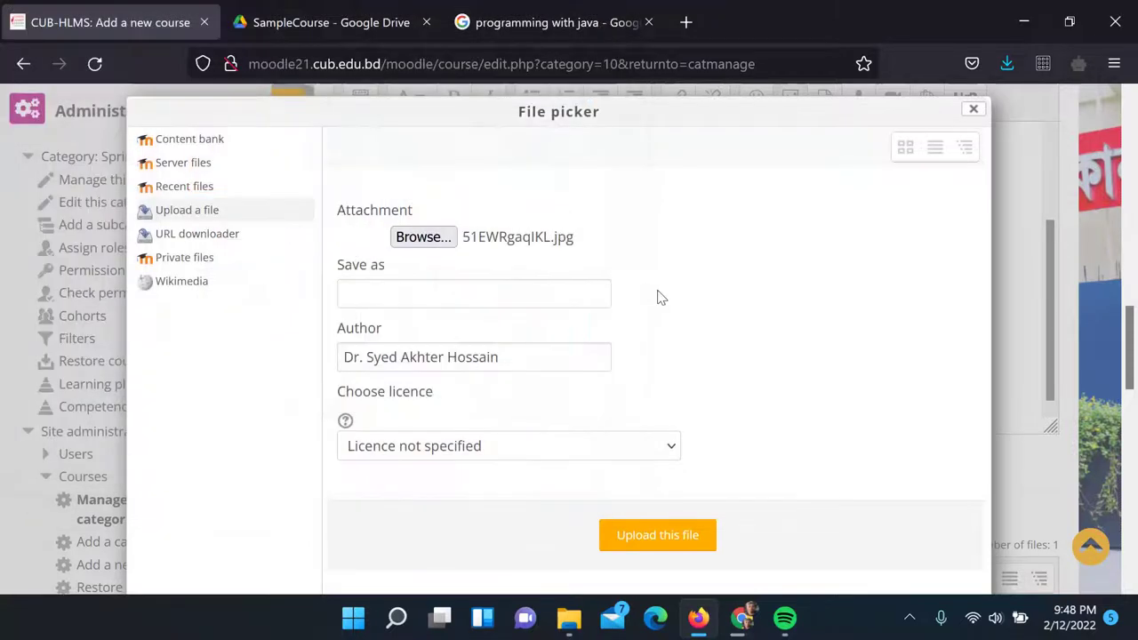
{"action": "scroll", "coordinate": [659, 297], "scroll_direction": "down", "scroll_amount": 2}
{"action": "left_click", "coordinate": [669, 431]}
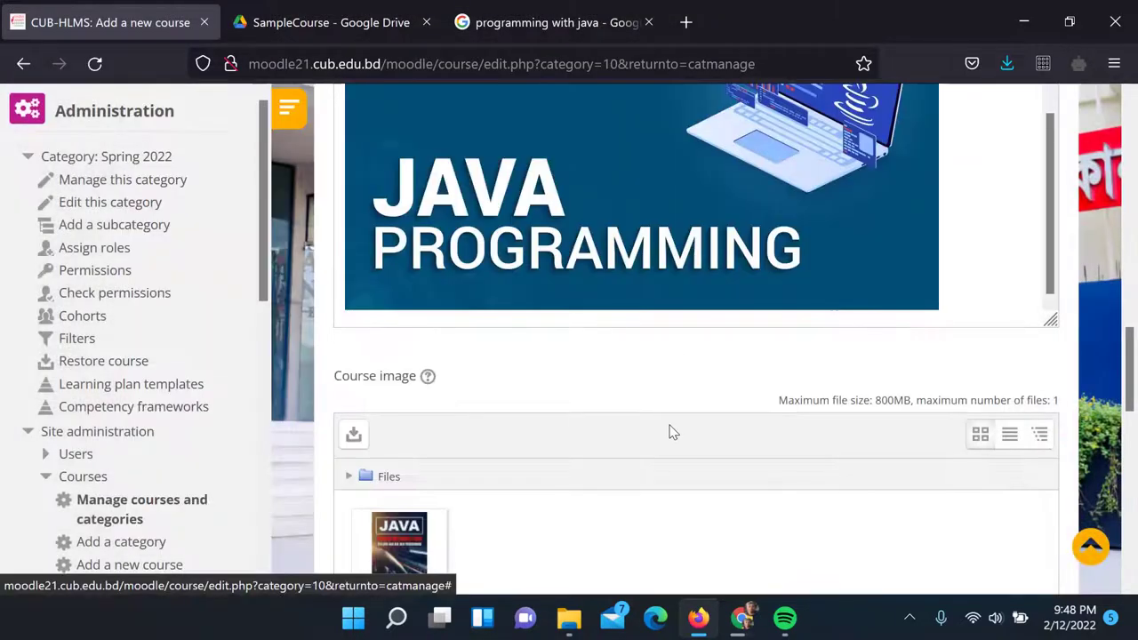
Set the course format to Weekly
{"action": "scroll", "coordinate": [670, 409], "scroll_direction": "down", "scroll_amount": 4}
{"action": "scroll", "coordinate": [463, 356], "scroll_direction": "down", "scroll_amount": 2}
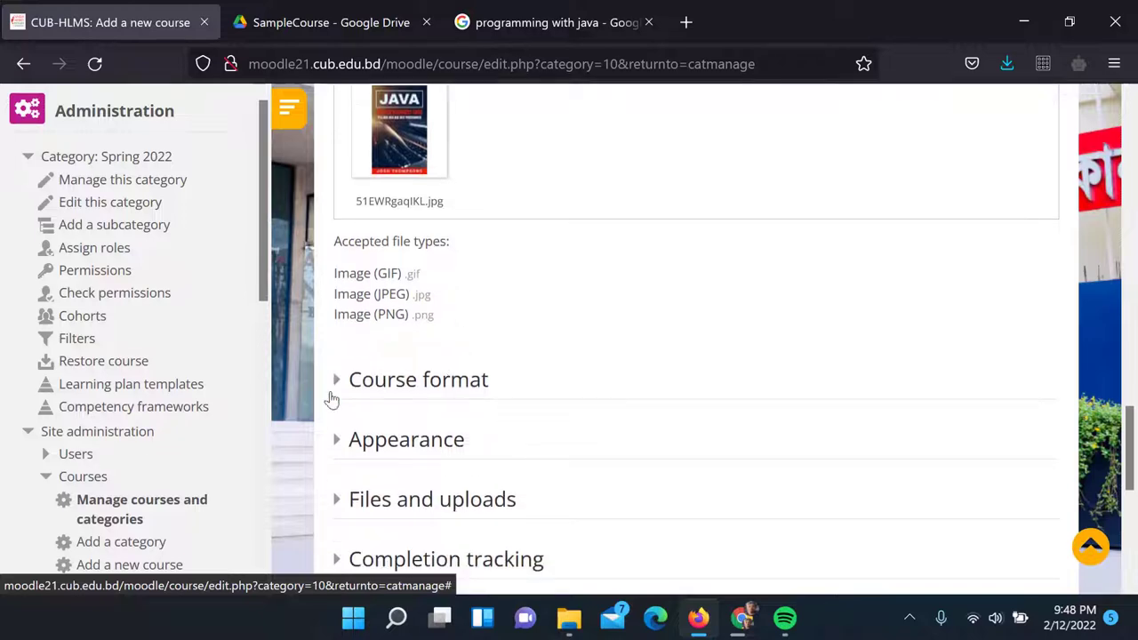
{"action": "left_click", "coordinate": [337, 384]}
{"action": "scroll", "coordinate": [462, 364], "scroll_direction": "down", "scroll_amount": 2}
{"action": "scroll", "coordinate": [453, 338], "scroll_direction": "down", "scroll_amount": 1}
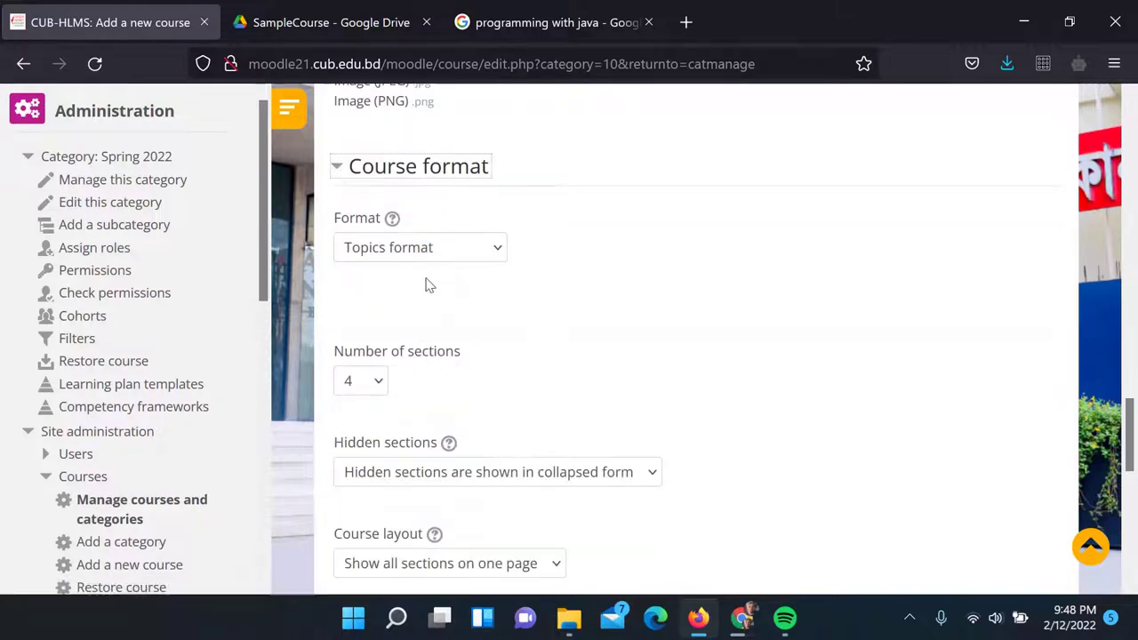
{"action": "left_click", "coordinate": [436, 254]}
{"action": "key", "text": "Escape"}
{"action": "key", "text": "Down"}
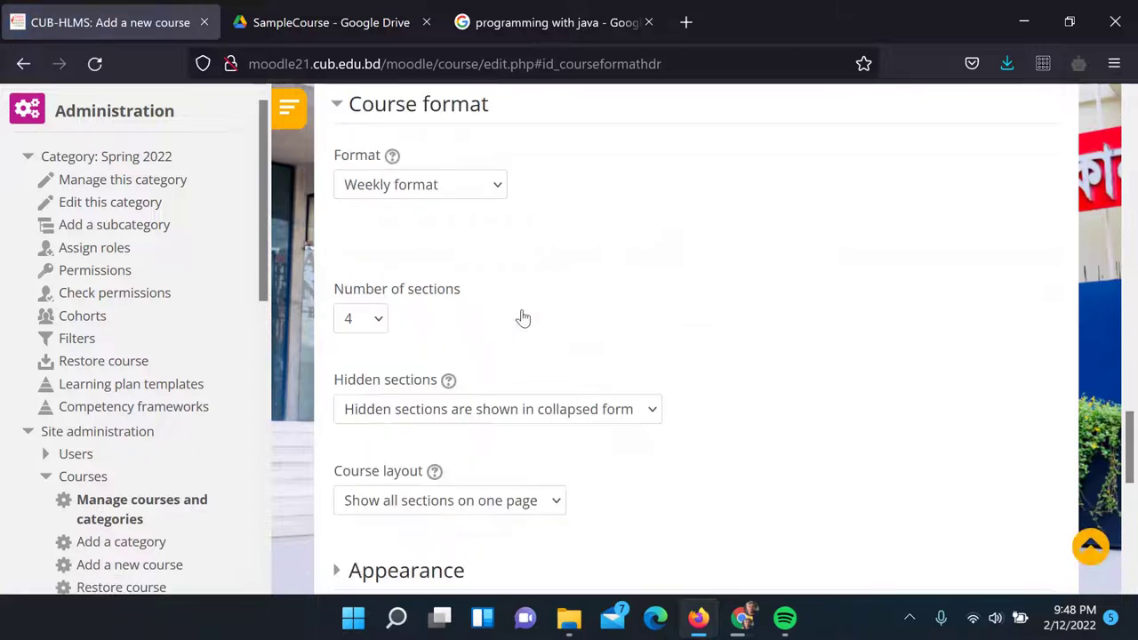
Set the course's maximum upload size to 20MB
{"action": "scroll", "coordinate": [524, 319], "scroll_direction": "down", "scroll_amount": 2}
{"action": "scroll", "coordinate": [524, 316], "scroll_direction": "down", "scroll_amount": 4}
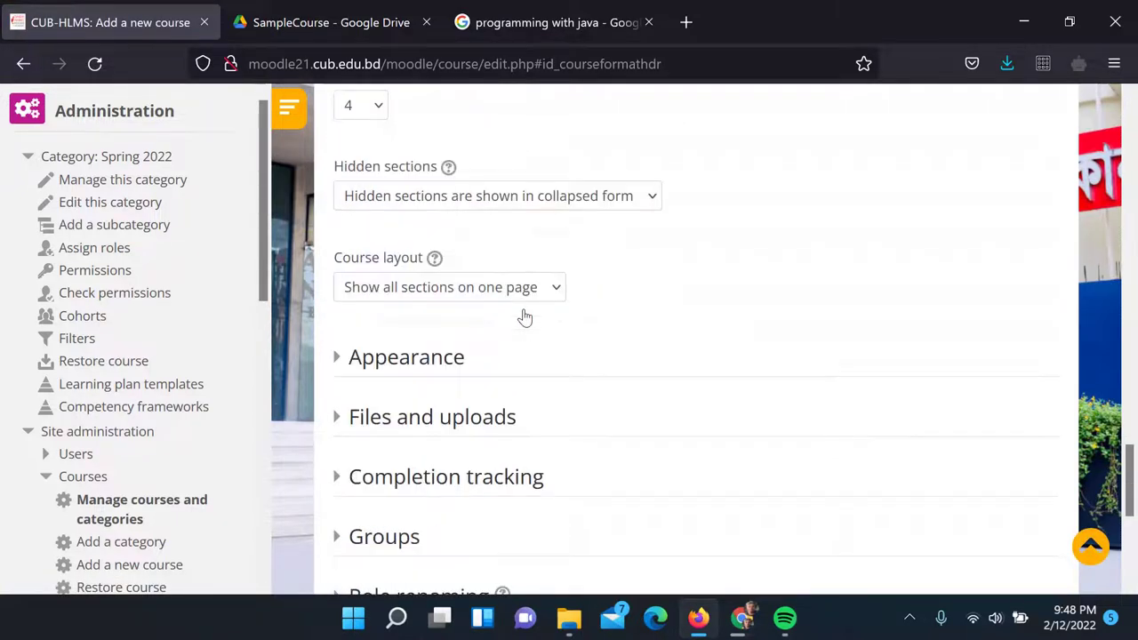
{"action": "left_click", "coordinate": [341, 253]}
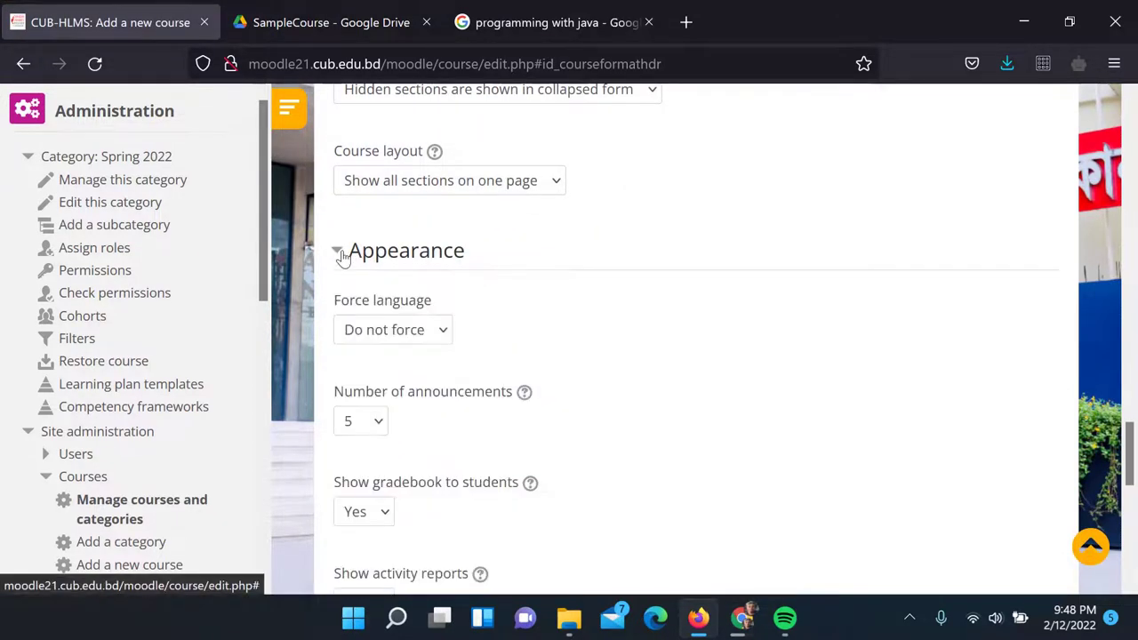
{"action": "left_click", "coordinate": [341, 253]}
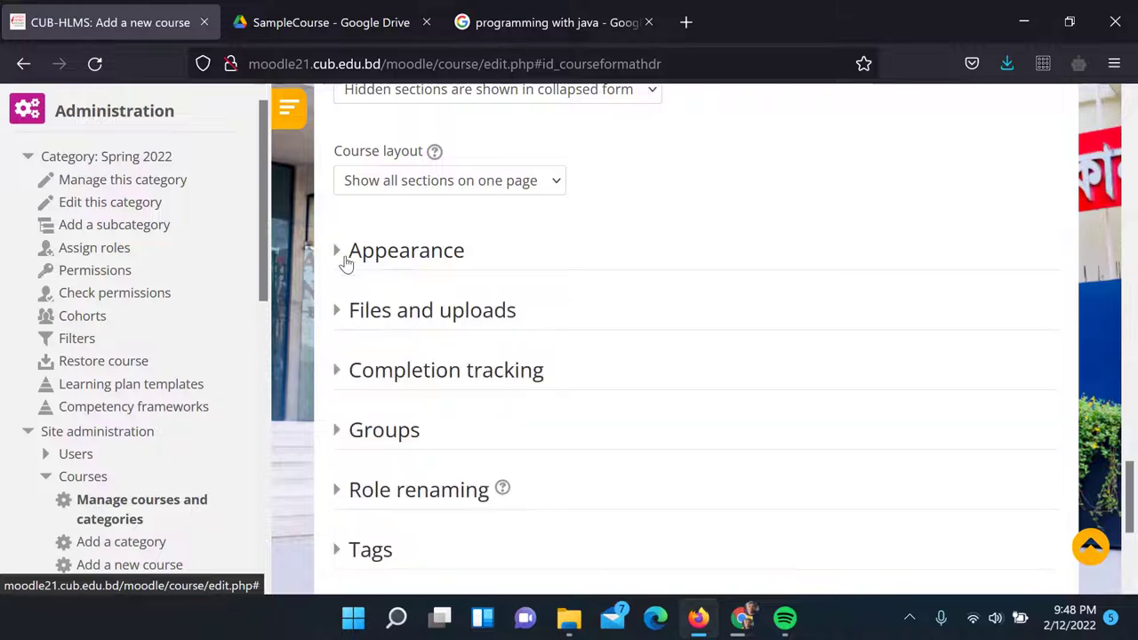
{"action": "left_click", "coordinate": [342, 320]}
{"action": "left_click", "coordinate": [402, 391]}
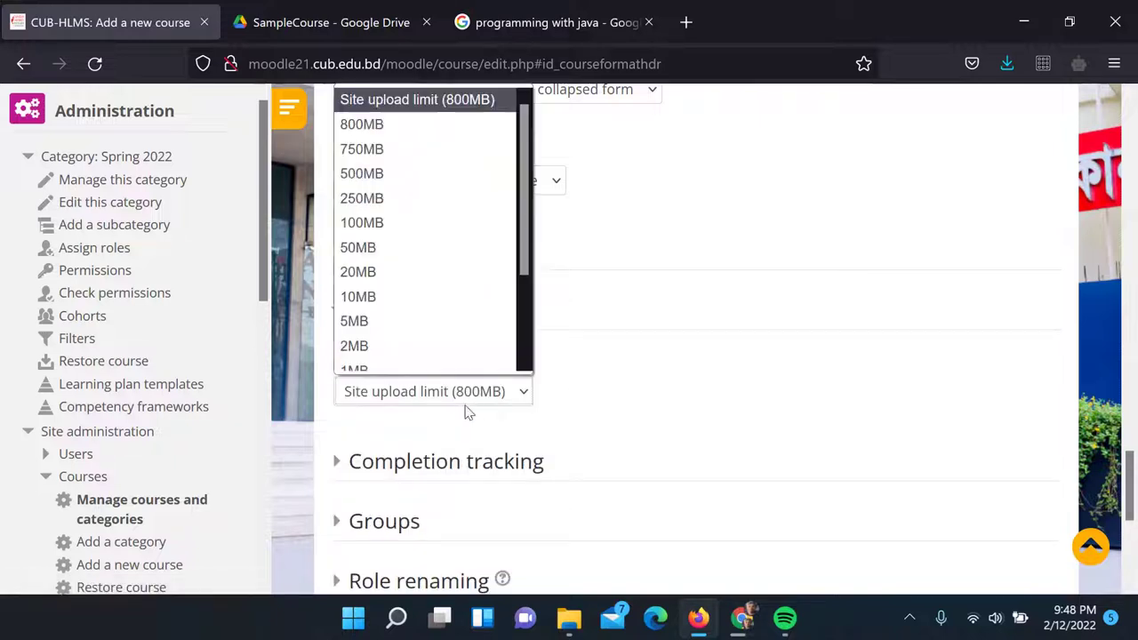
{"action": "left_click", "coordinate": [416, 263]}
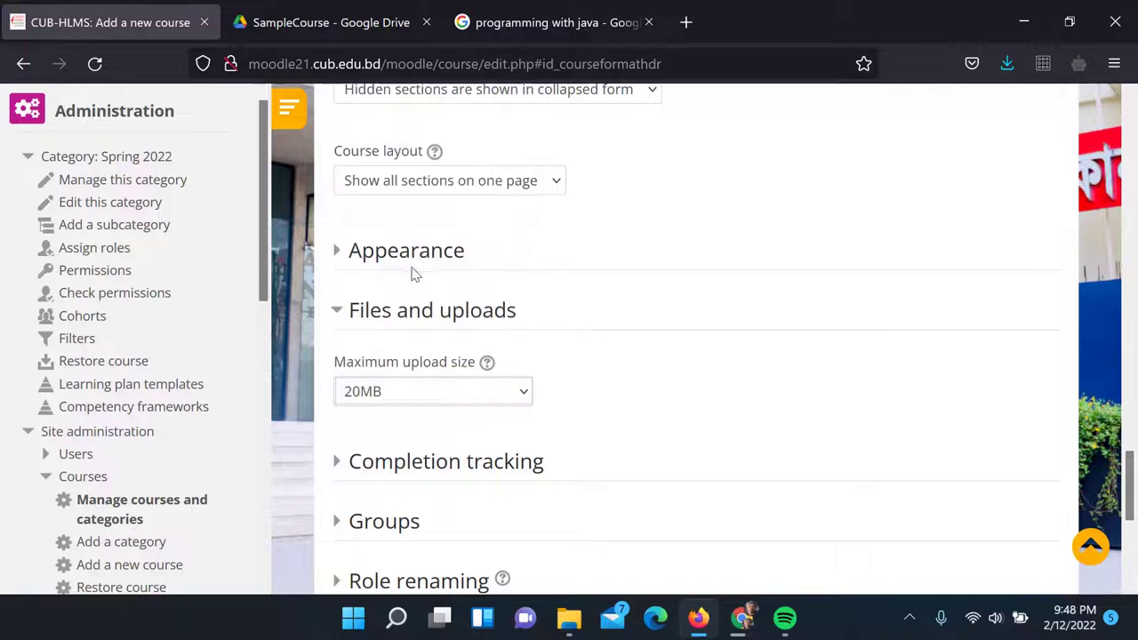
{"action": "scroll", "coordinate": [462, 320], "scroll_direction": "down", "scroll_amount": 3}
Review the Completion, Groups, Role renaming and Tags sections, then Save and display
{"action": "left_click", "coordinate": [338, 250]}
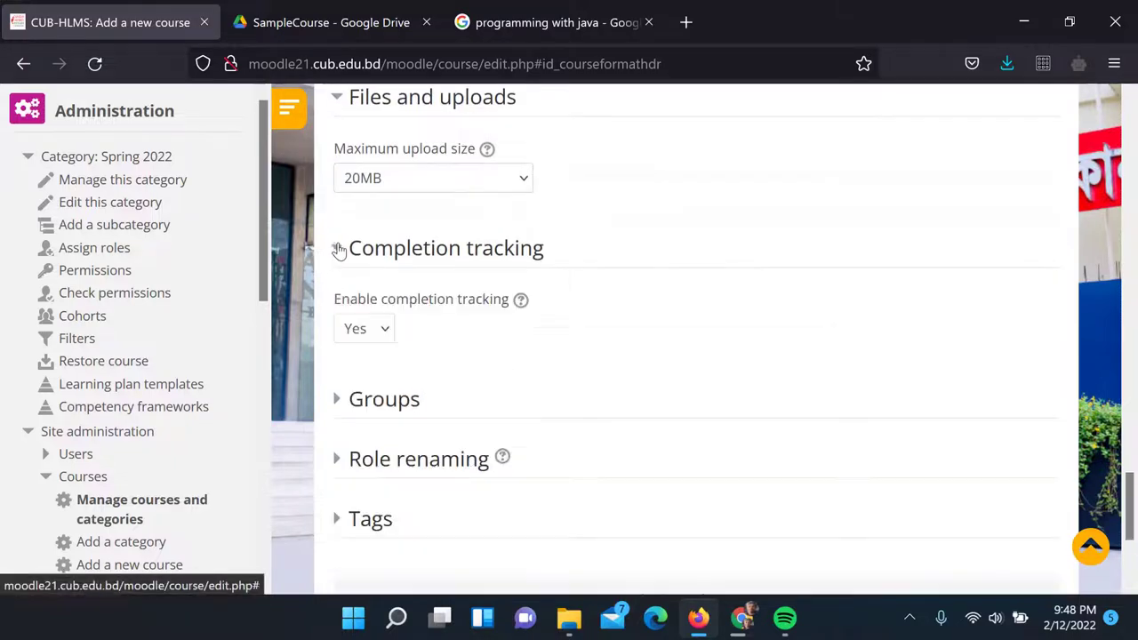
{"action": "left_click", "coordinate": [338, 250]}
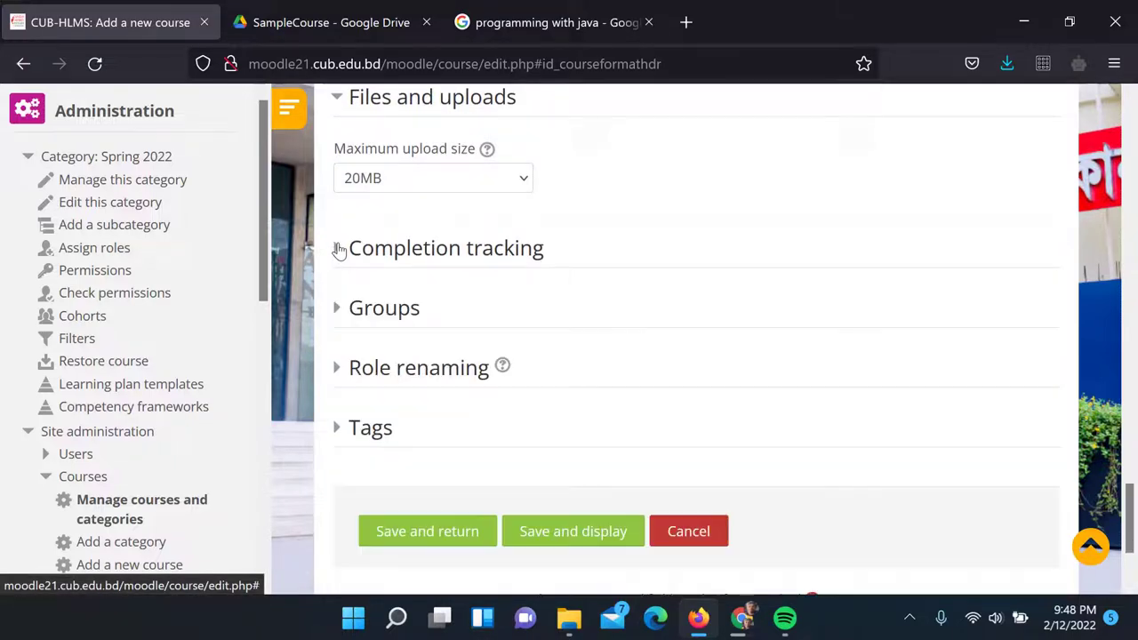
{"action": "left_click", "coordinate": [338, 308]}
{"action": "left_click", "coordinate": [339, 308]}
{"action": "left_click", "coordinate": [338, 368]}
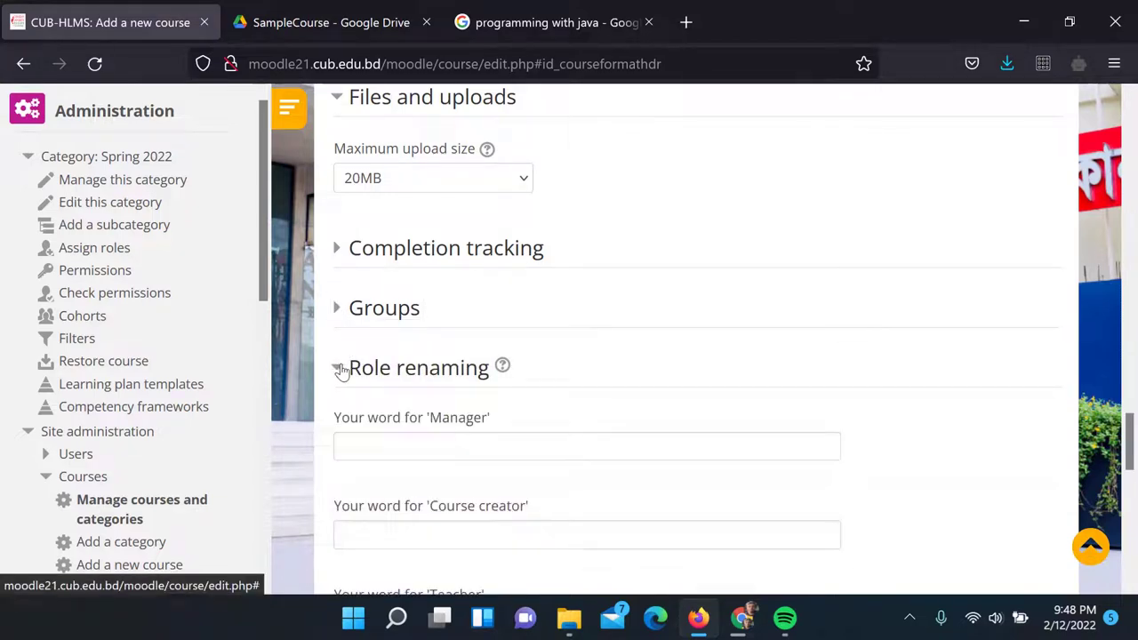
{"action": "left_click", "coordinate": [339, 368]}
{"action": "scroll", "coordinate": [391, 356], "scroll_direction": "down", "scroll_amount": 2}
{"action": "left_click", "coordinate": [341, 324]}
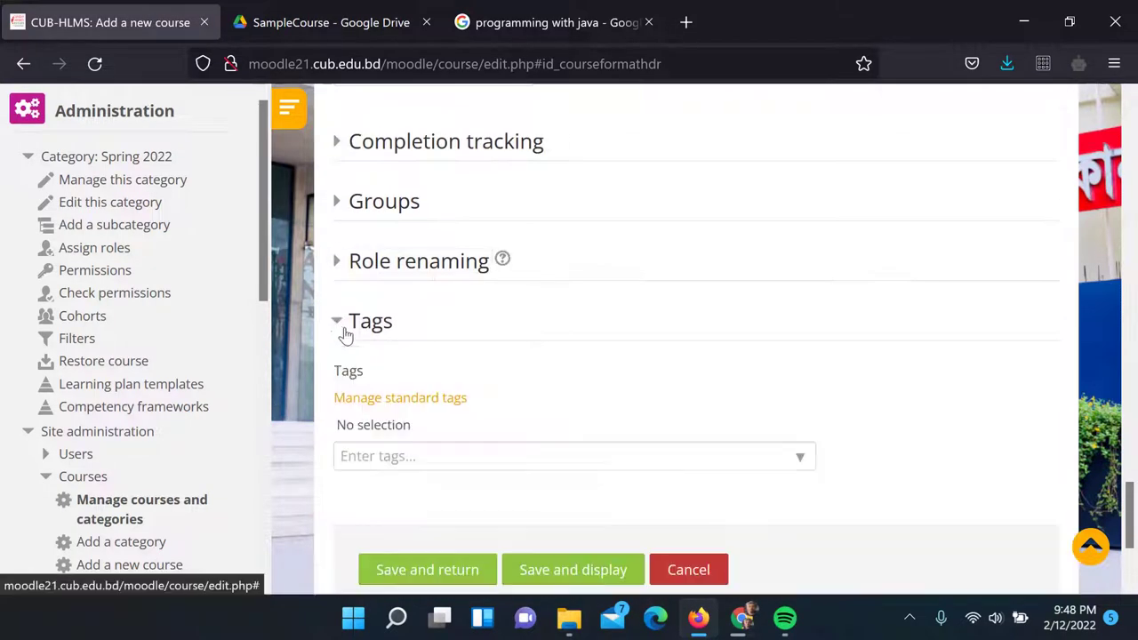
{"action": "left_click", "coordinate": [342, 325]}
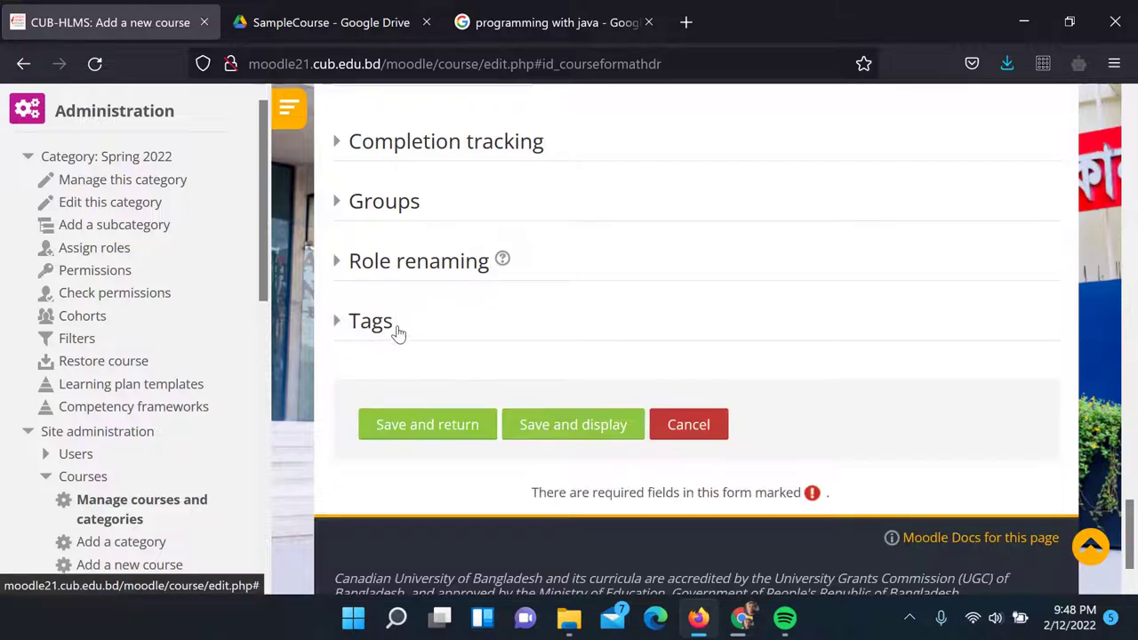
{"action": "scroll", "coordinate": [409, 338], "scroll_direction": "down", "scroll_amount": 1}
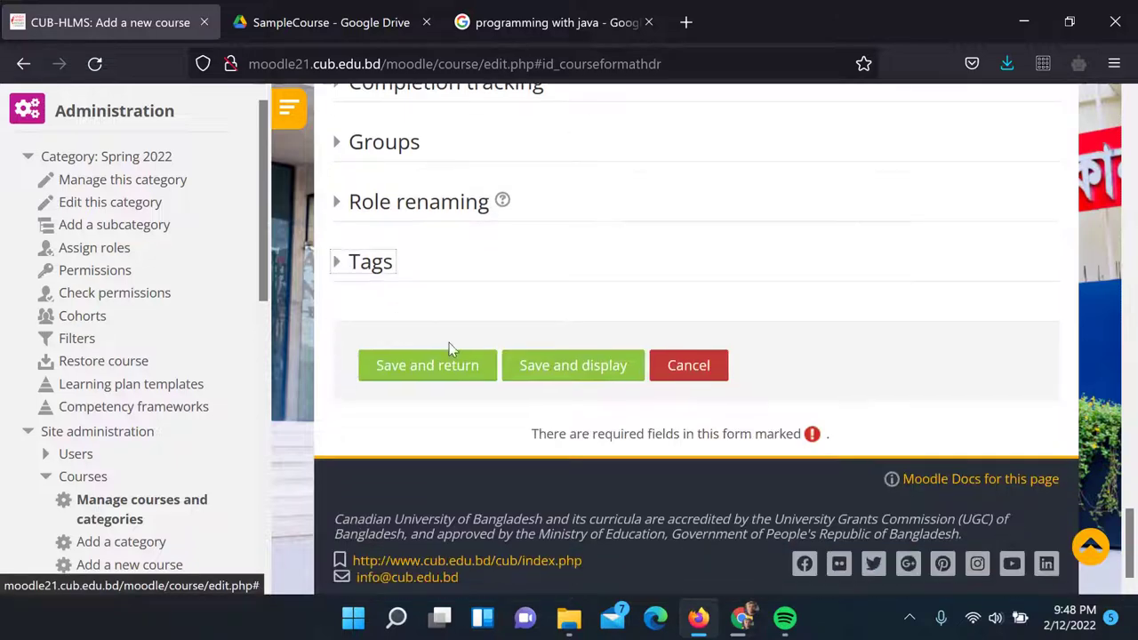
{"action": "left_click", "coordinate": [565, 367]}
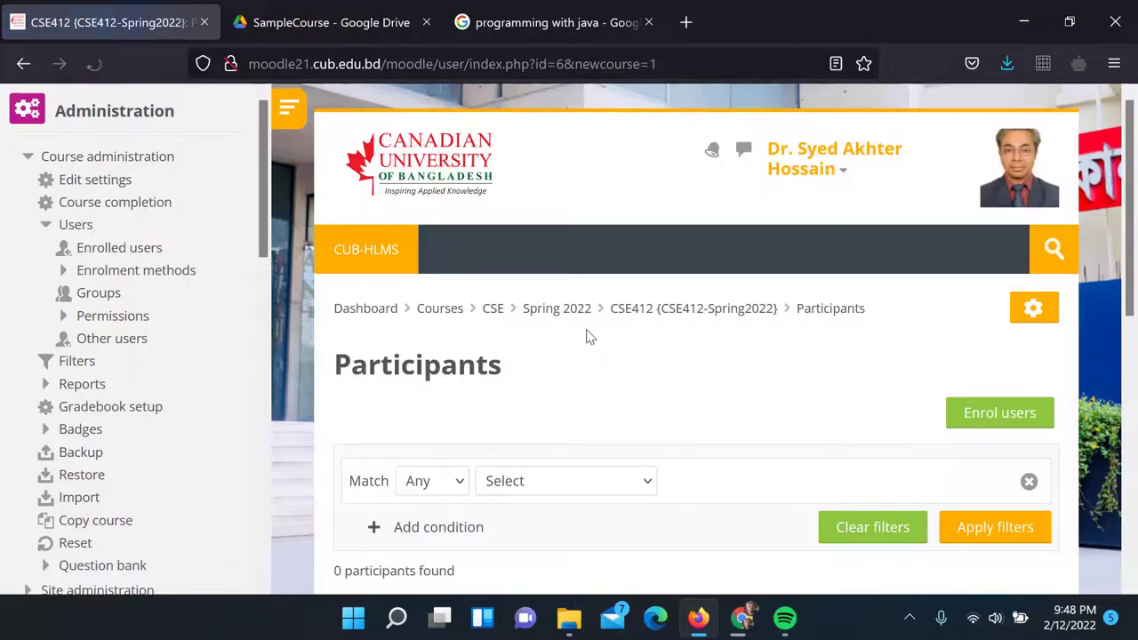
Go to the CSE412 course's Enrolment methods page via the gear menu
{"action": "scroll", "coordinate": [637, 339], "scroll_direction": "down", "scroll_amount": 3}
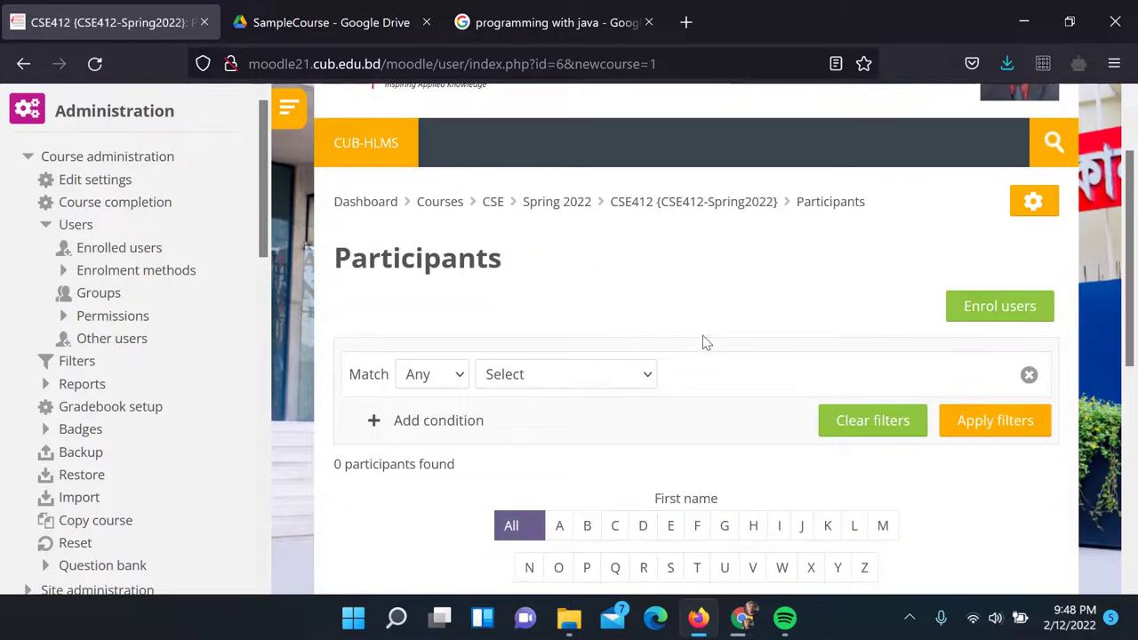
{"action": "scroll", "coordinate": [706, 317], "scroll_direction": "down", "scroll_amount": 3}
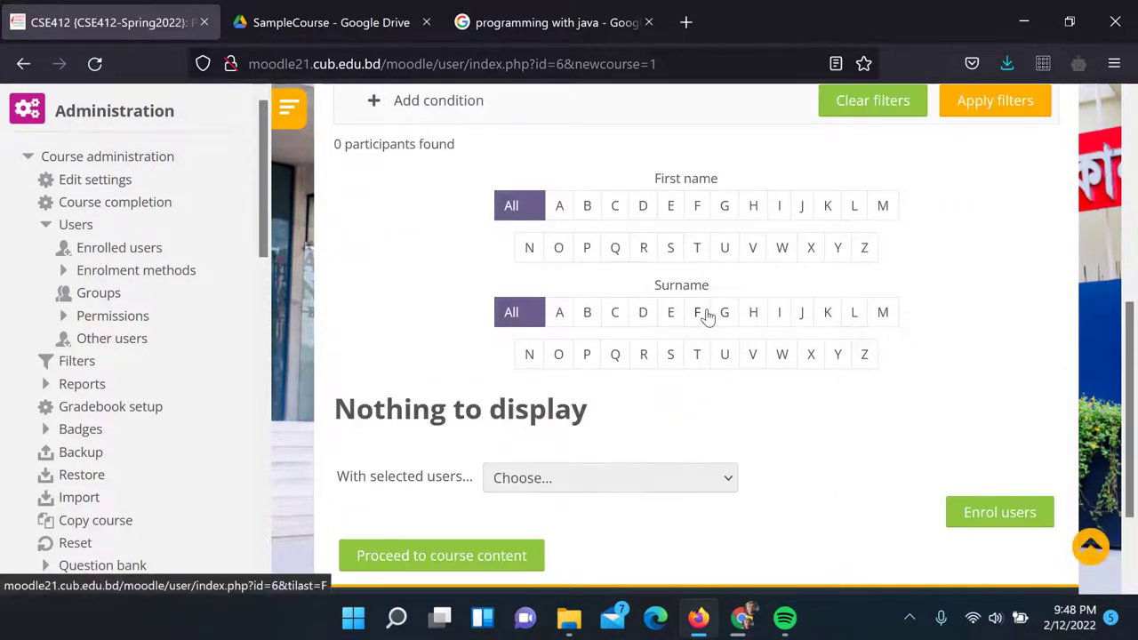
{"action": "scroll", "coordinate": [706, 312], "scroll_direction": "up", "scroll_amount": 3}
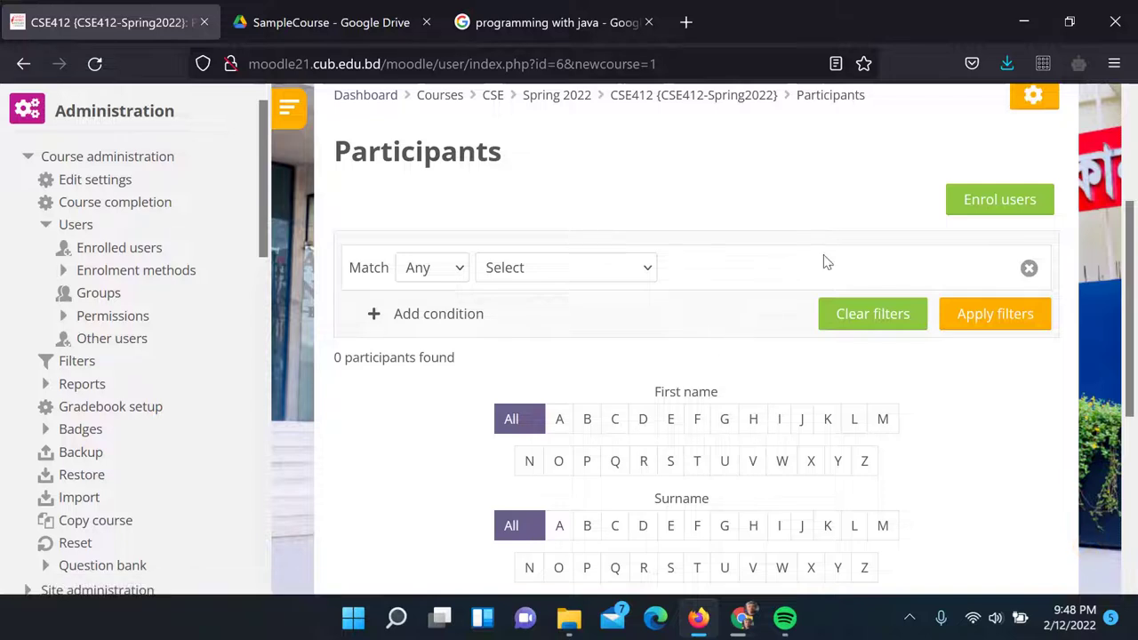
{"action": "scroll", "coordinate": [823, 259], "scroll_direction": "up", "scroll_amount": 2}
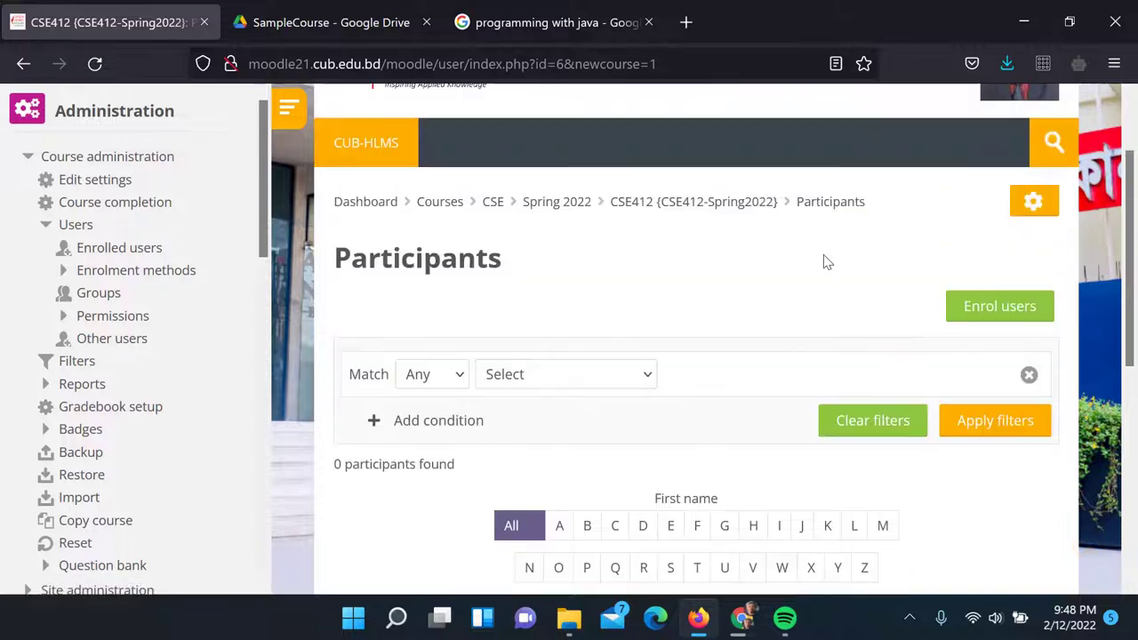
{"action": "left_click", "coordinate": [1047, 203]}
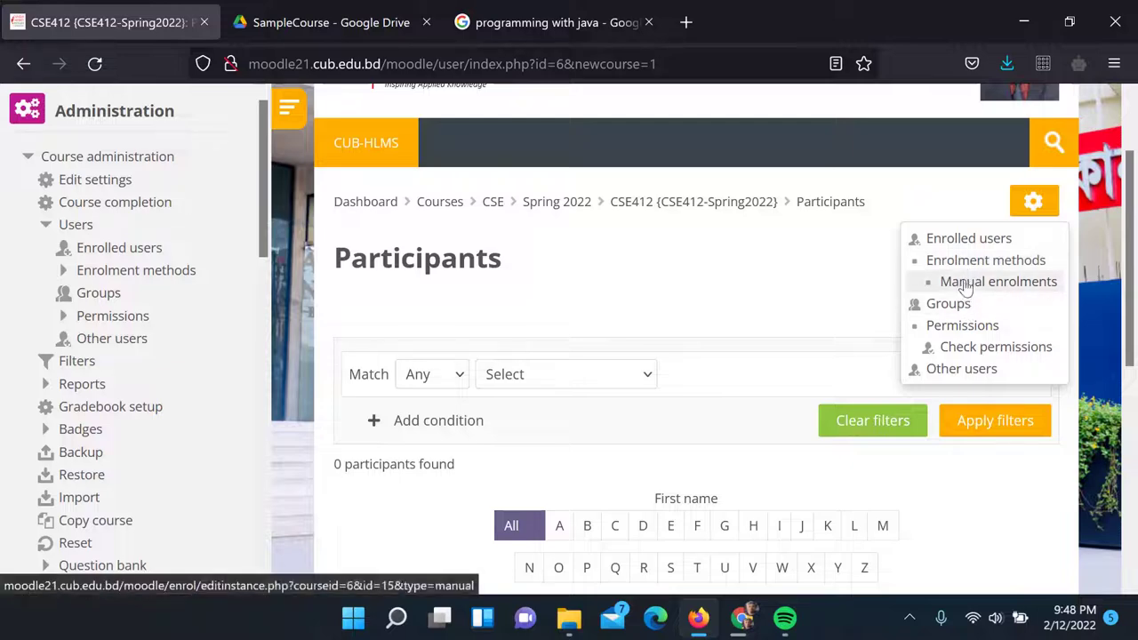
{"action": "left_click", "coordinate": [971, 263]}
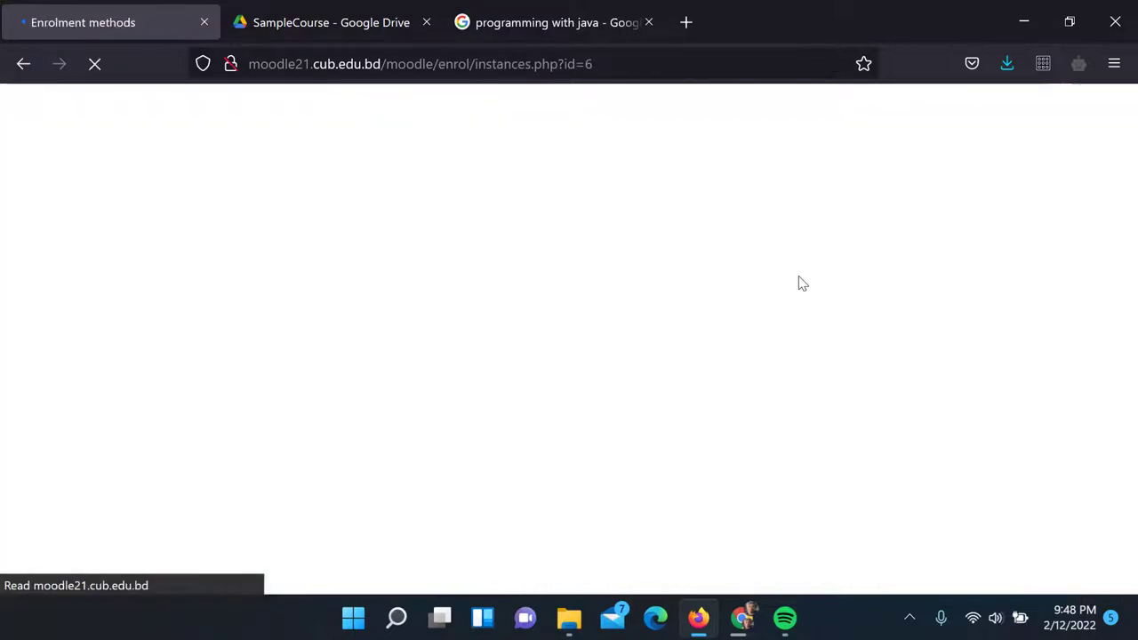
Turn on the Self enrolment (Student) and Guest access methods for CSE412 using their eye icons
{"action": "scroll", "coordinate": [766, 279], "scroll_direction": "down", "scroll_amount": 3}
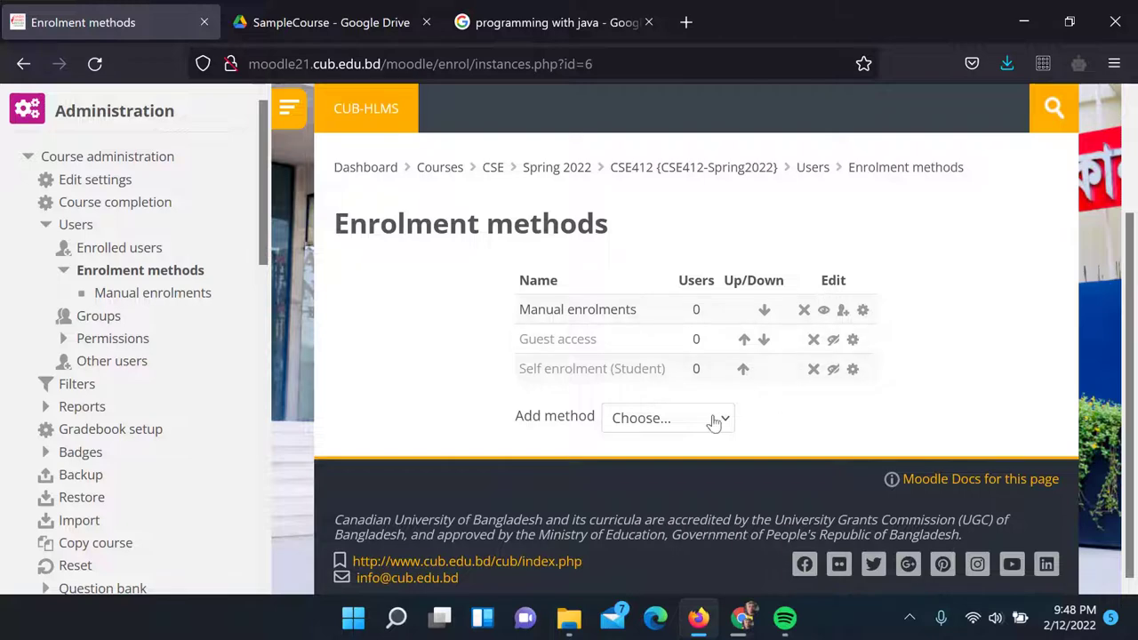
{"action": "left_click", "coordinate": [833, 369]}
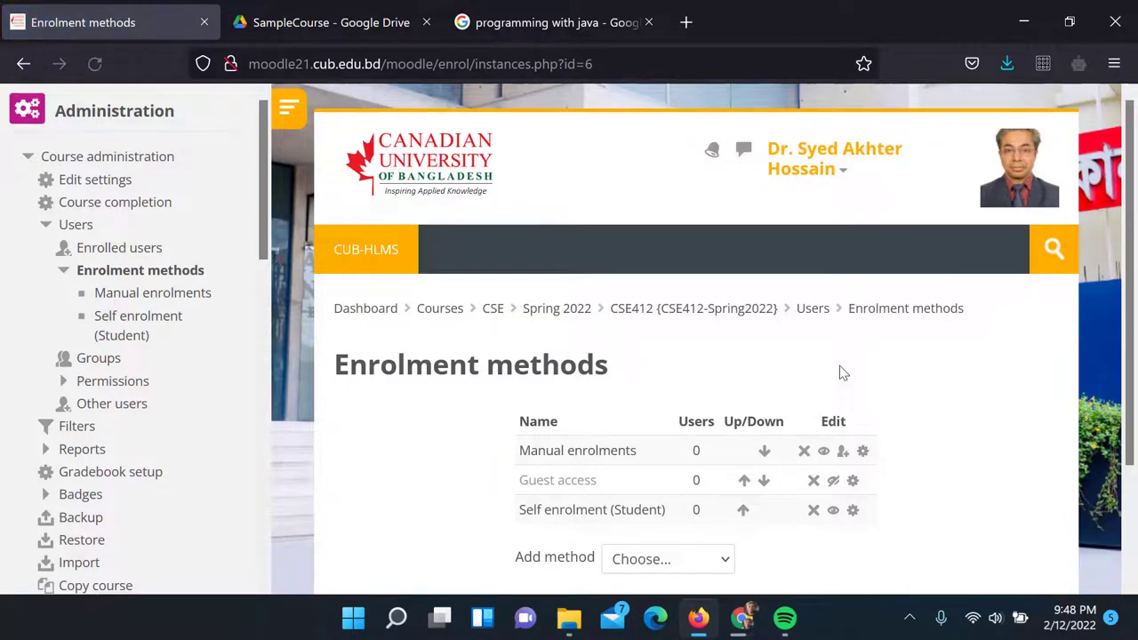
{"action": "scroll", "coordinate": [839, 366], "scroll_direction": "down", "scroll_amount": 2}
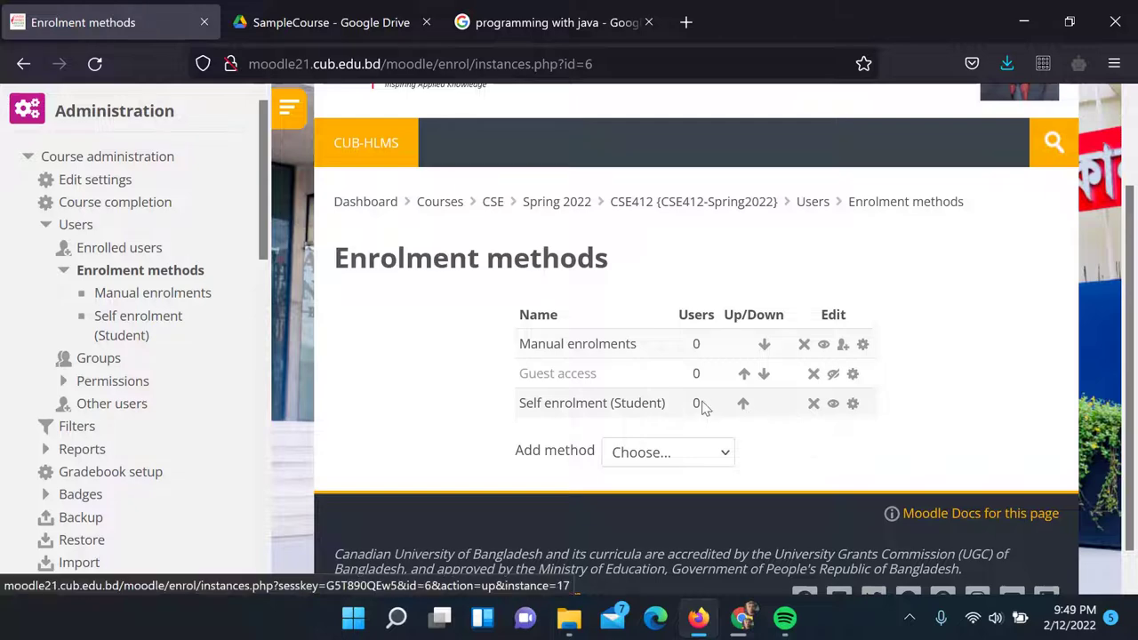
{"action": "left_click", "coordinate": [833, 377]}
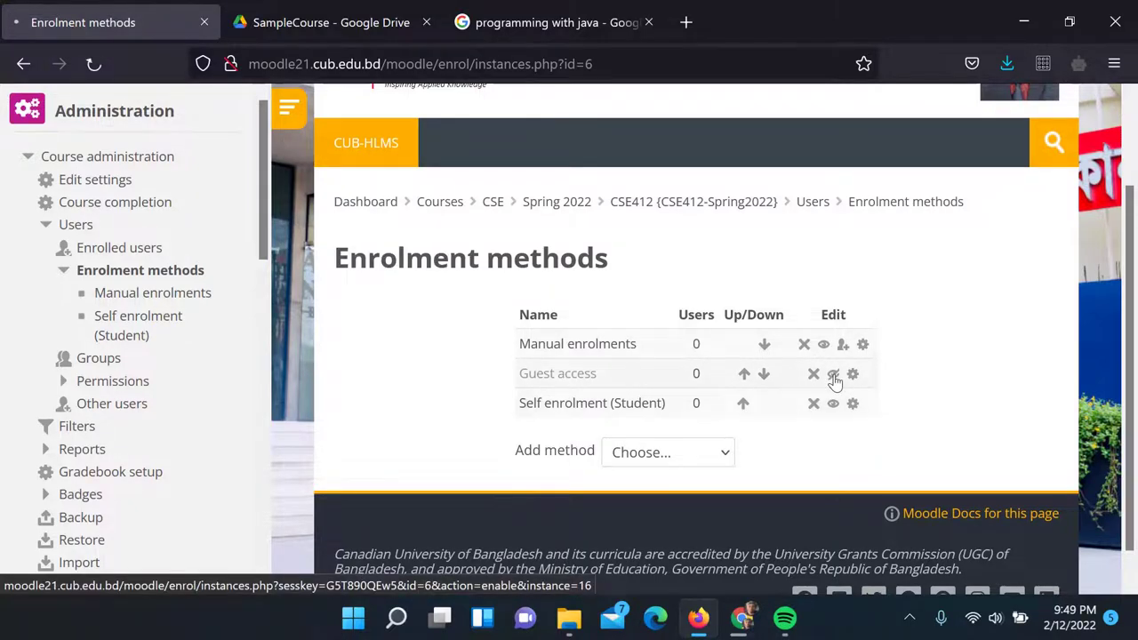
{"action": "scroll", "coordinate": [838, 376], "scroll_direction": "down", "scroll_amount": 3}
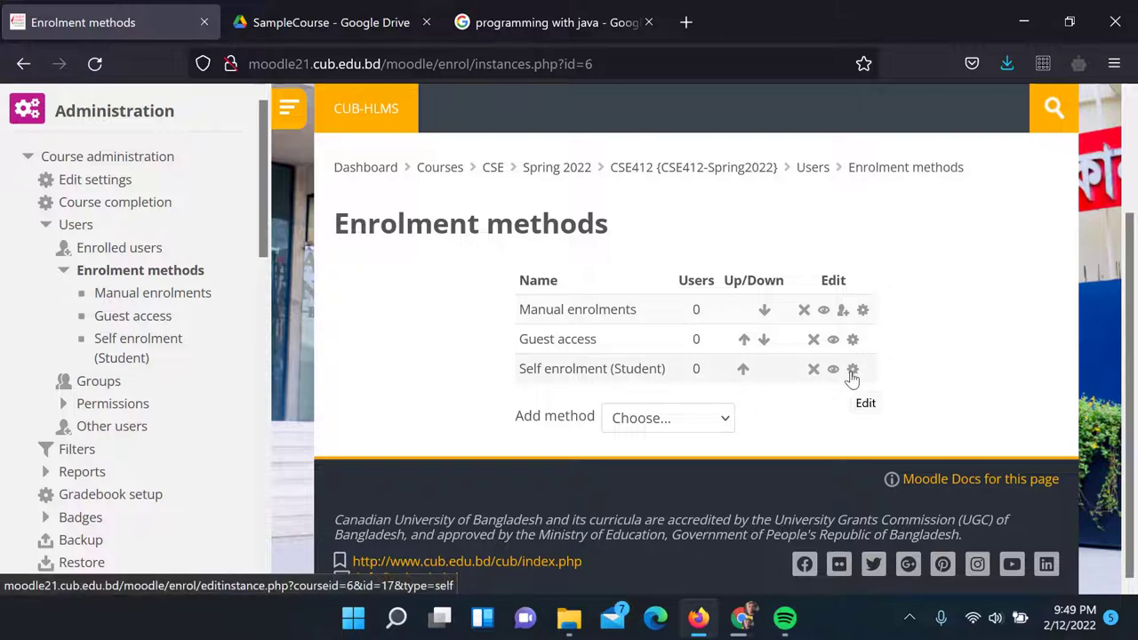
Open the Self enrolment settings and set an enrolment key for the course
{"action": "left_click", "coordinate": [852, 370]}
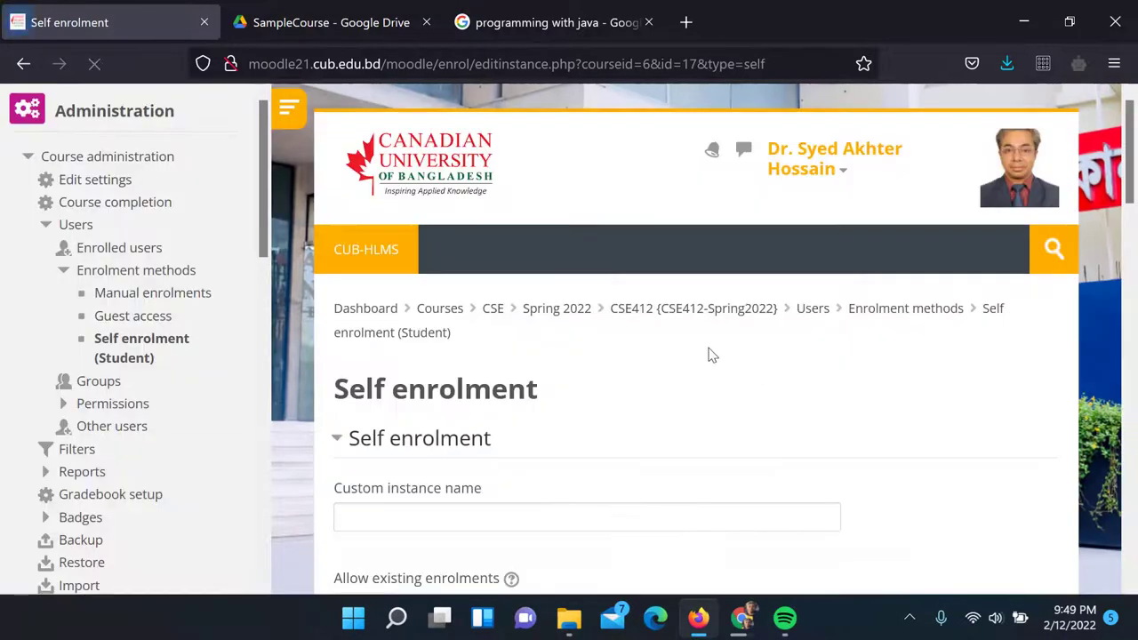
{"action": "scroll", "coordinate": [706, 349], "scroll_direction": "down", "scroll_amount": 3}
{"action": "scroll", "coordinate": [417, 292], "scroll_direction": "down", "scroll_amount": 2}
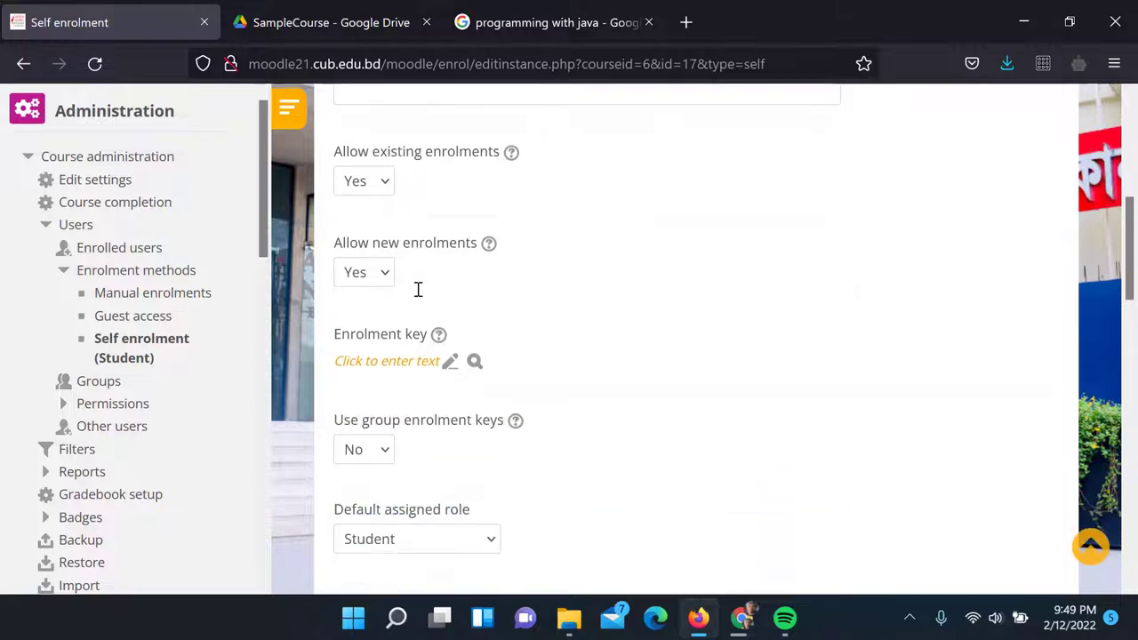
{"action": "left_click", "coordinate": [378, 361]}
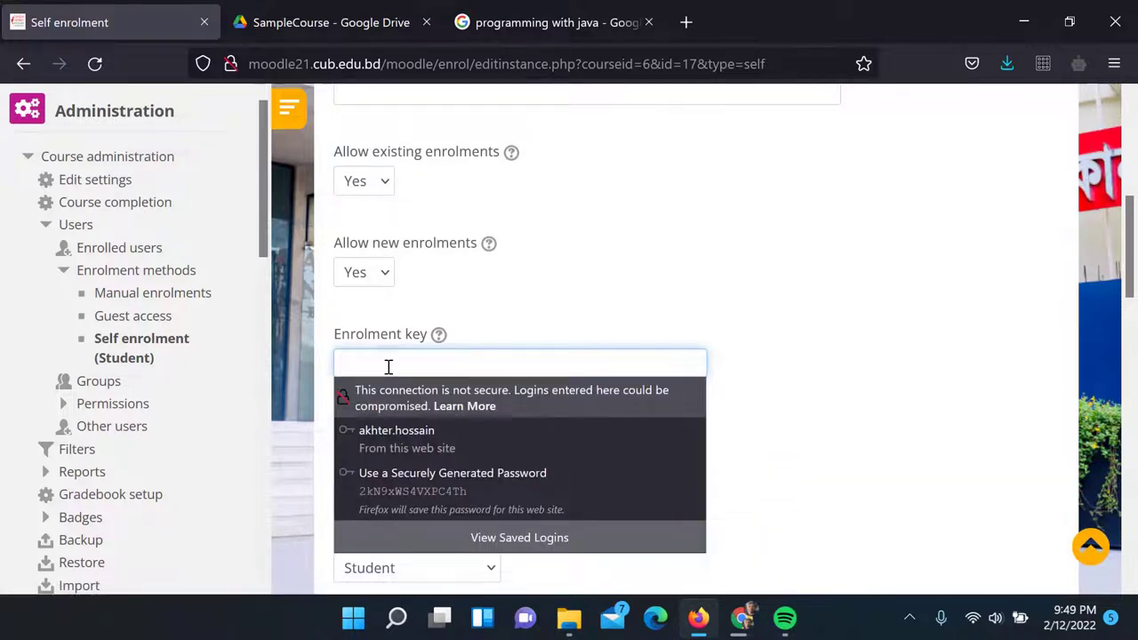
{"action": "type", "text": "123"}
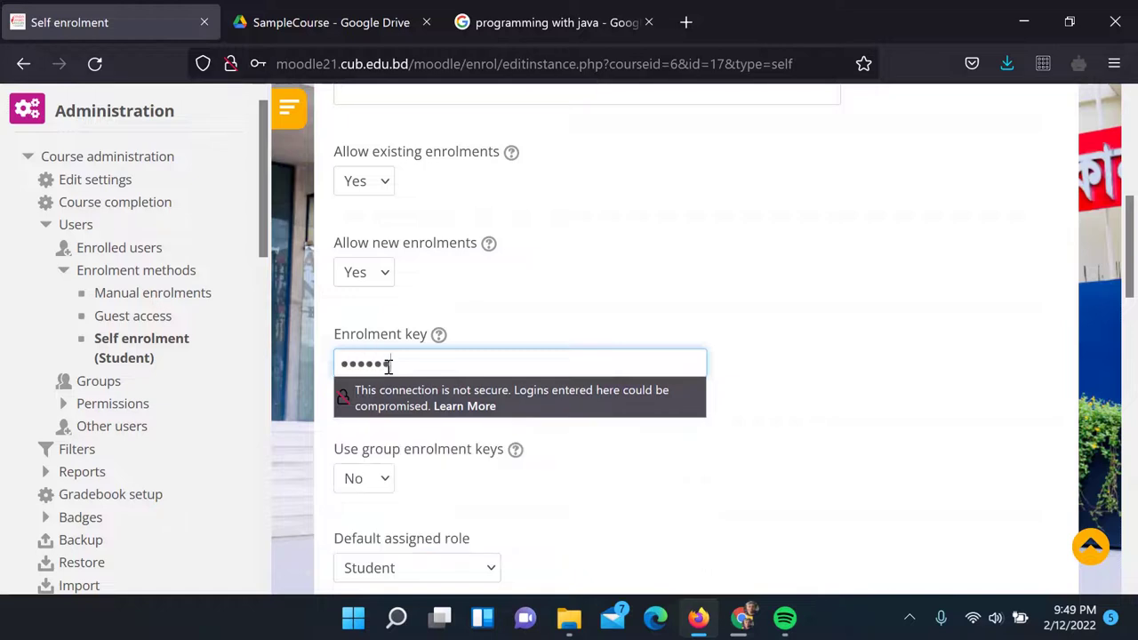
{"action": "key", "text": "Return"}
{"action": "scroll", "coordinate": [661, 311], "scroll_direction": "down", "scroll_amount": 3}
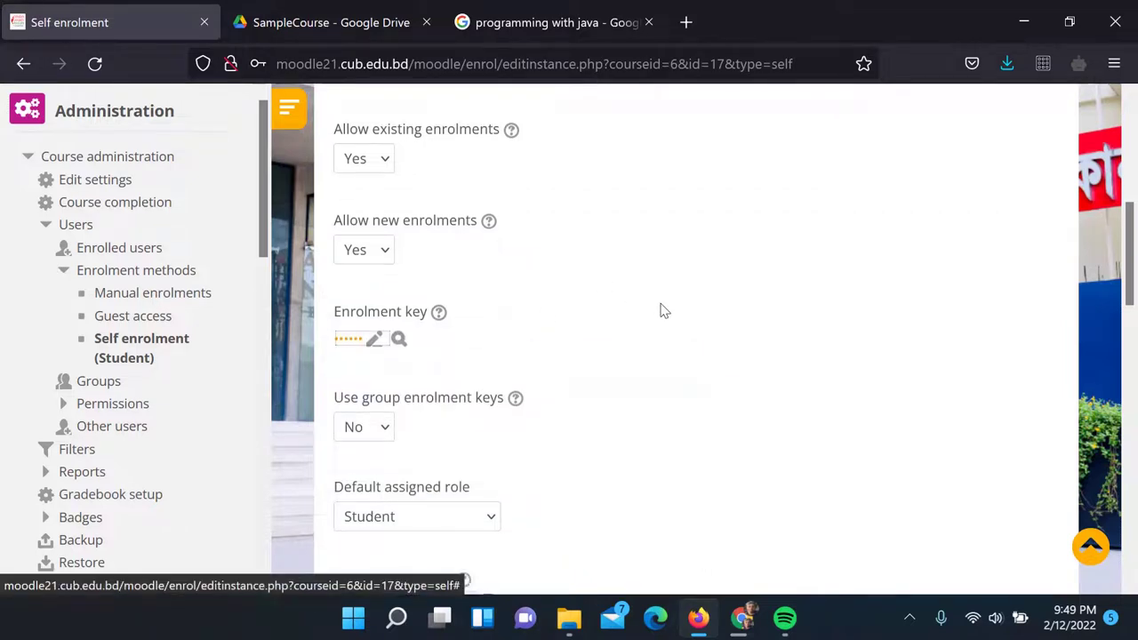
{"action": "left_click", "coordinate": [400, 257]}
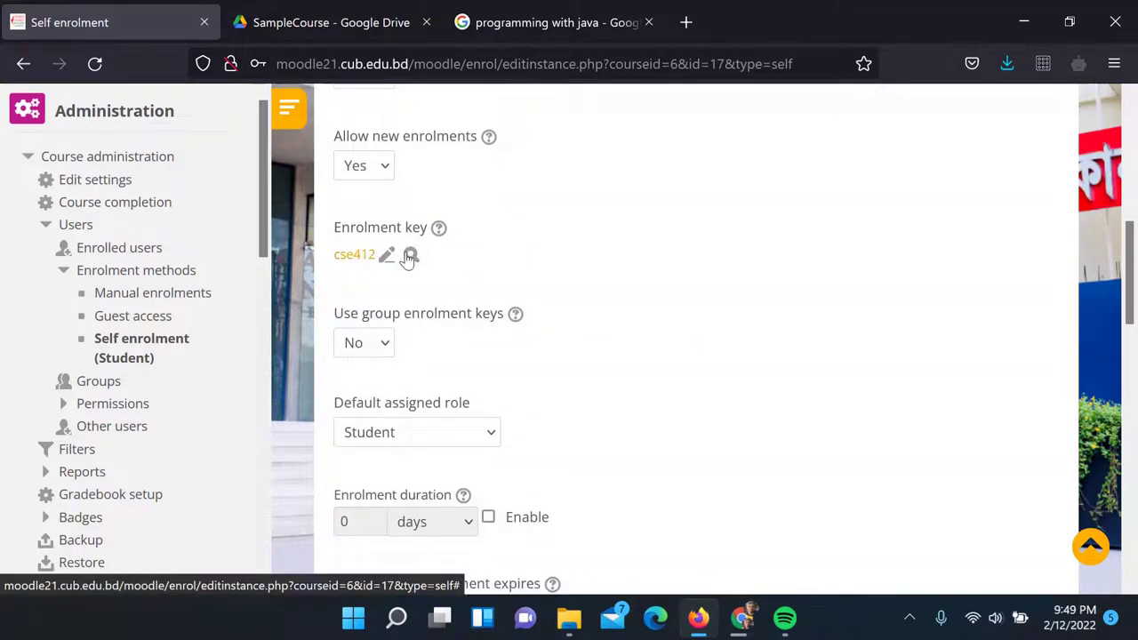
{"action": "left_click", "coordinate": [402, 258]}
Enable the self enrolment start and end dates, with the end date in March
{"action": "scroll", "coordinate": [427, 338], "scroll_direction": "down", "scroll_amount": 4}
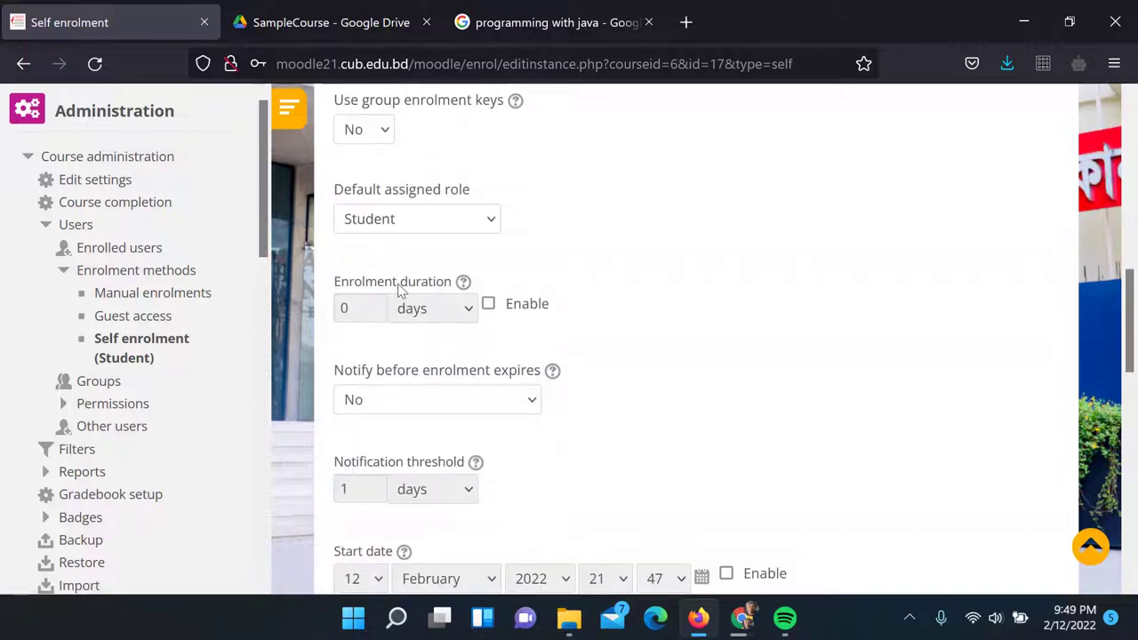
{"action": "scroll", "coordinate": [557, 323], "scroll_direction": "down", "scroll_amount": 2}
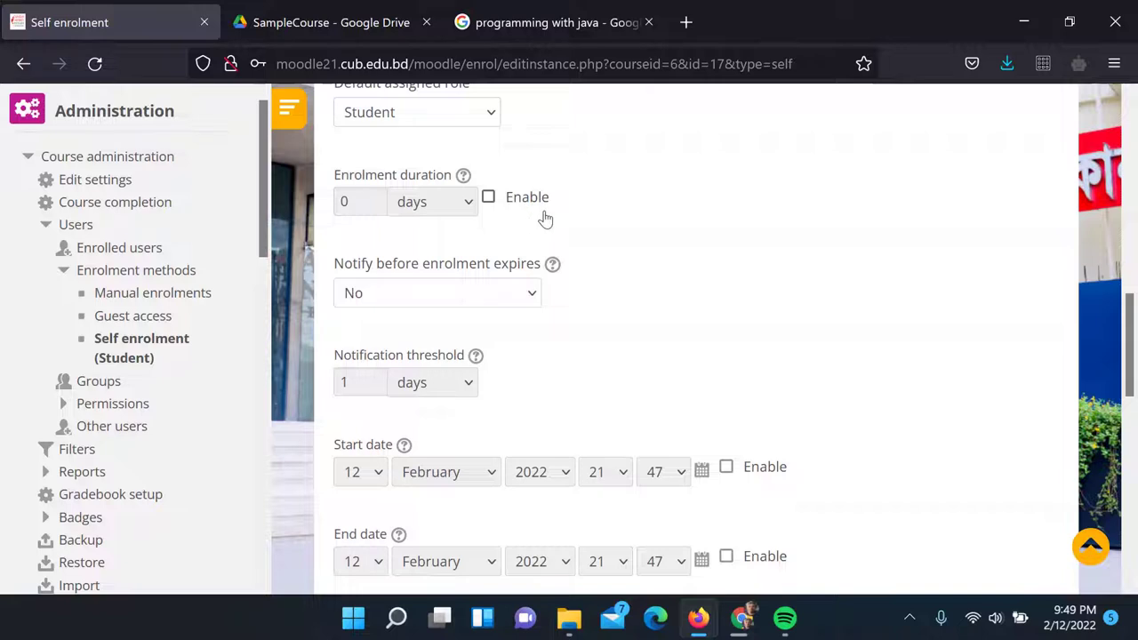
{"action": "scroll", "coordinate": [570, 329], "scroll_direction": "down", "scroll_amount": 2}
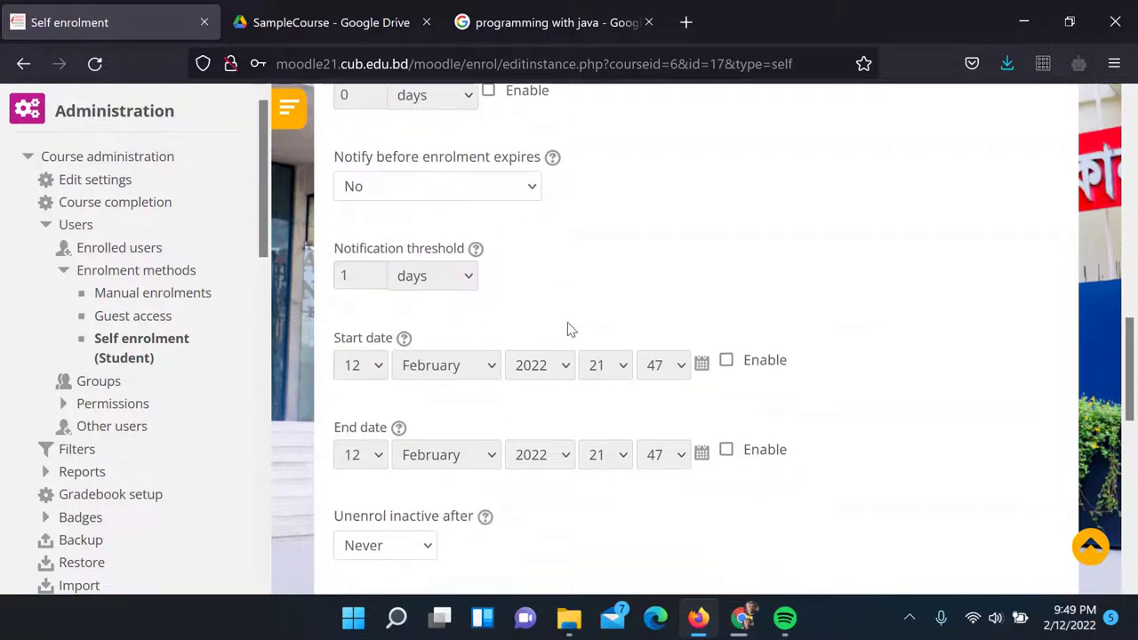
{"action": "left_click", "coordinate": [727, 362]}
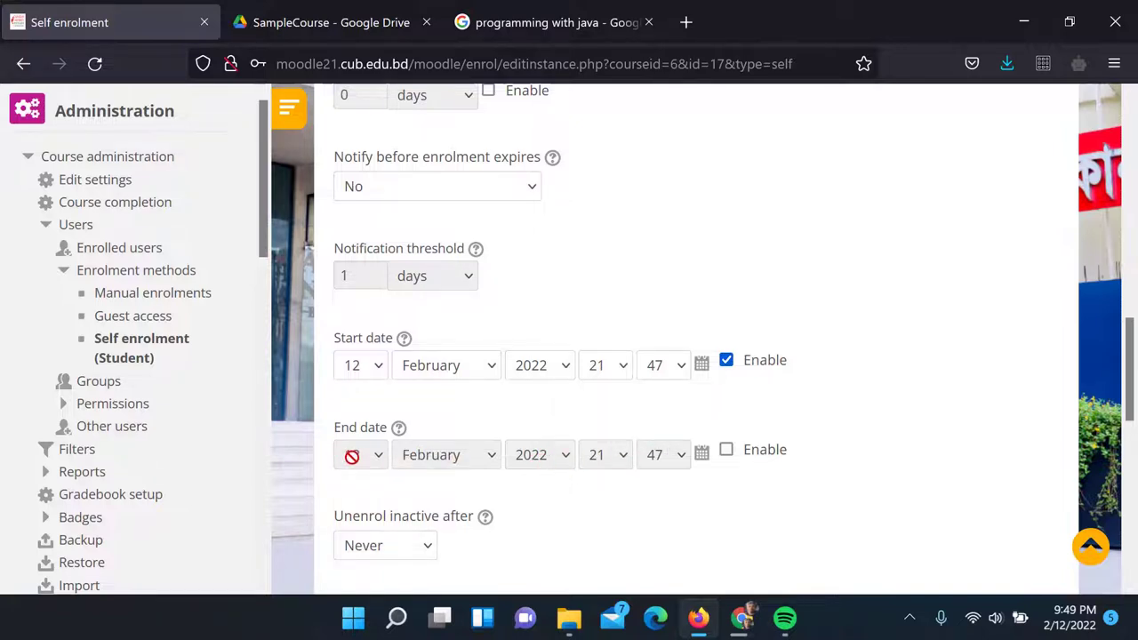
{"action": "left_click", "coordinate": [727, 450]}
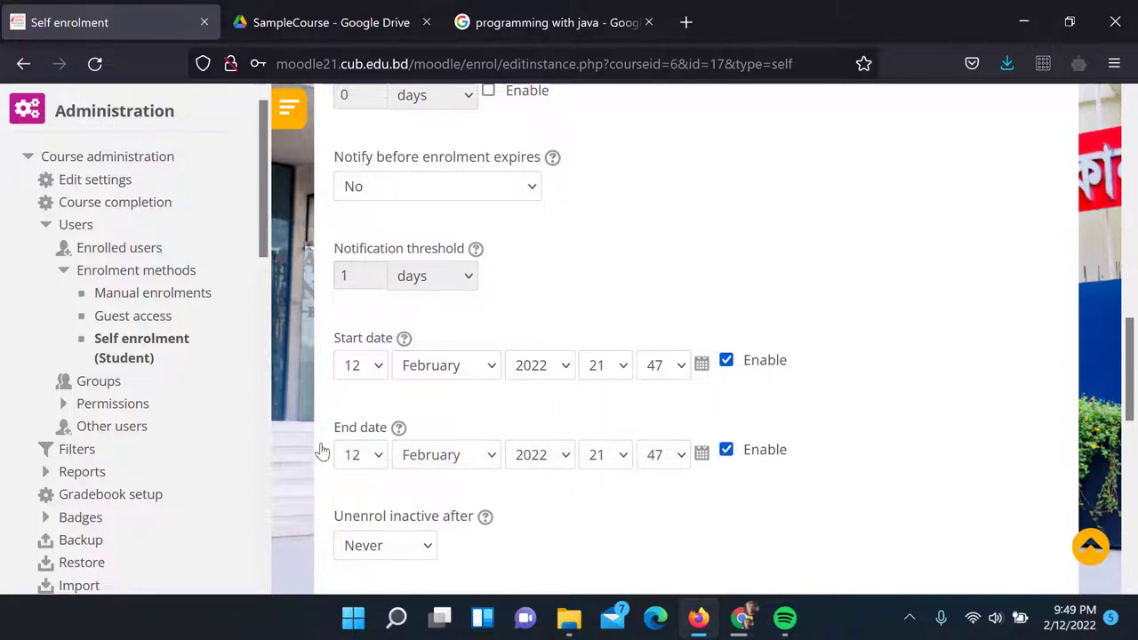
{"action": "left_click", "coordinate": [434, 468]}
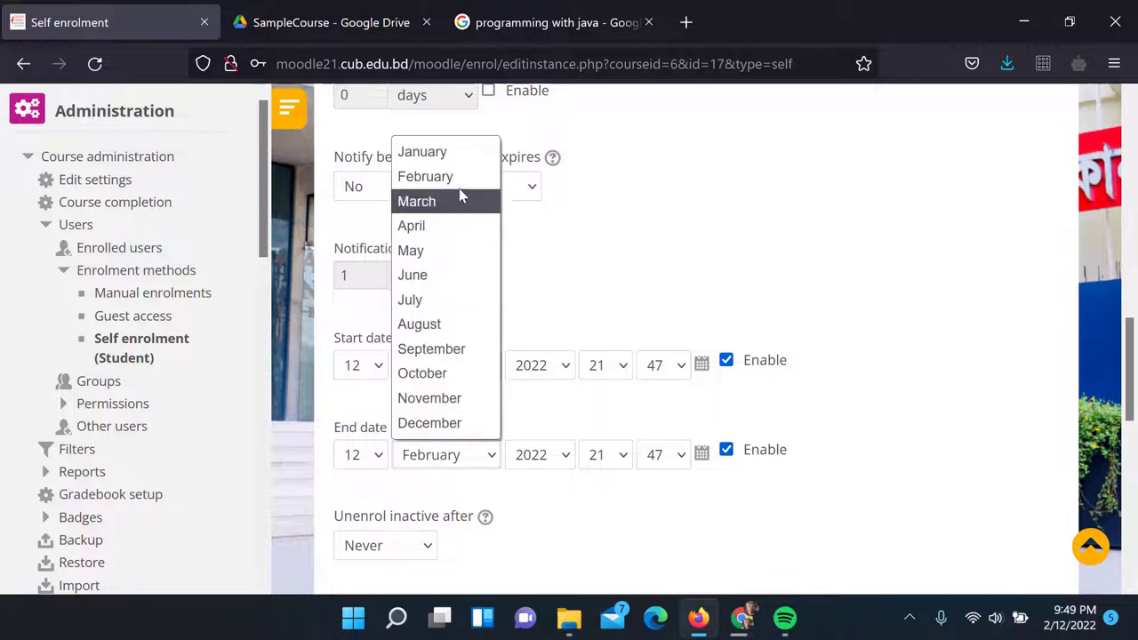
{"action": "left_click", "coordinate": [457, 199]}
Limit enrolment to 40 users, write a custom welcome message, and save the settings
{"action": "scroll", "coordinate": [698, 203], "scroll_direction": "down", "scroll_amount": 3}
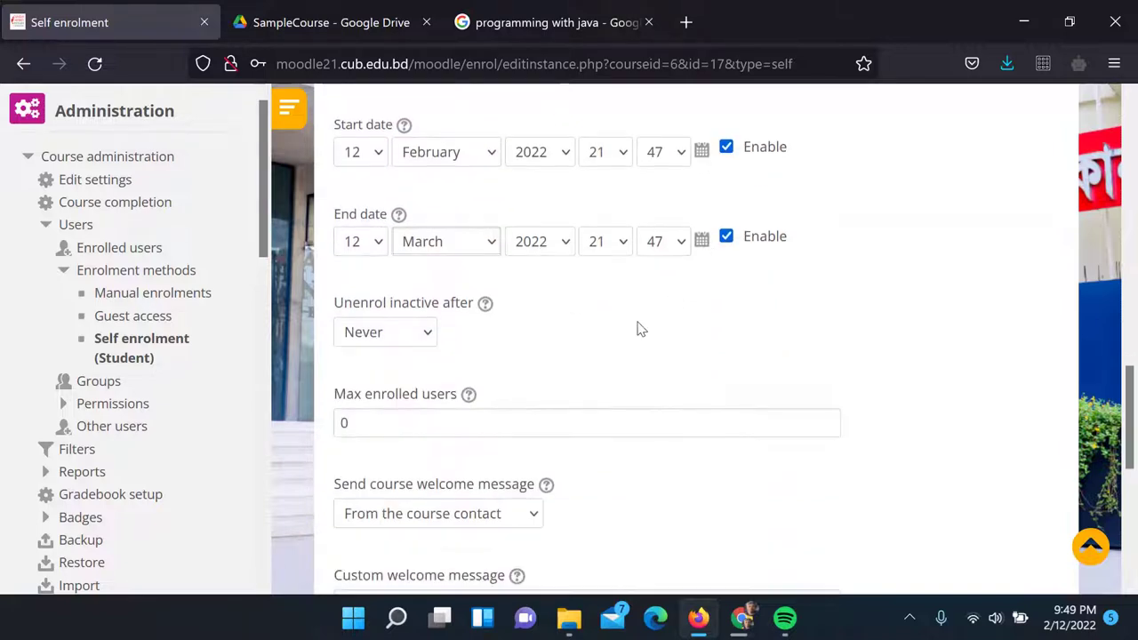
{"action": "scroll", "coordinate": [480, 345], "scroll_direction": "down", "scroll_amount": 2}
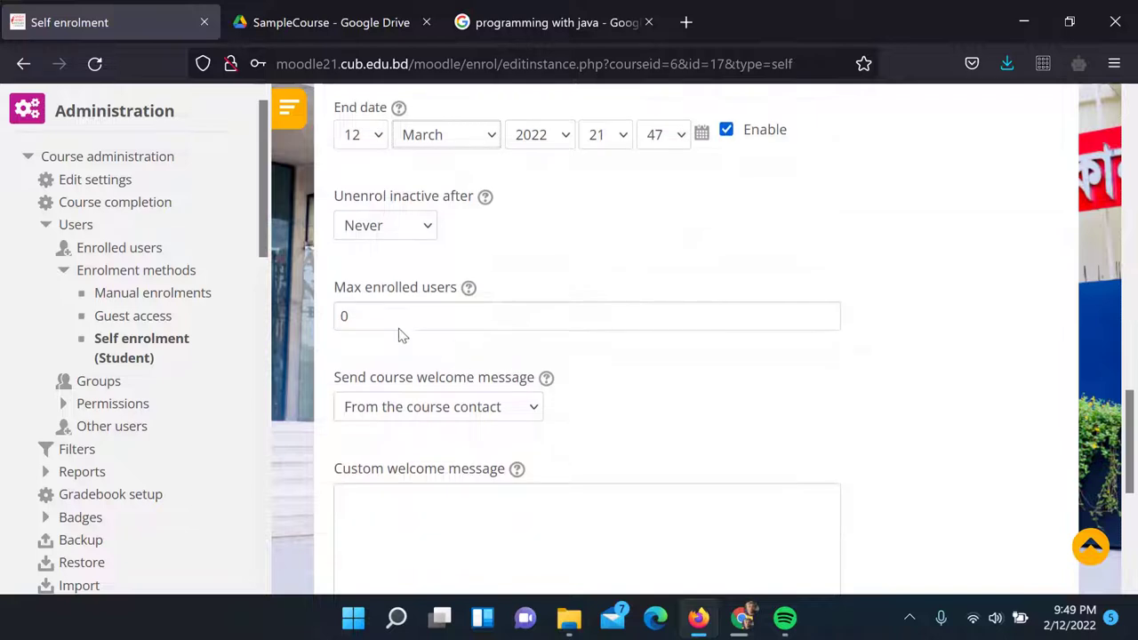
{"action": "left_click_drag", "start_coordinate": [397, 314], "coordinate": [322, 351]}
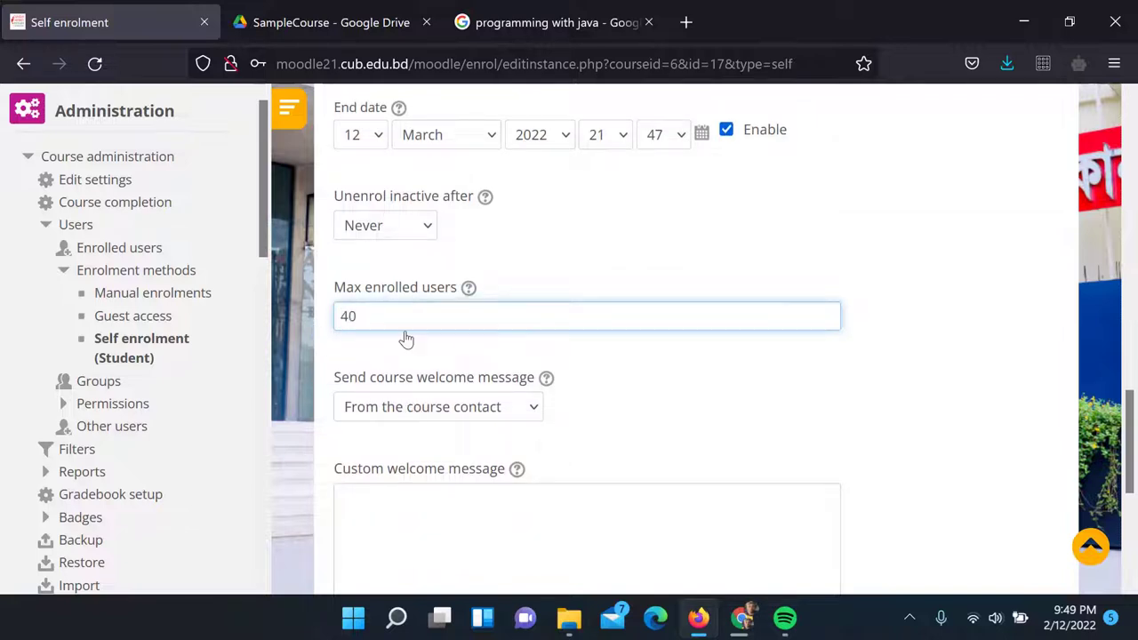
{"action": "scroll", "coordinate": [430, 331], "scroll_direction": "down", "scroll_amount": 3}
{"action": "left_click", "coordinate": [436, 350]}
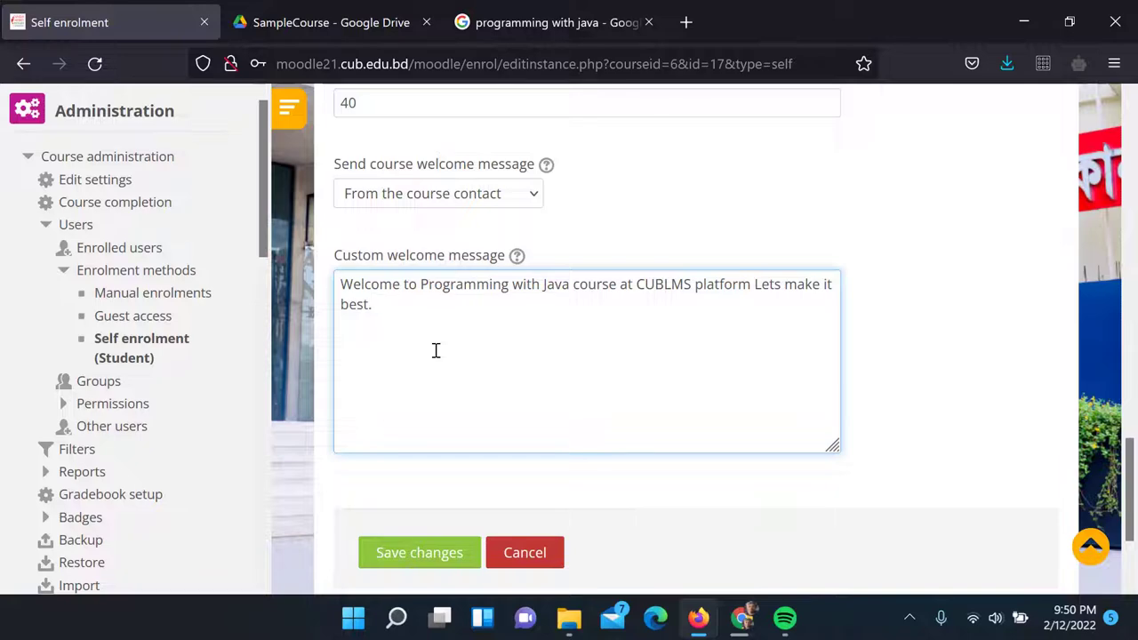
{"action": "scroll", "coordinate": [436, 350], "scroll_direction": "down", "scroll_amount": 3}
{"action": "left_click", "coordinate": [419, 392]}
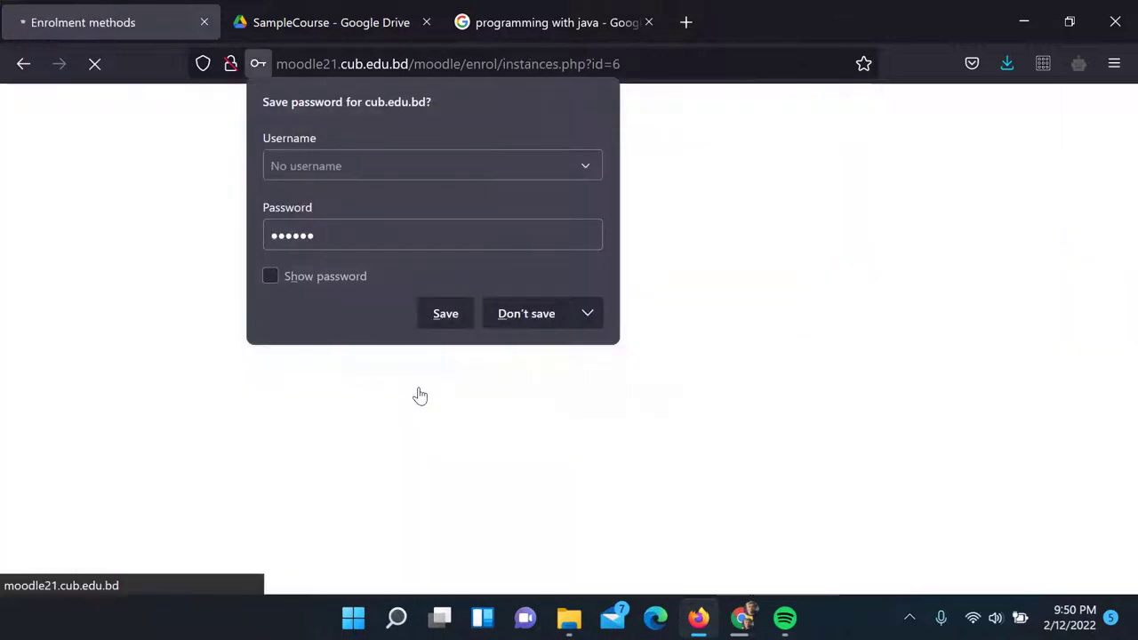
Decline saving the key as a password, return to the CSE412 course page and turn editing on
{"action": "left_click", "coordinate": [501, 323]}
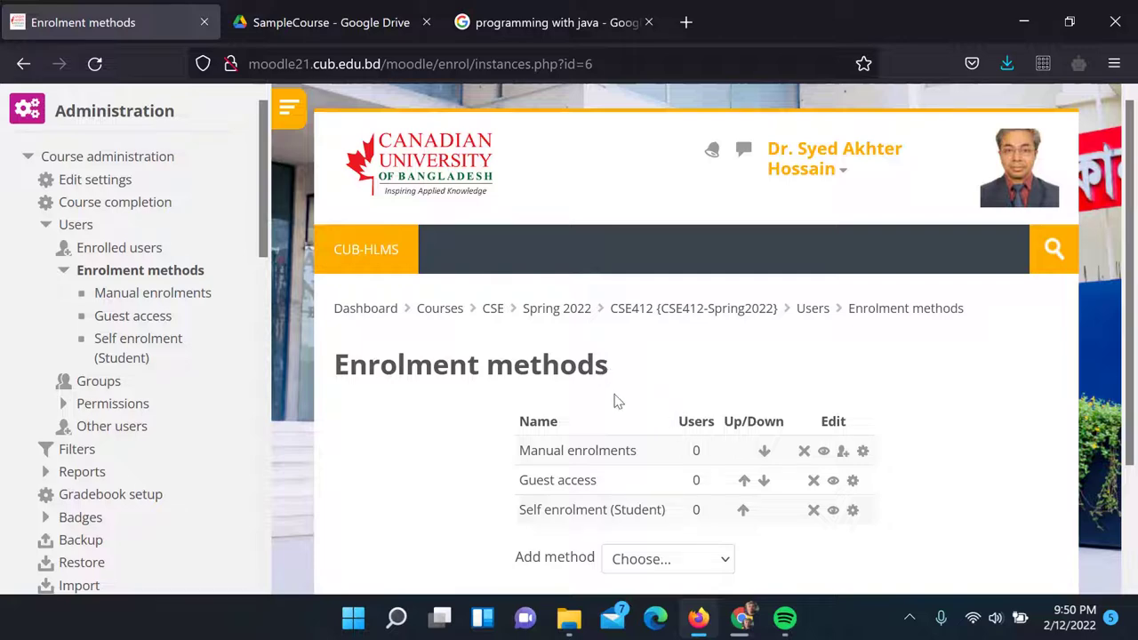
{"action": "left_click", "coordinate": [666, 317]}
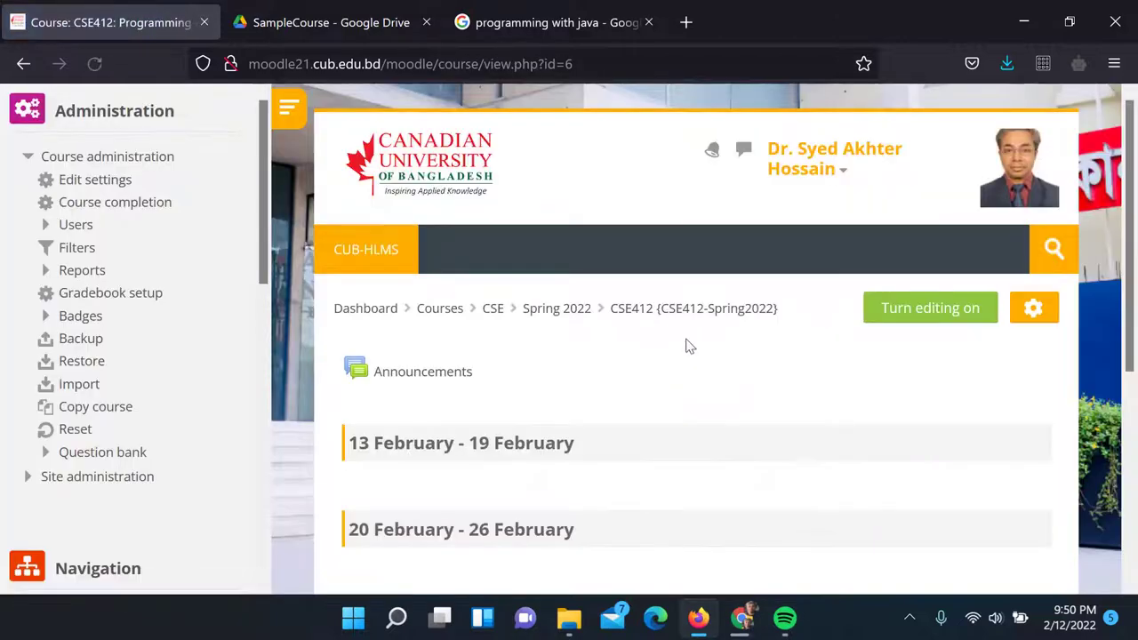
{"action": "scroll", "coordinate": [900, 382], "scroll_direction": "down", "scroll_amount": 4}
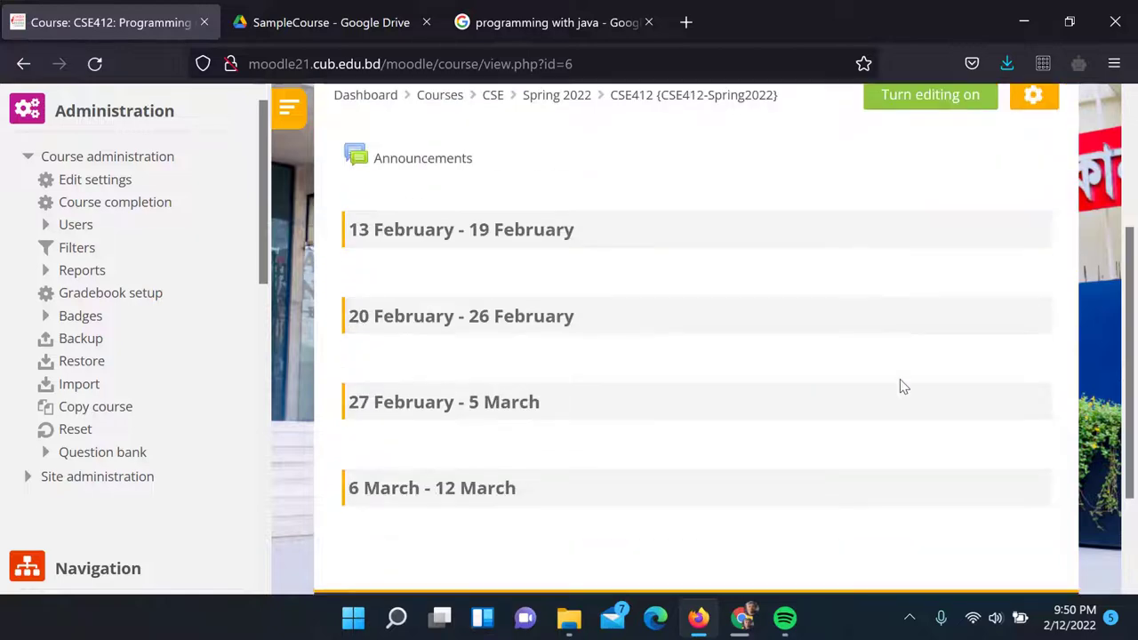
{"action": "scroll", "coordinate": [900, 383], "scroll_direction": "up", "scroll_amount": 3}
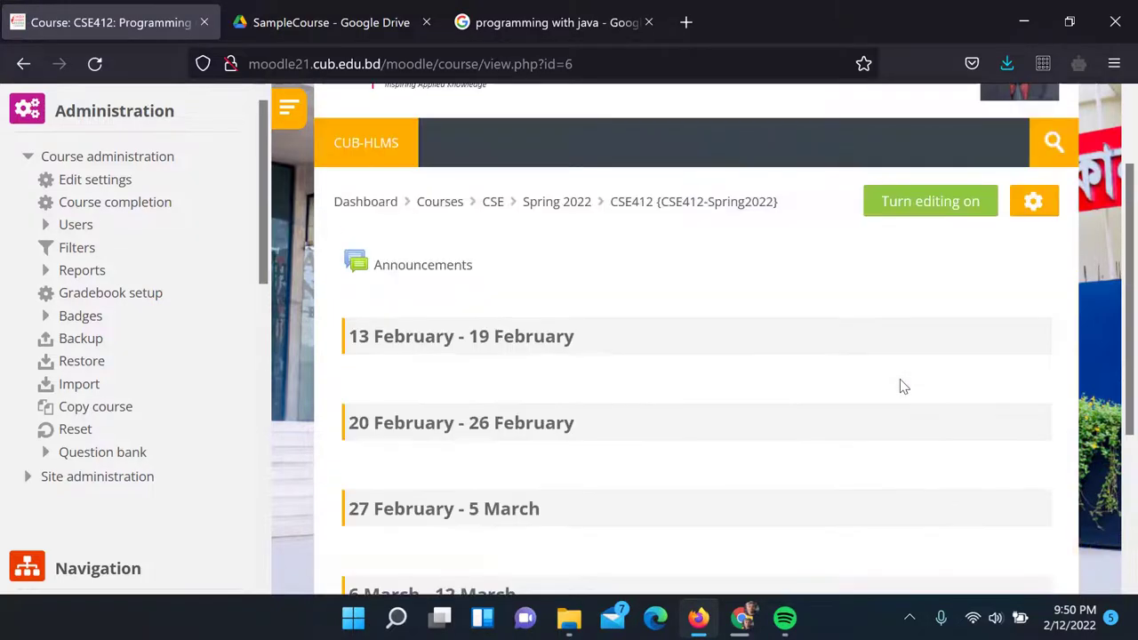
{"action": "scroll", "coordinate": [899, 382], "scroll_direction": "down", "scroll_amount": 1}
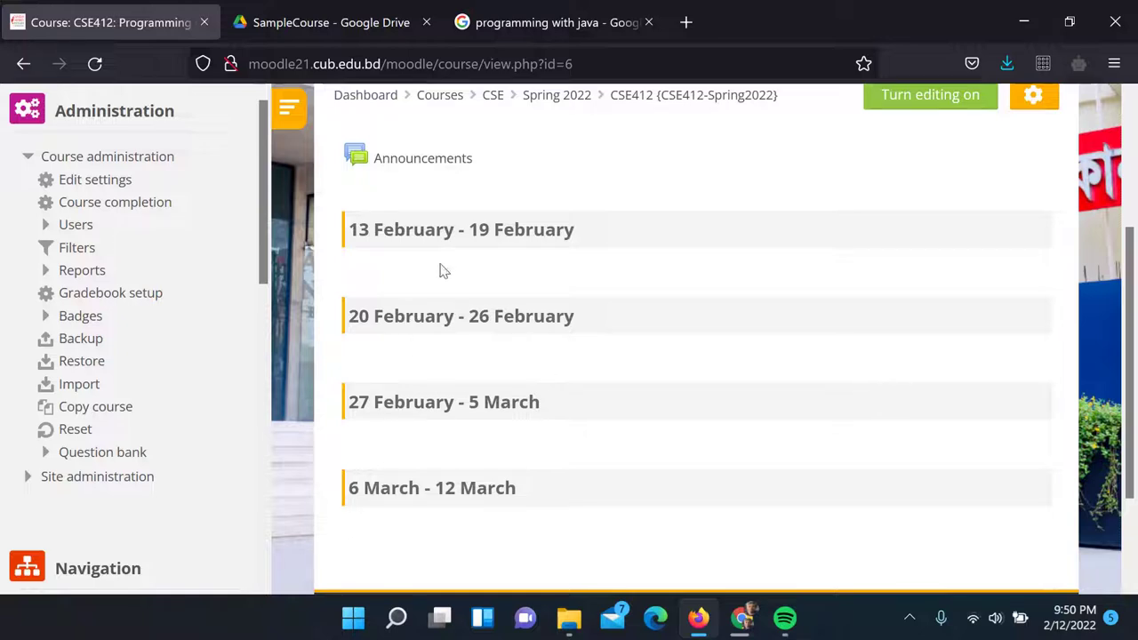
{"action": "scroll", "coordinate": [533, 471], "scroll_direction": "up", "scroll_amount": 2}
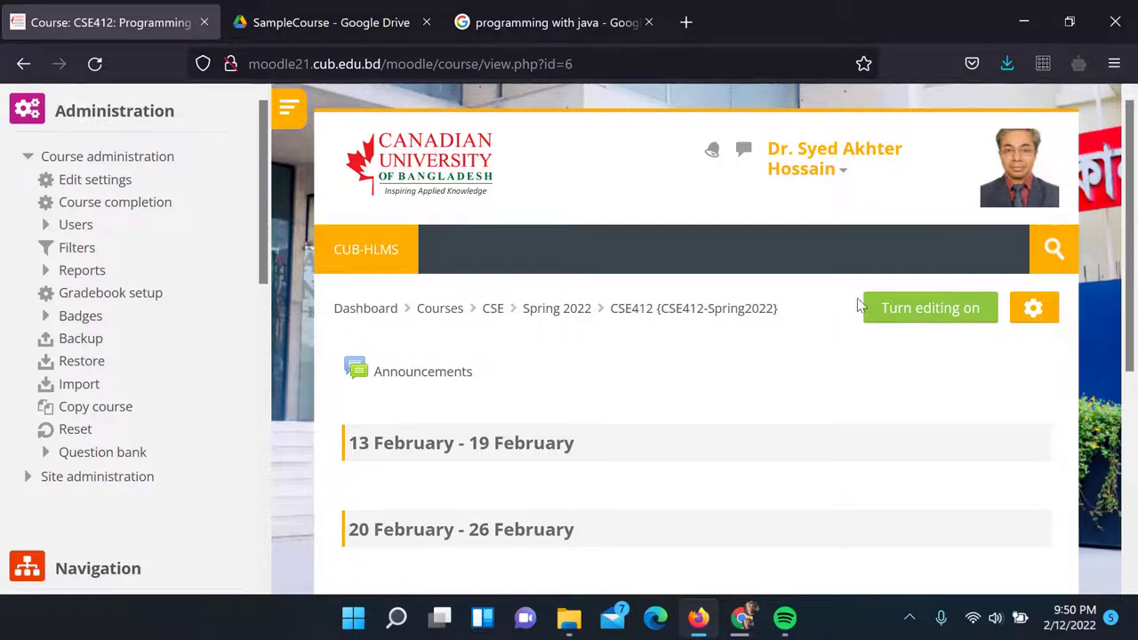
{"action": "left_click", "coordinate": [931, 311]}
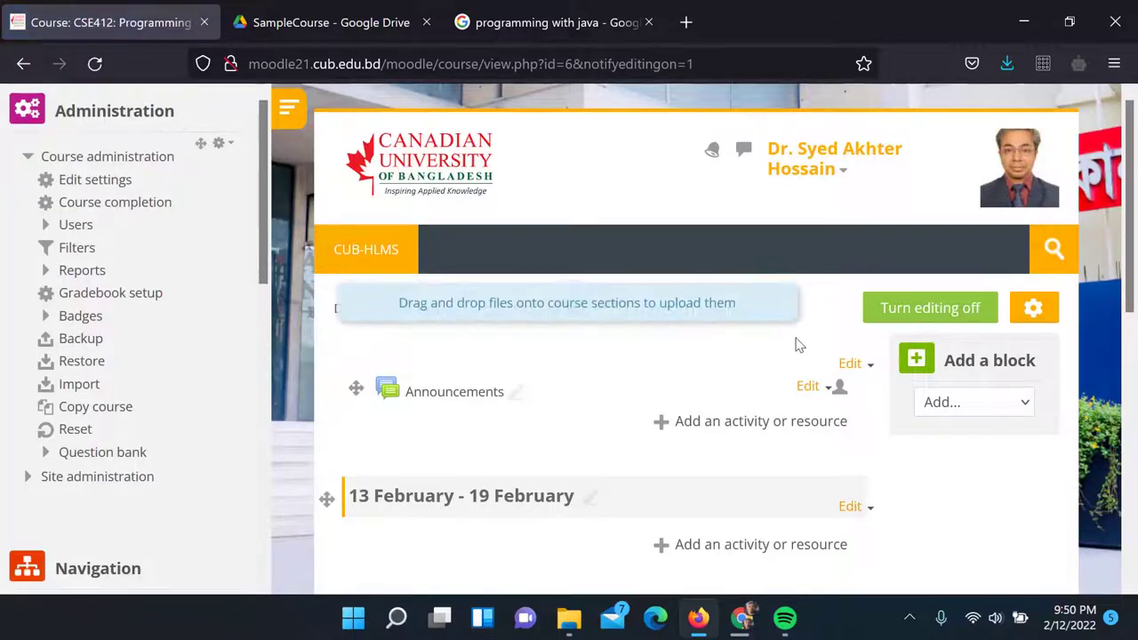
{"action": "scroll", "coordinate": [796, 345], "scroll_direction": "down", "scroll_amount": 2}
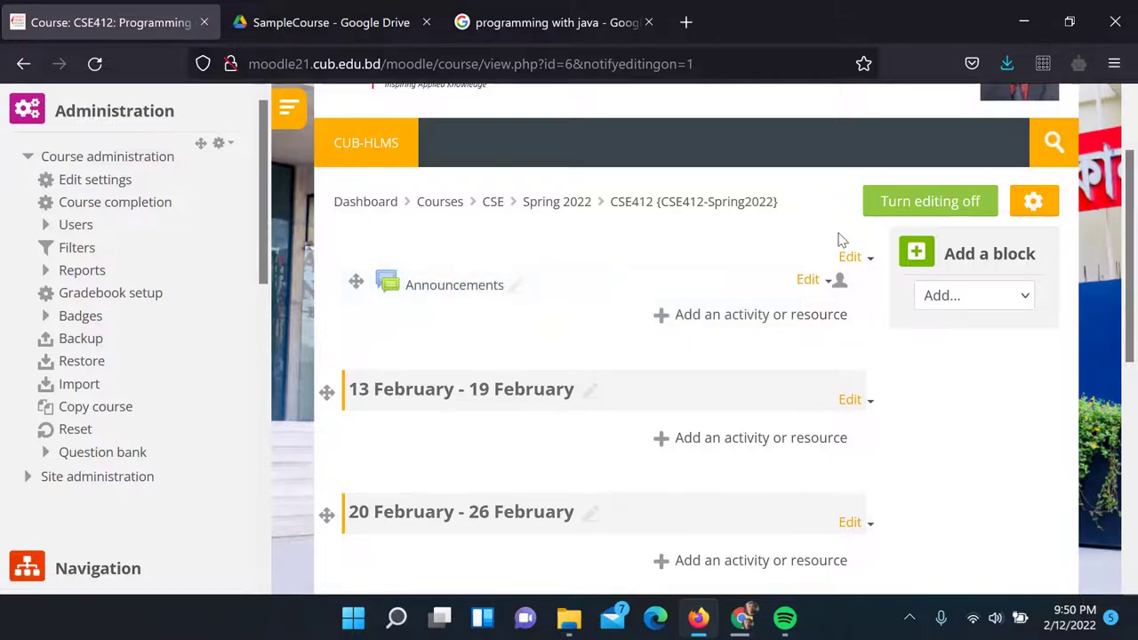
{"action": "left_click", "coordinate": [851, 257]}
Give the top section the custom name 'Welcome to Java Programming'
{"action": "left_click", "coordinate": [808, 284]}
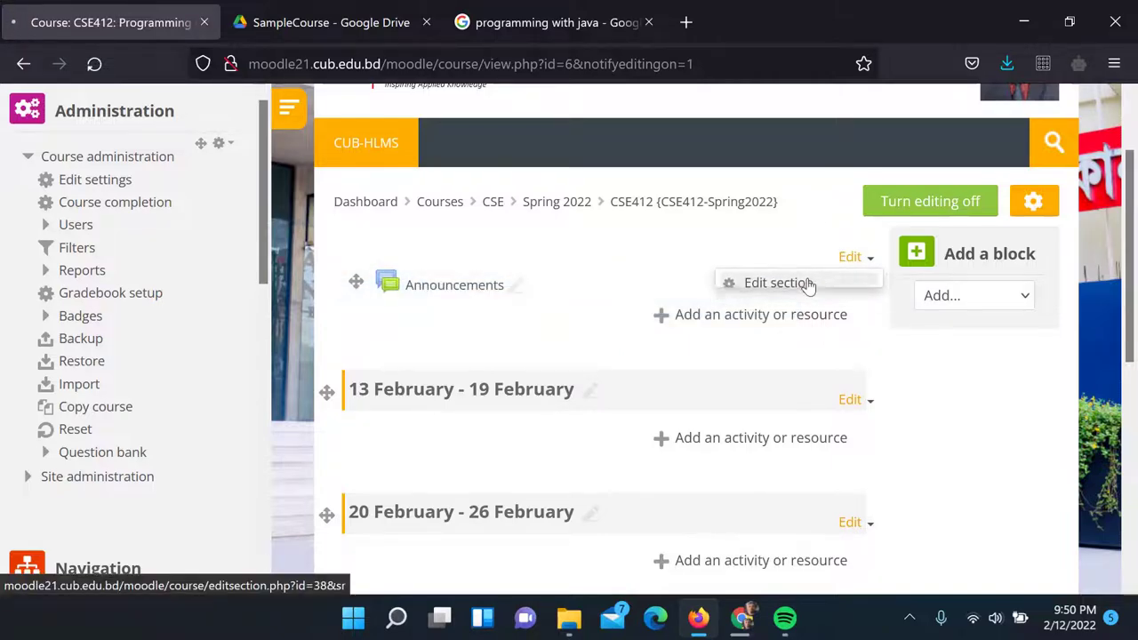
{"action": "scroll", "coordinate": [704, 274], "scroll_direction": "down", "scroll_amount": 4}
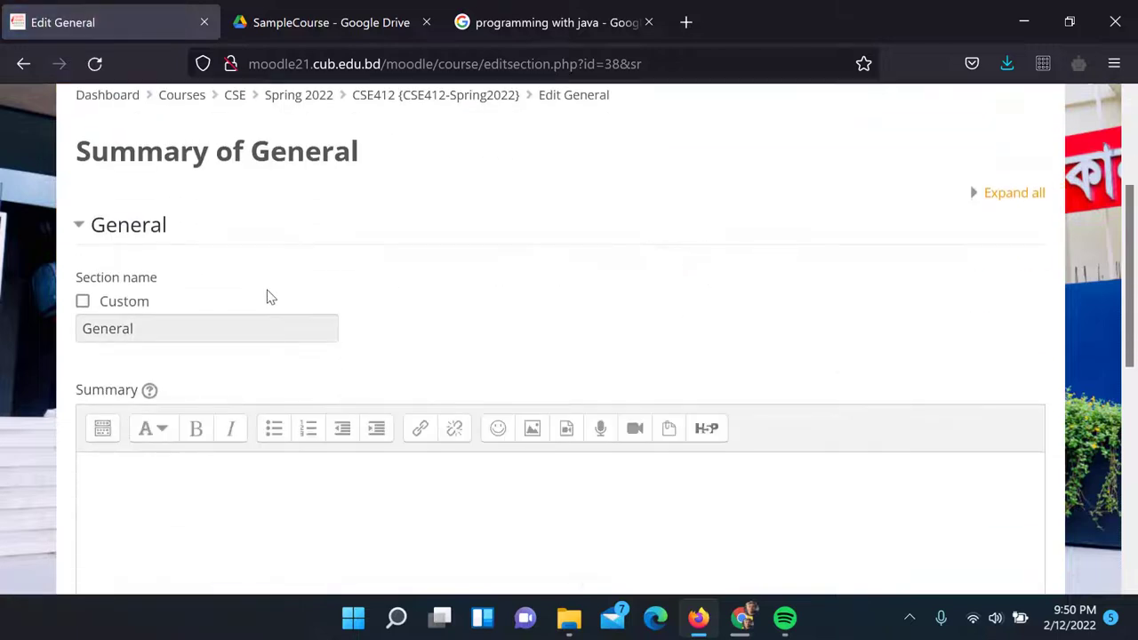
{"action": "left_click", "coordinate": [82, 301]}
{"action": "left_click", "coordinate": [142, 338]}
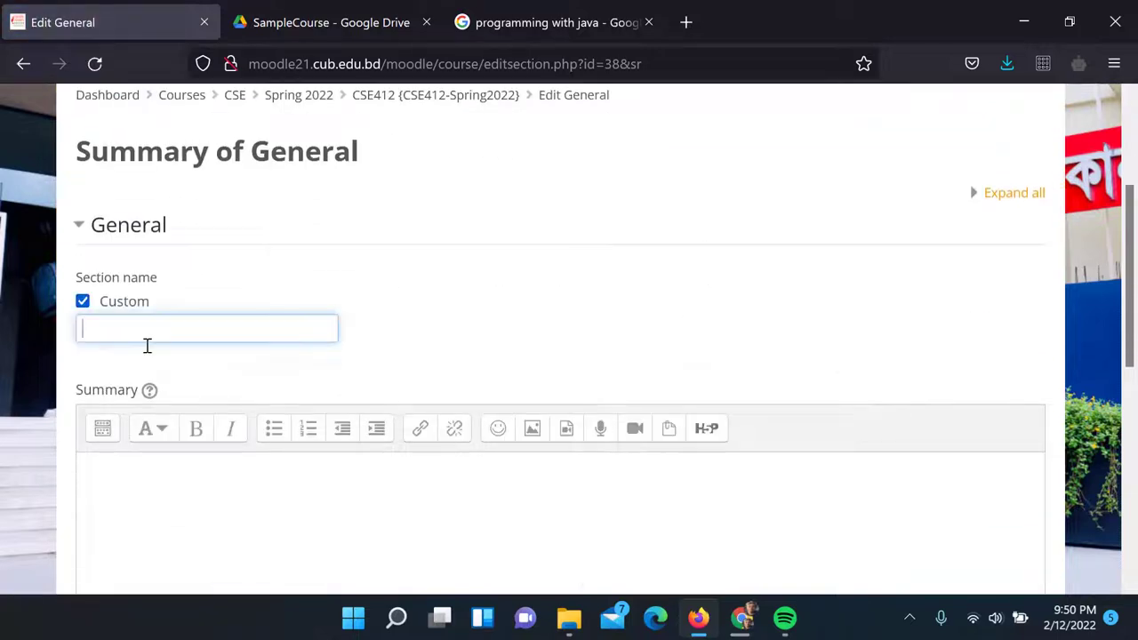
{"action": "type", "text": "Welcome to Java Po"}
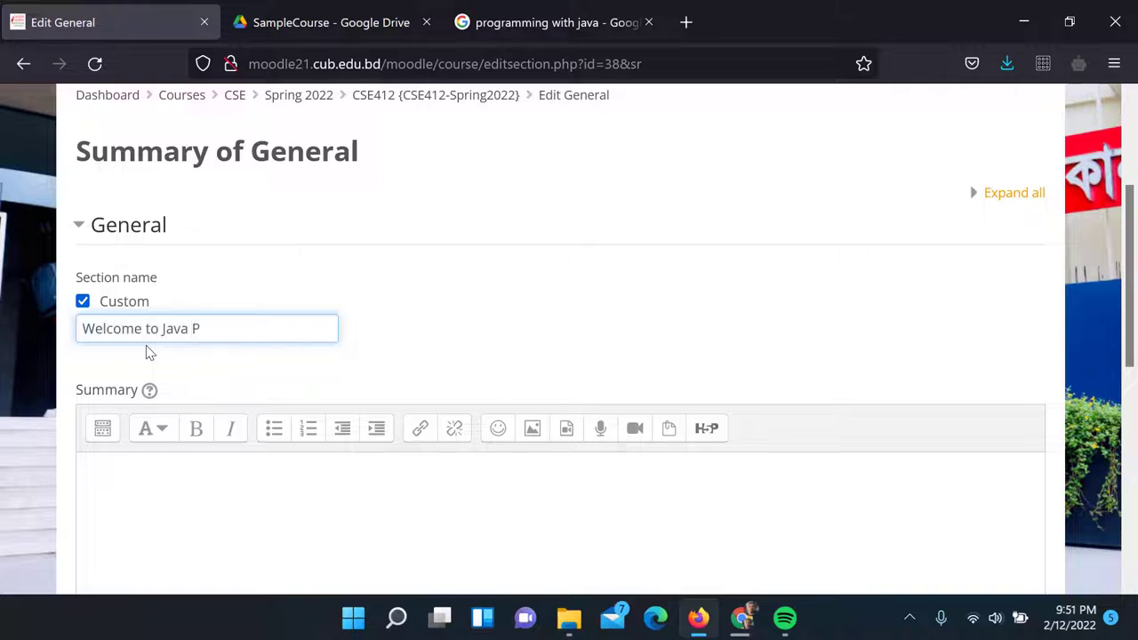
{"action": "key", "text": "BackSpace"}
{"action": "type", "text": "rogramming"}
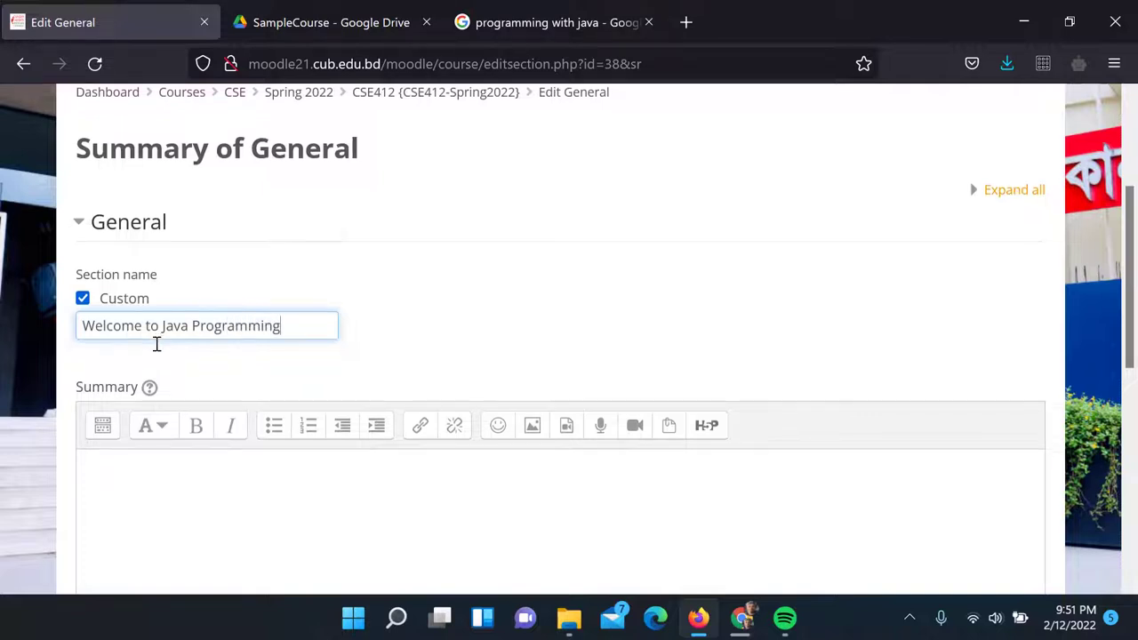
{"action": "scroll", "coordinate": [246, 280], "scroll_direction": "down", "scroll_amount": 2}
Copy the section name into the empty Summary field and save the section
{"action": "left_click_drag", "start_coordinate": [281, 219], "coordinate": [96, 219]}
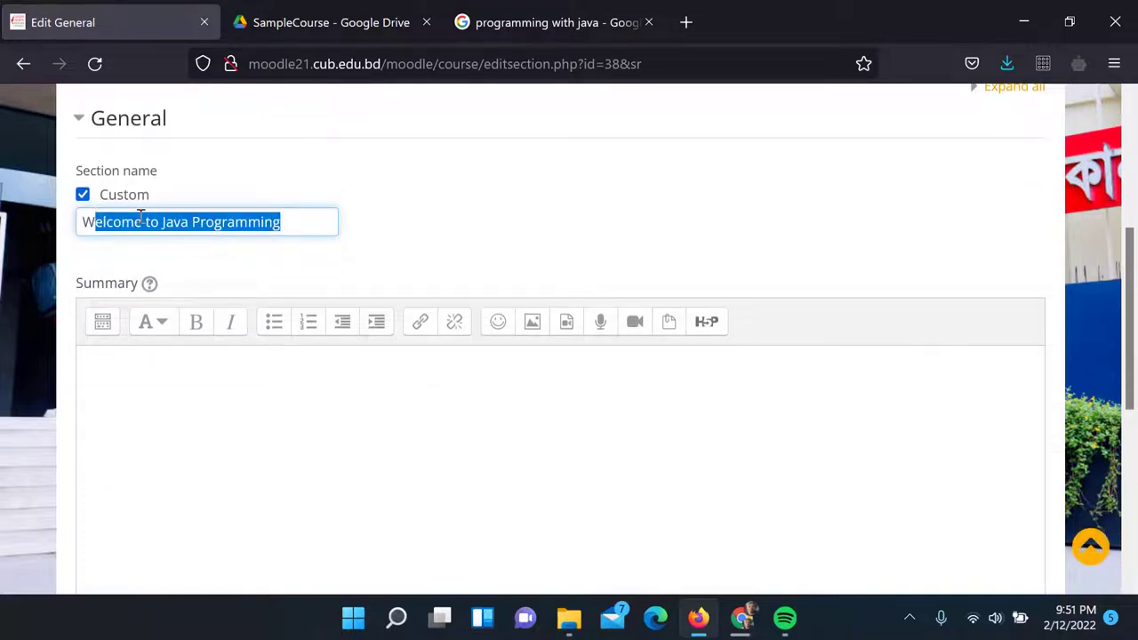
{"action": "left_click", "coordinate": [269, 226]}
{"action": "left_click_drag", "start_coordinate": [287, 220], "coordinate": [66, 197]}
{"action": "key", "text": "ctrl+c"}
{"action": "left_click", "coordinate": [221, 383]}
{"action": "key", "text": "ctrl+v"}
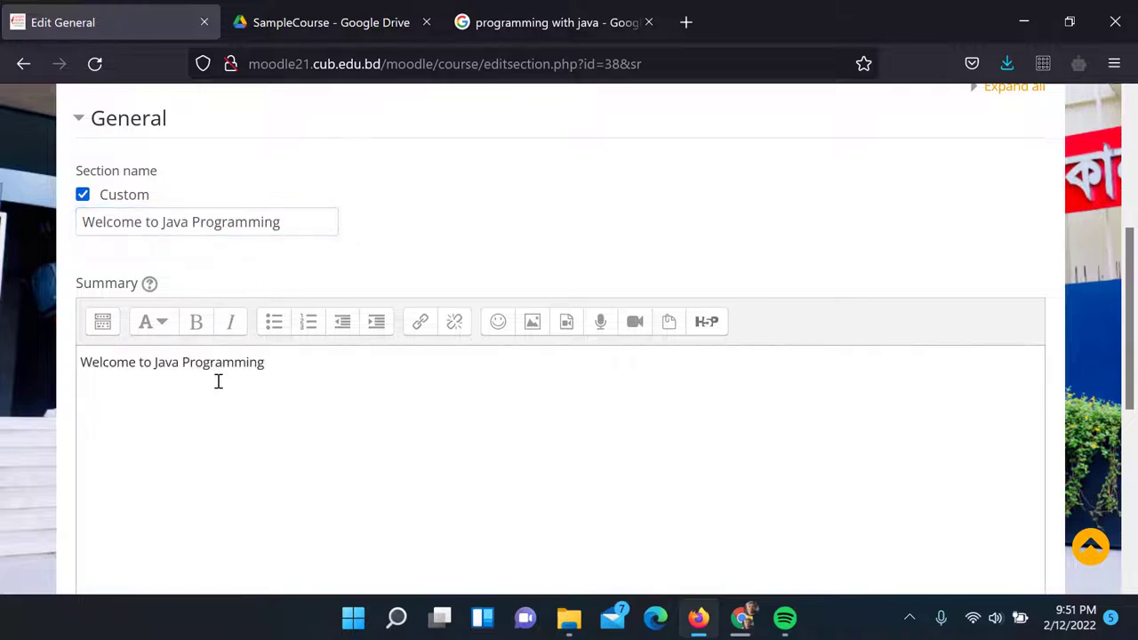
{"action": "scroll", "coordinate": [220, 379], "scroll_direction": "down", "scroll_amount": 5}
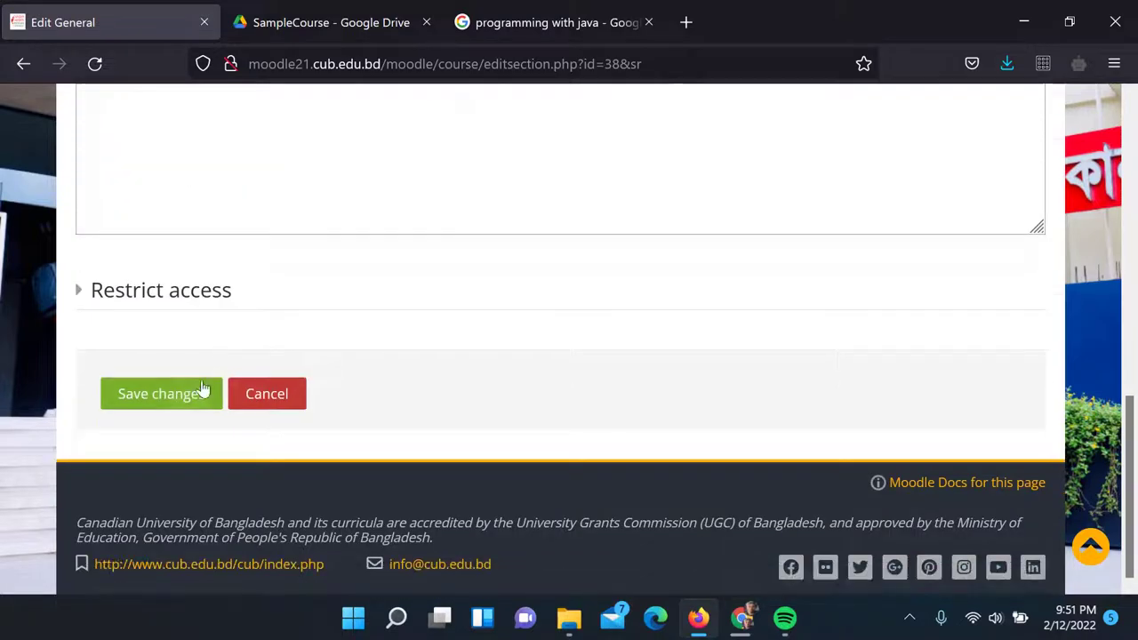
{"action": "left_click", "coordinate": [185, 399]}
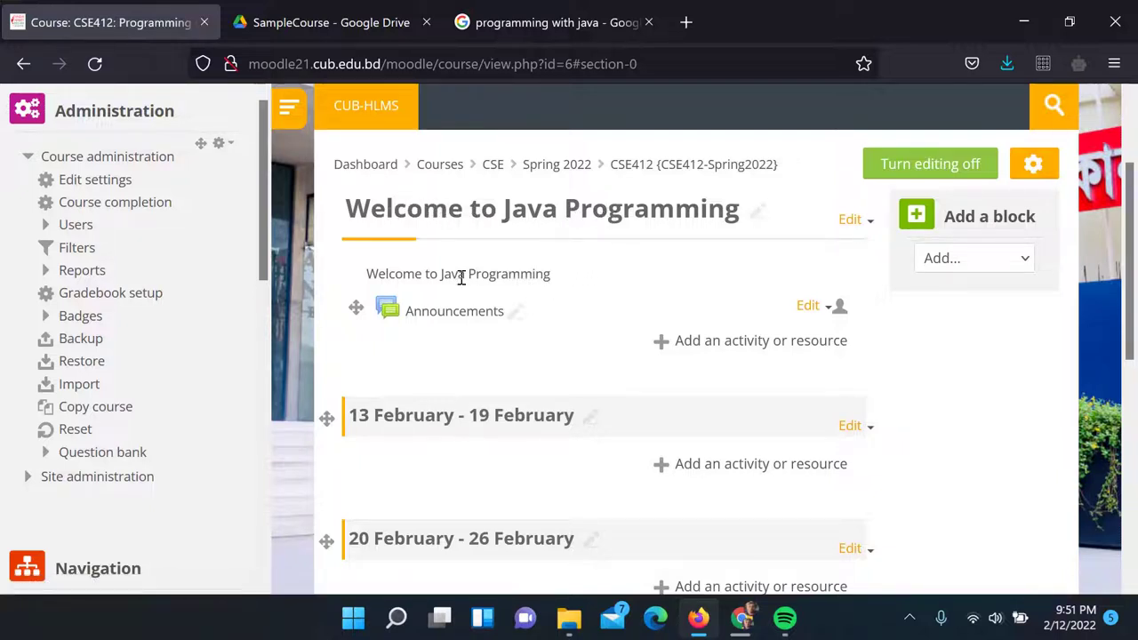
Reopen the Welcome to Java Programming section settings and place the cursor after the summary text
{"action": "left_click", "coordinate": [856, 220]}
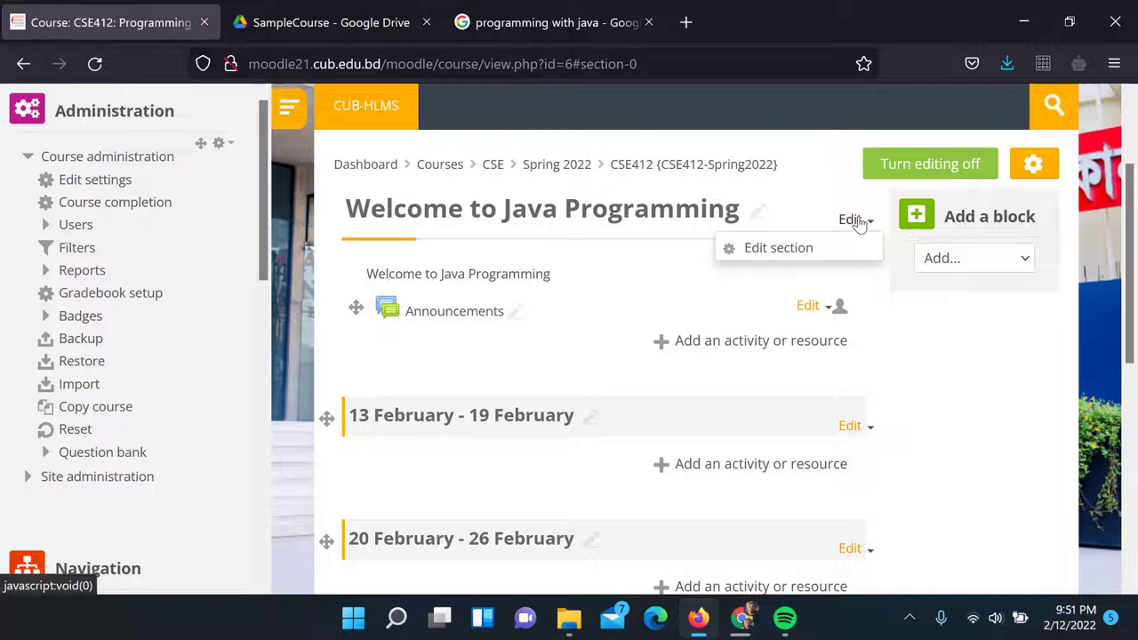
{"action": "left_click", "coordinate": [803, 252]}
{"action": "scroll", "coordinate": [717, 247], "scroll_direction": "down", "scroll_amount": 2}
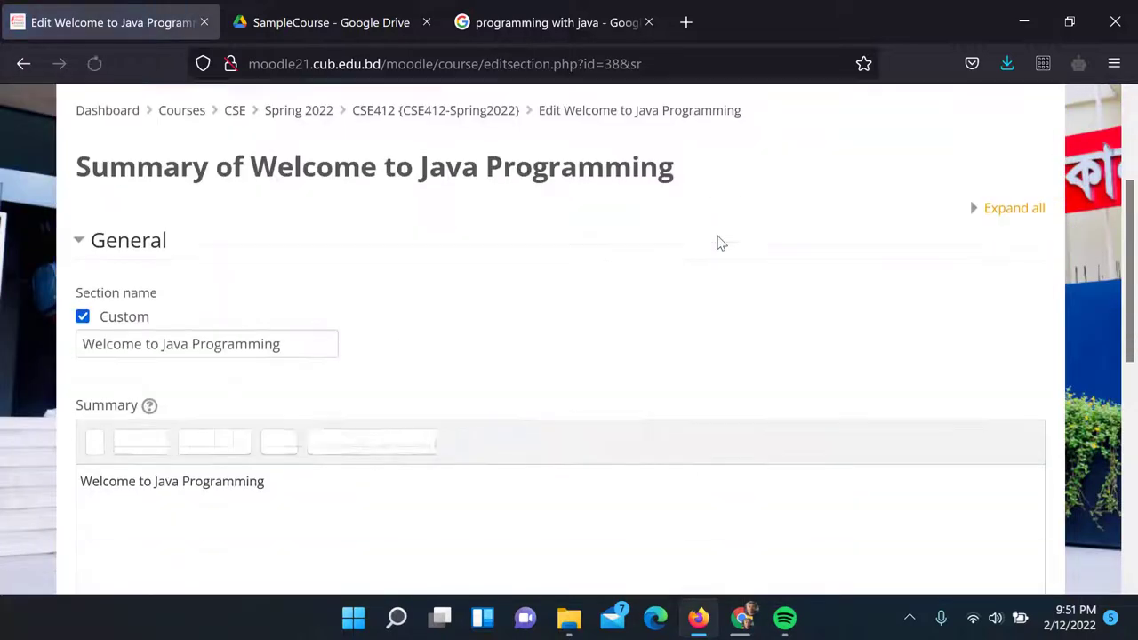
{"action": "scroll", "coordinate": [432, 211], "scroll_direction": "down", "scroll_amount": 1}
{"action": "left_click", "coordinate": [320, 394]}
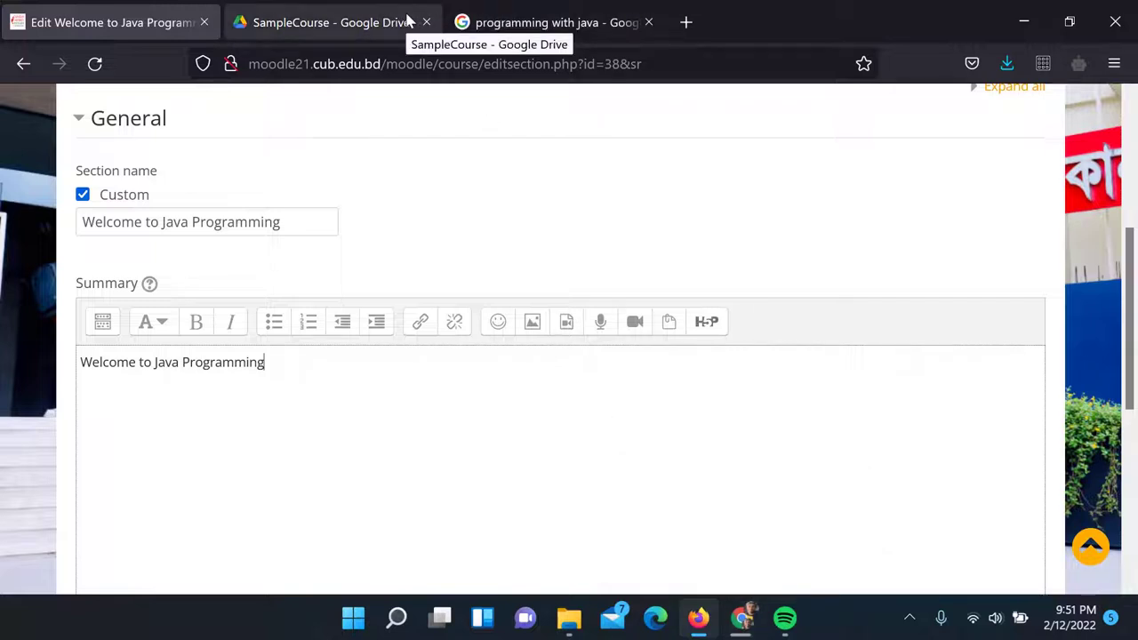
Switch to the SampleCourse folder in Google Drive
{"action": "left_click", "coordinate": [743, 618]}
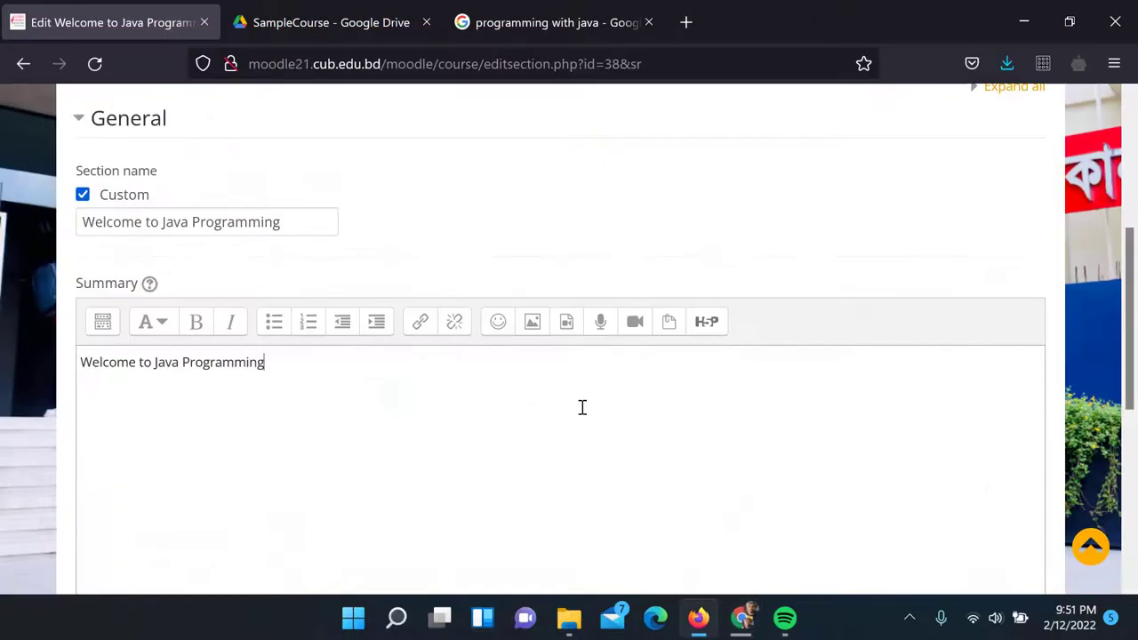
{"action": "scroll", "coordinate": [396, 362], "scroll_direction": "down", "scroll_amount": 2}
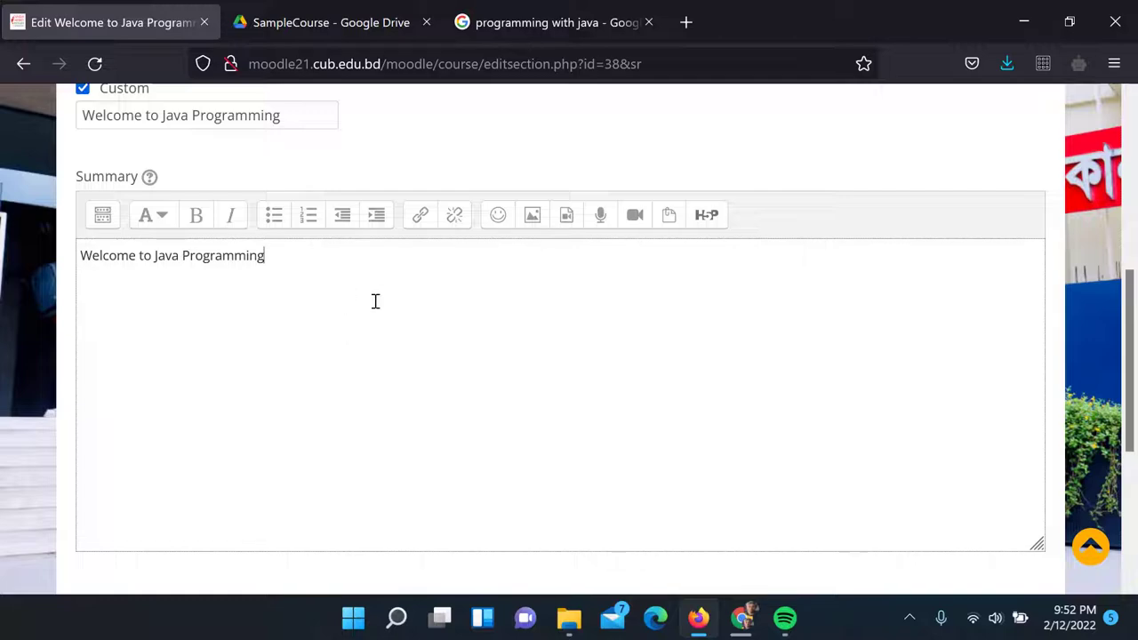
{"action": "left_click", "coordinate": [363, 34]}
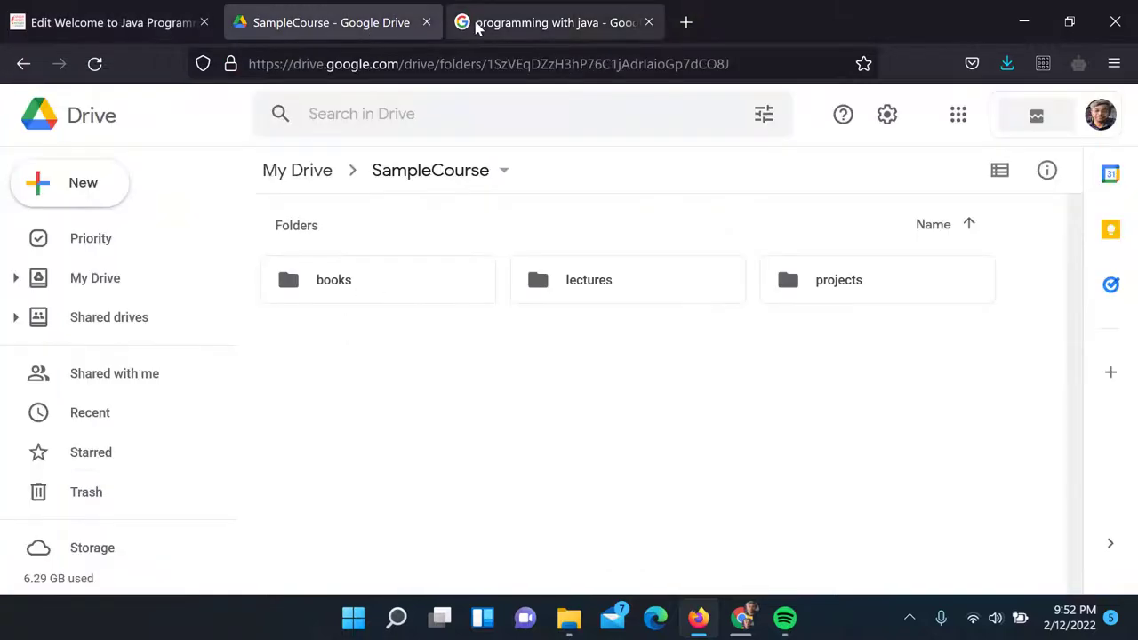
Load the ULAB UHLC site in the programming with java search tab
{"action": "left_click", "coordinate": [474, 24]}
{"action": "left_click", "coordinate": [424, 64]}
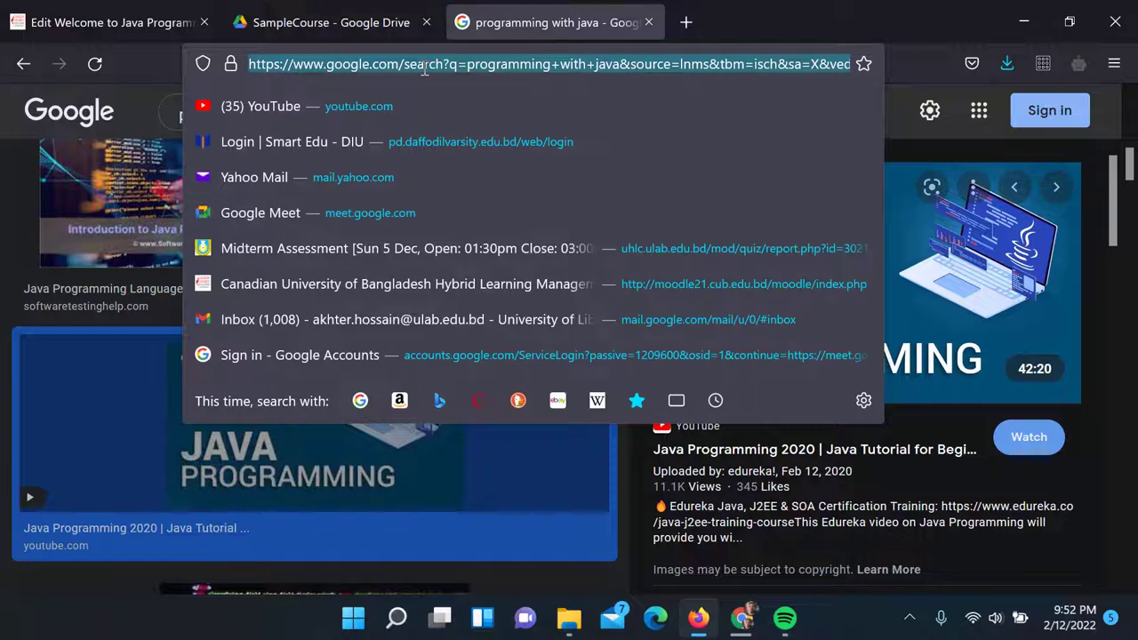
{"action": "type", "text": "uh"}
{"action": "key", "text": "Return"}
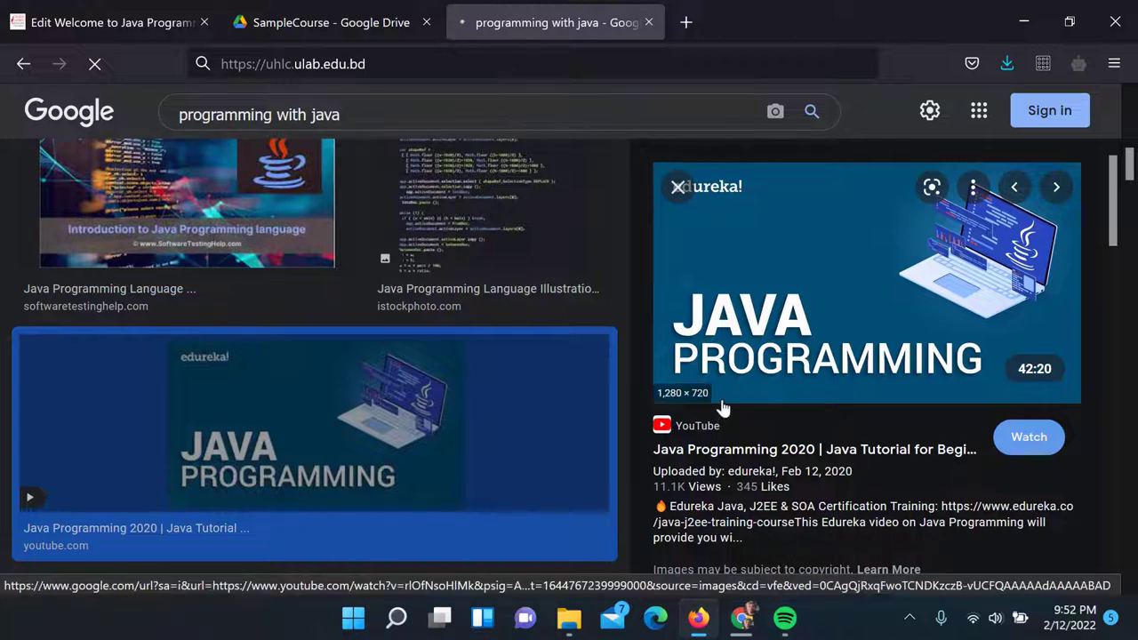
Look over the books, lectures and projects folders in the SampleCourse Drive folder
{"action": "left_click", "coordinate": [395, 24]}
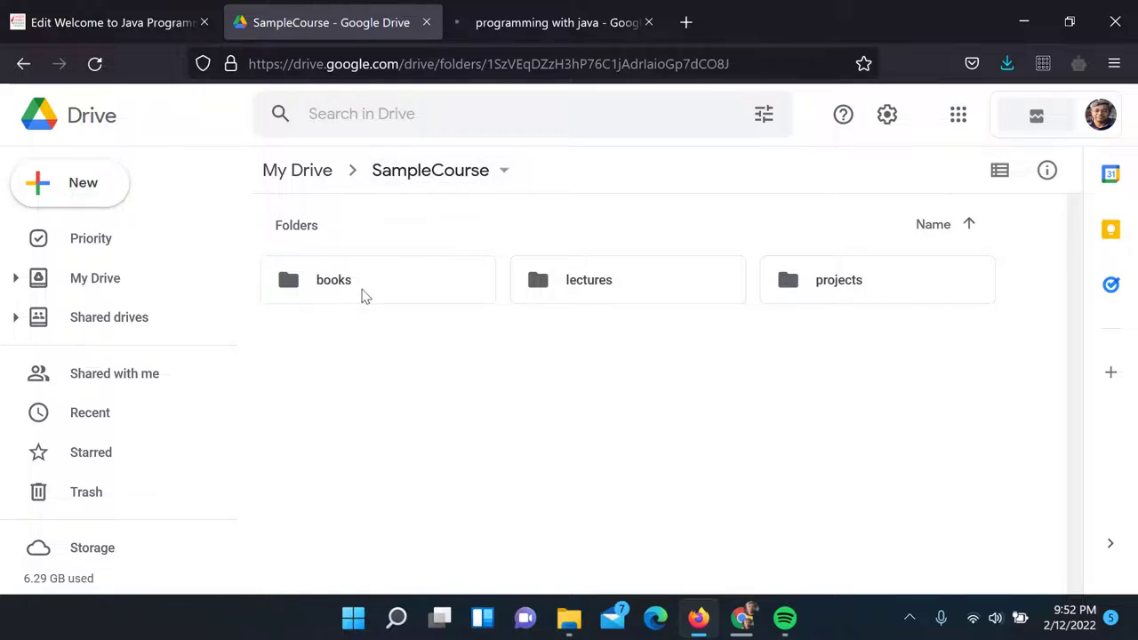
{"action": "left_click", "coordinate": [353, 292]}
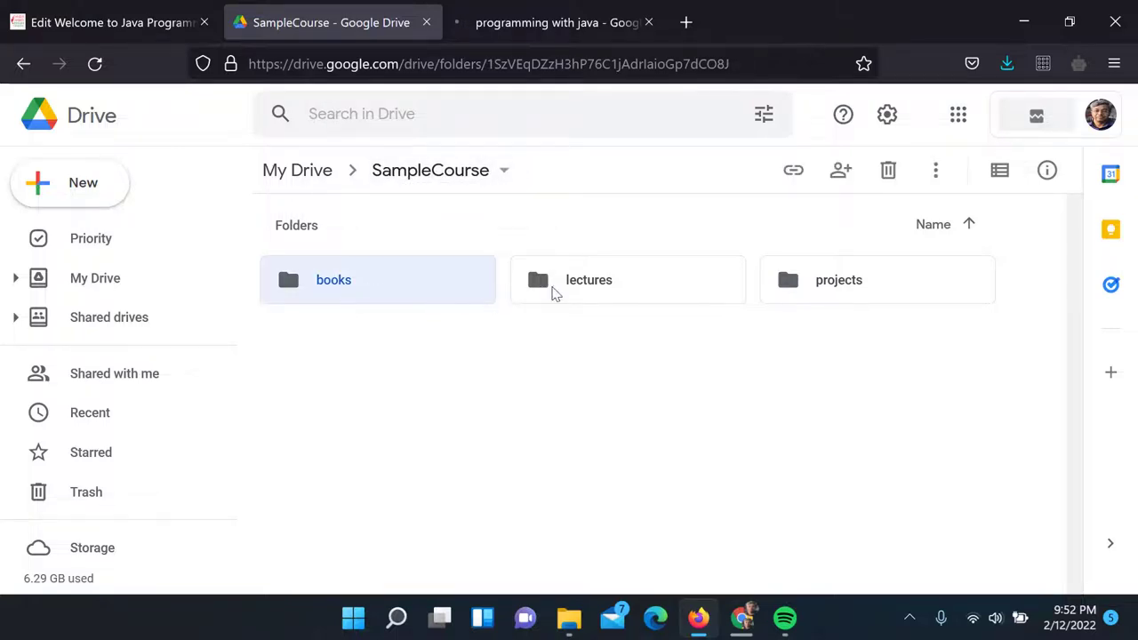
{"action": "left_click", "coordinate": [554, 294]}
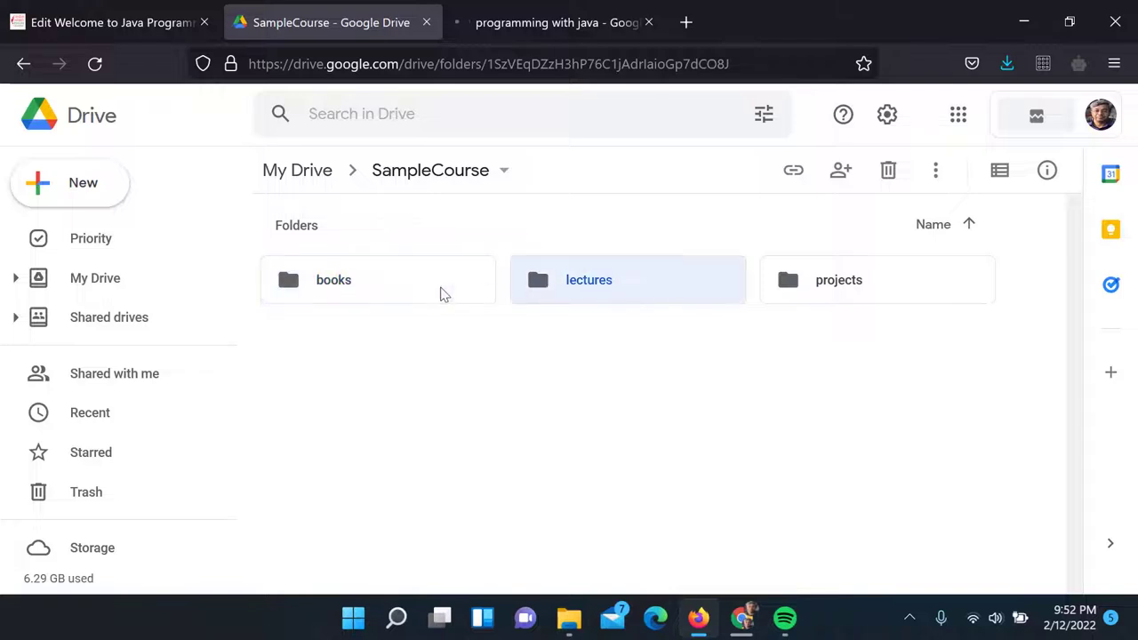
{"action": "left_click", "coordinate": [382, 286]}
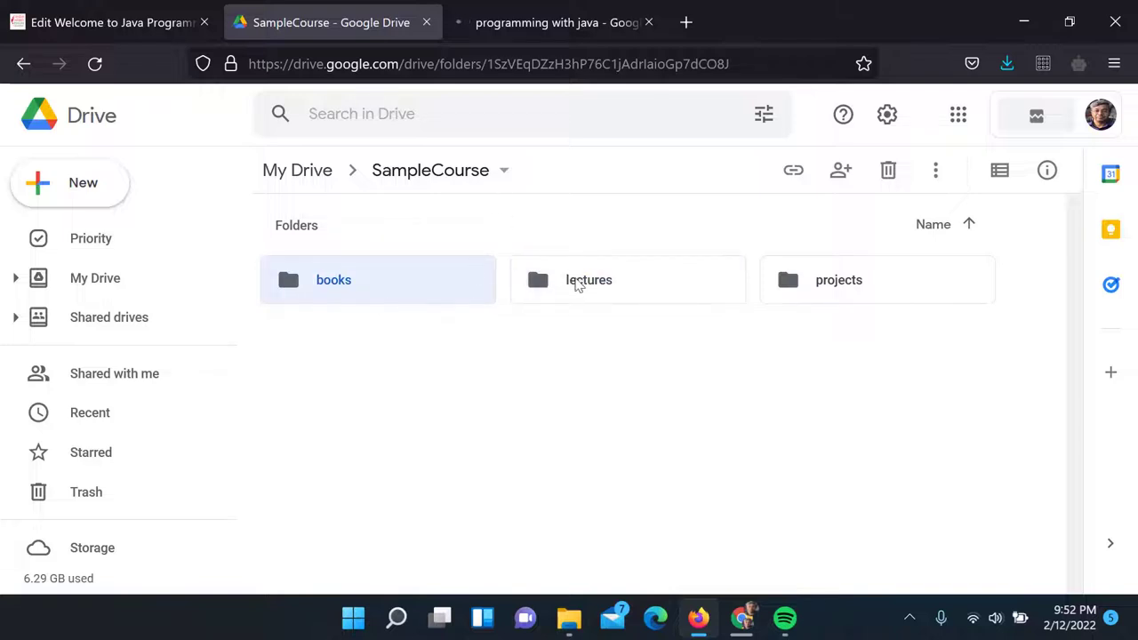
{"action": "left_click", "coordinate": [574, 284]}
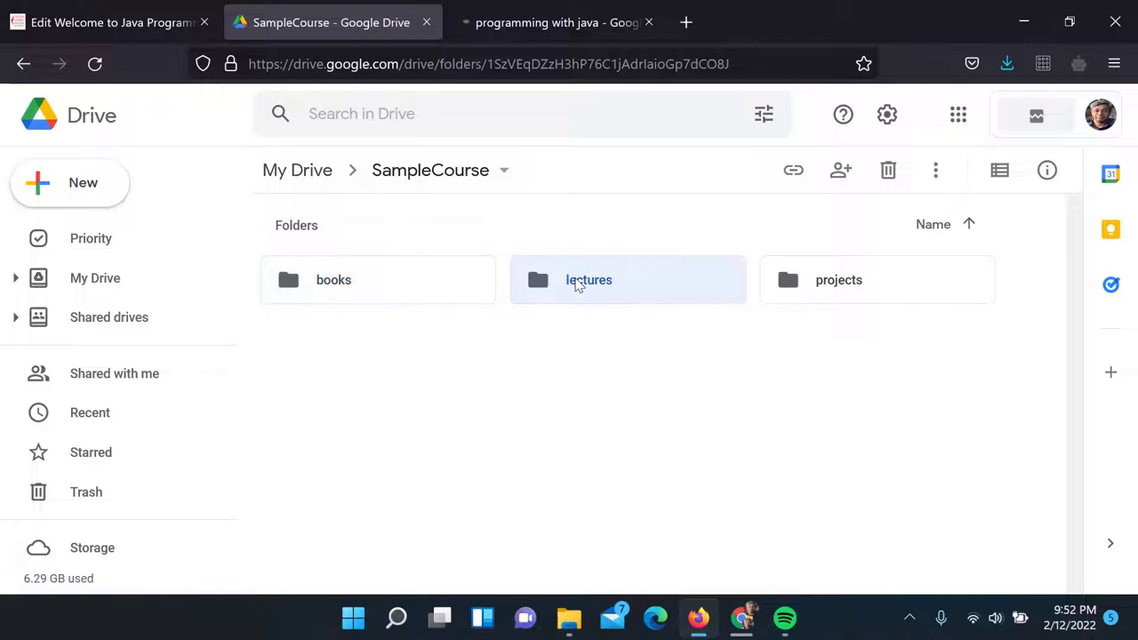
{"action": "left_click", "coordinate": [830, 290]}
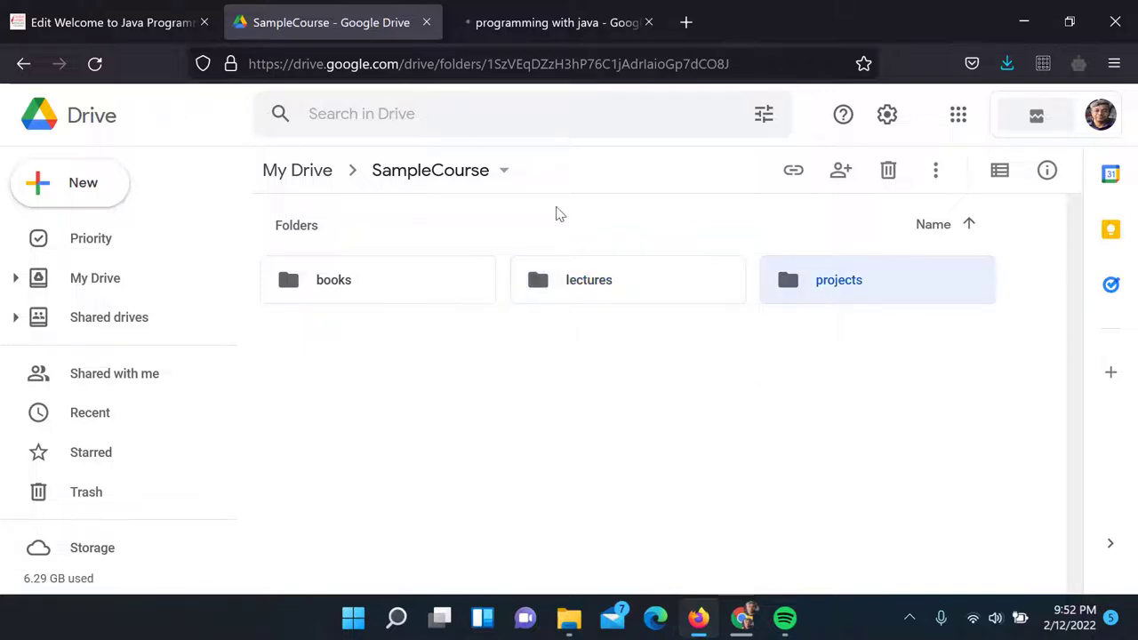
Reload the ULAB address in the other tab, then go back to the Moodle section edit page
{"action": "left_click", "coordinate": [480, 23]}
{"action": "left_click", "coordinate": [425, 64]}
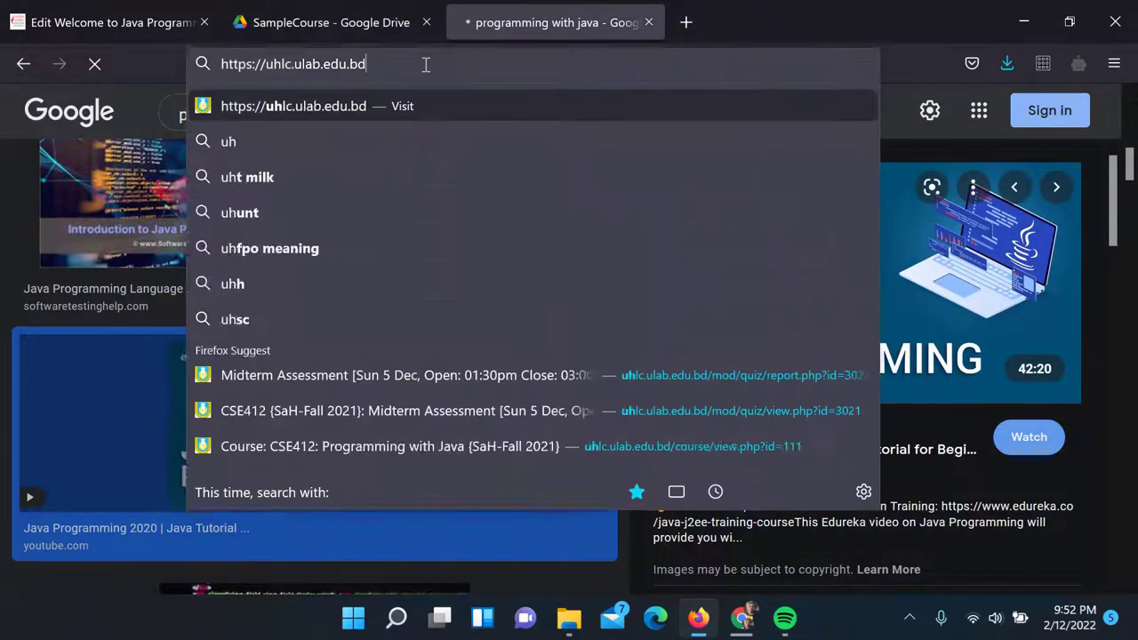
{"action": "key", "text": "Return"}
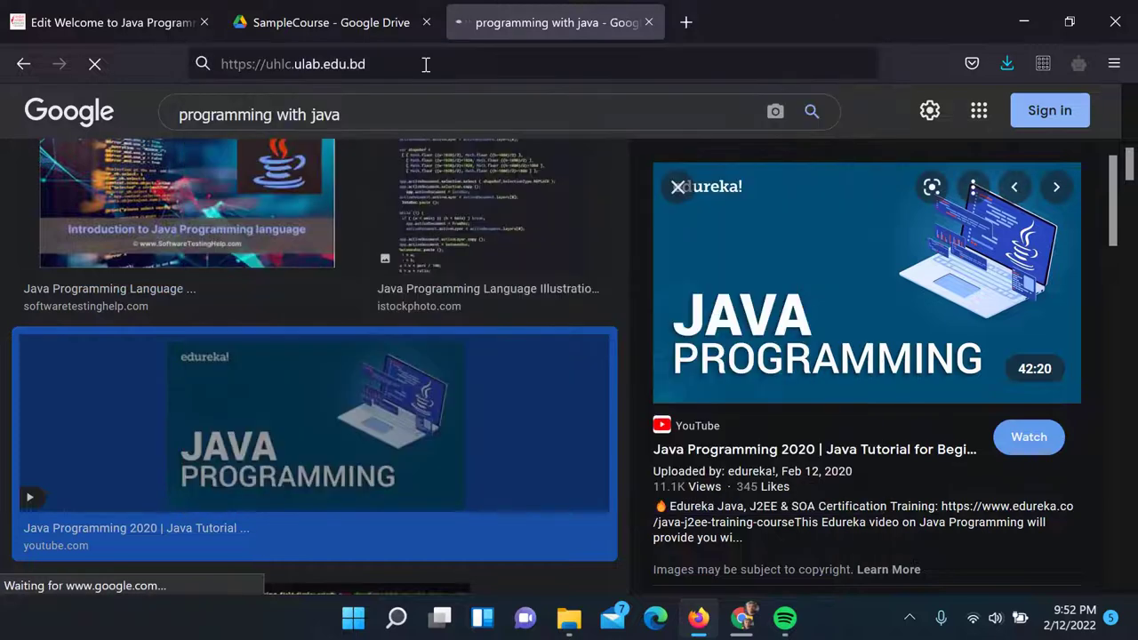
{"action": "left_click", "coordinate": [330, 23]}
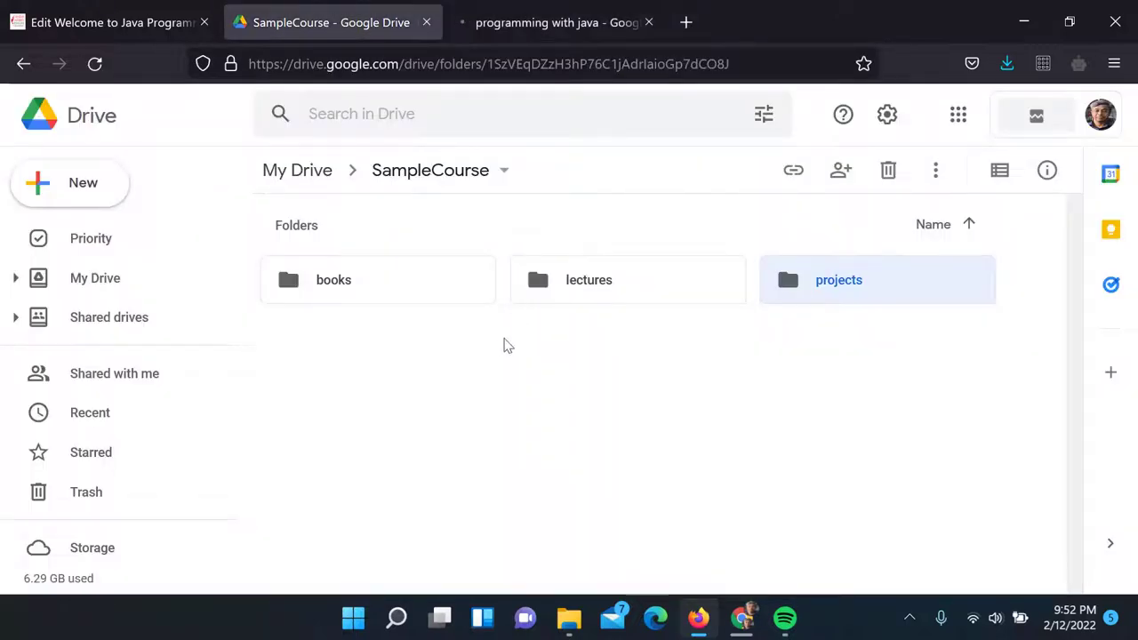
{"action": "left_click", "coordinate": [127, 20]}
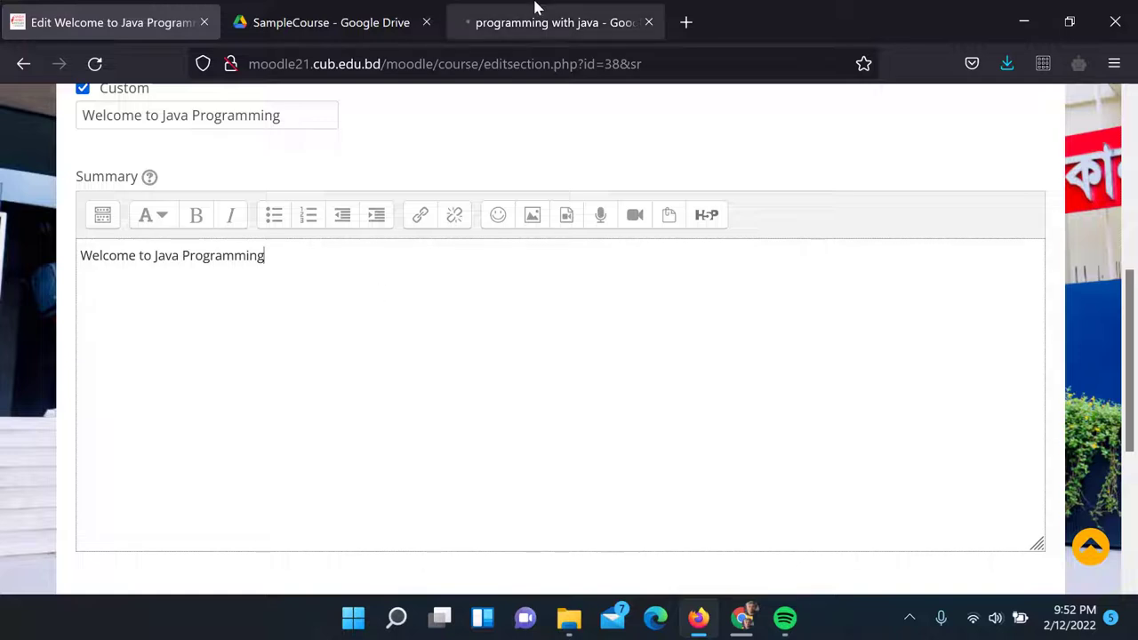
Save the Welcome to Java Programming section unchanged and open the Add an activity or resource chooser
{"action": "left_click", "coordinate": [103, 217]}
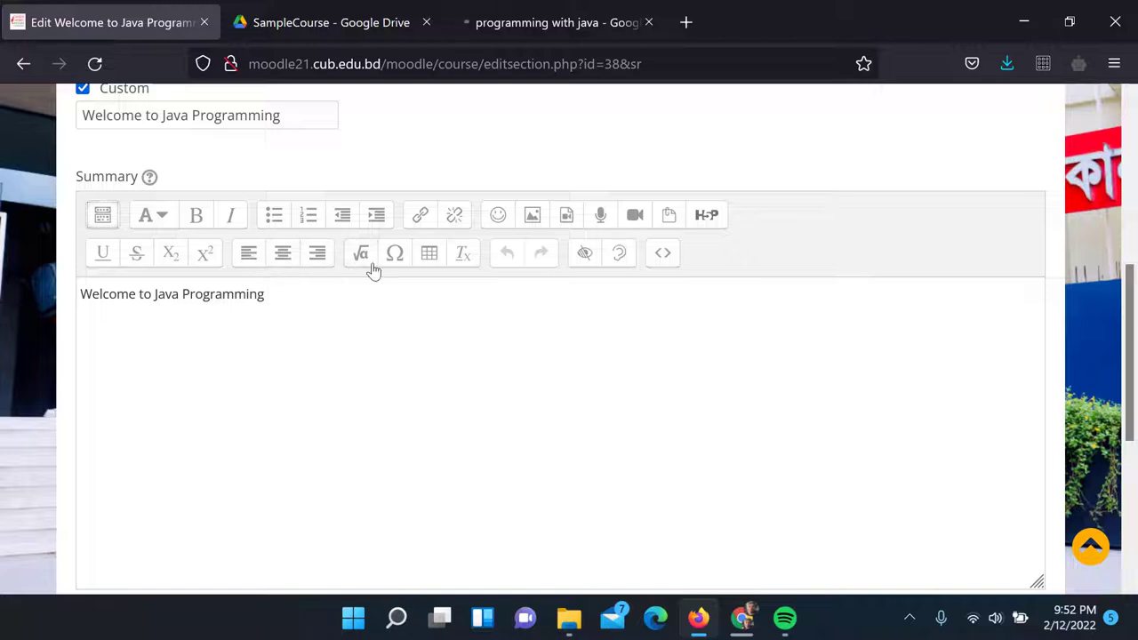
{"action": "left_click", "coordinate": [318, 330]}
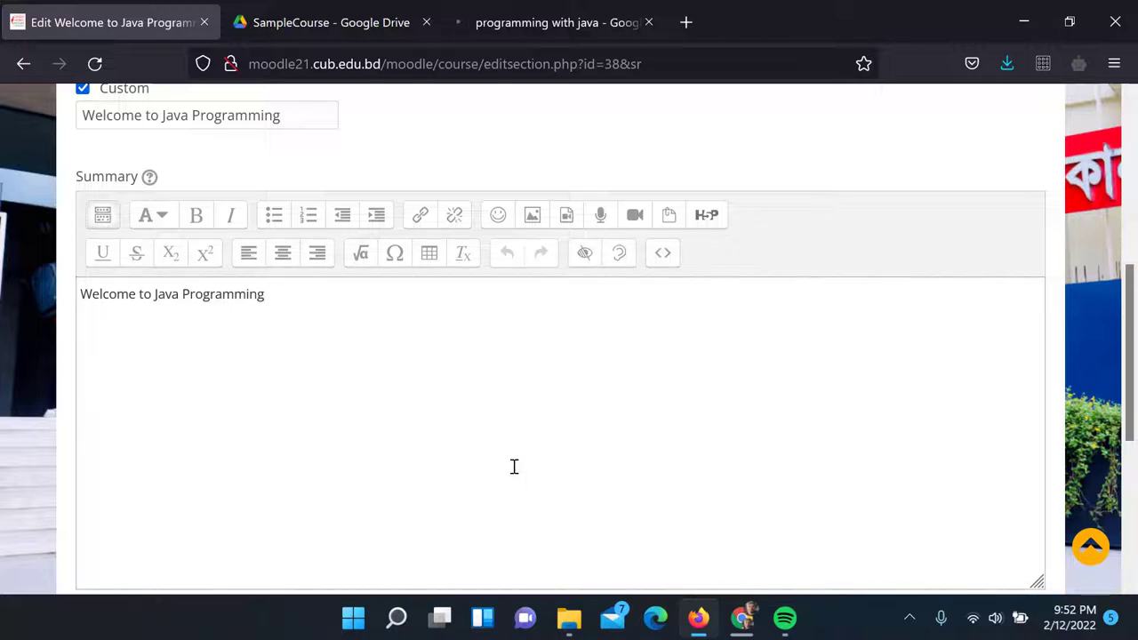
{"action": "scroll", "coordinate": [509, 442], "scroll_direction": "down", "scroll_amount": 4}
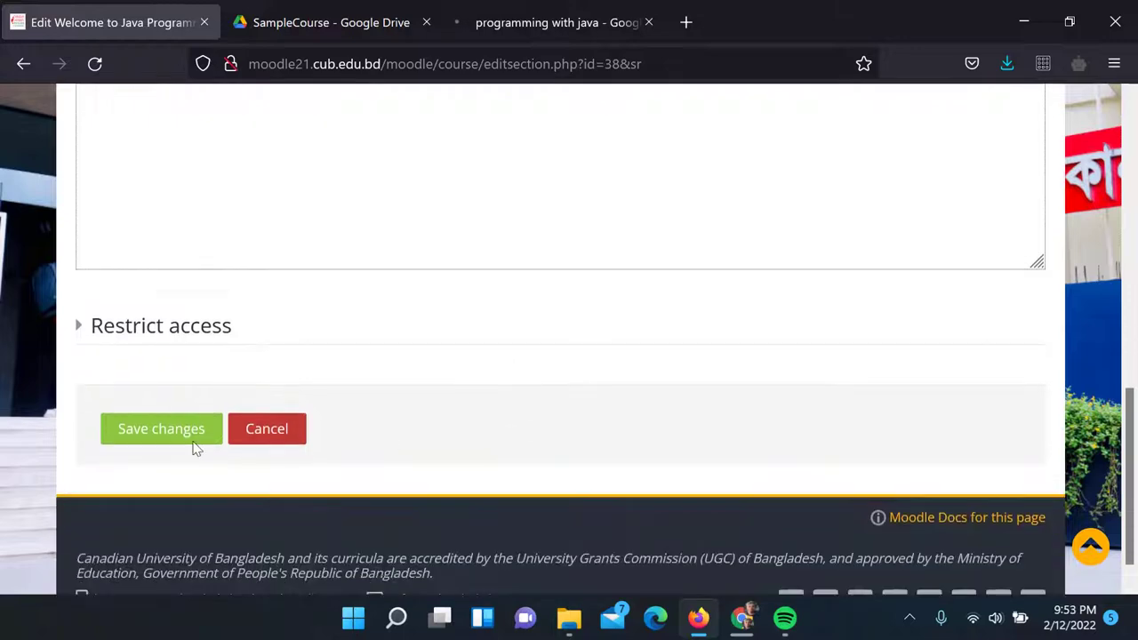
{"action": "left_click", "coordinate": [178, 430]}
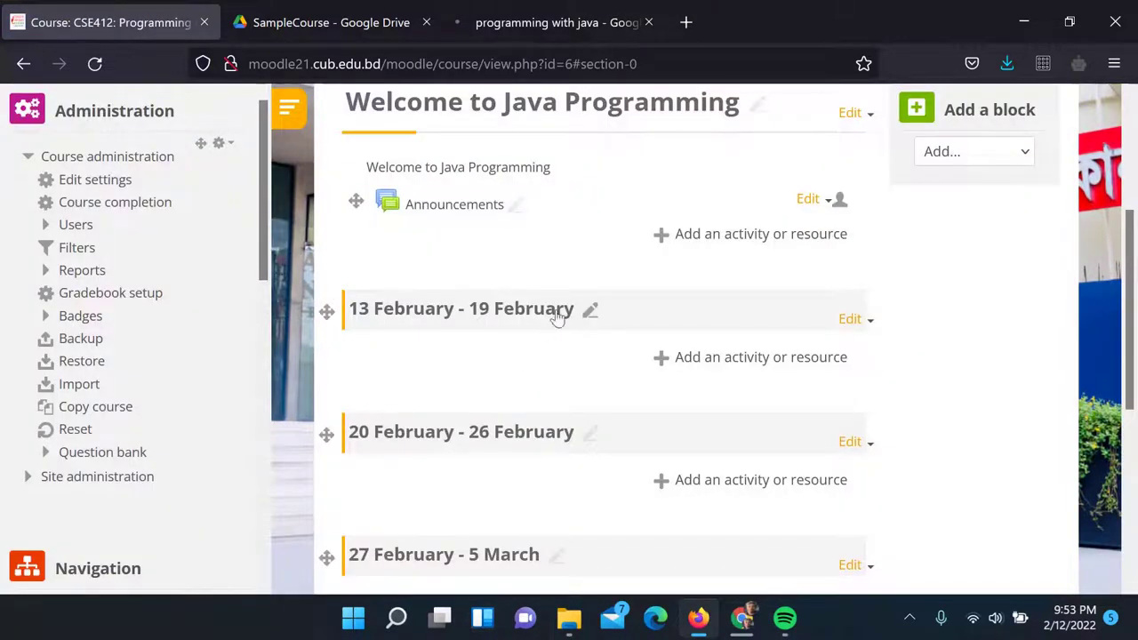
{"action": "left_click", "coordinate": [712, 235]}
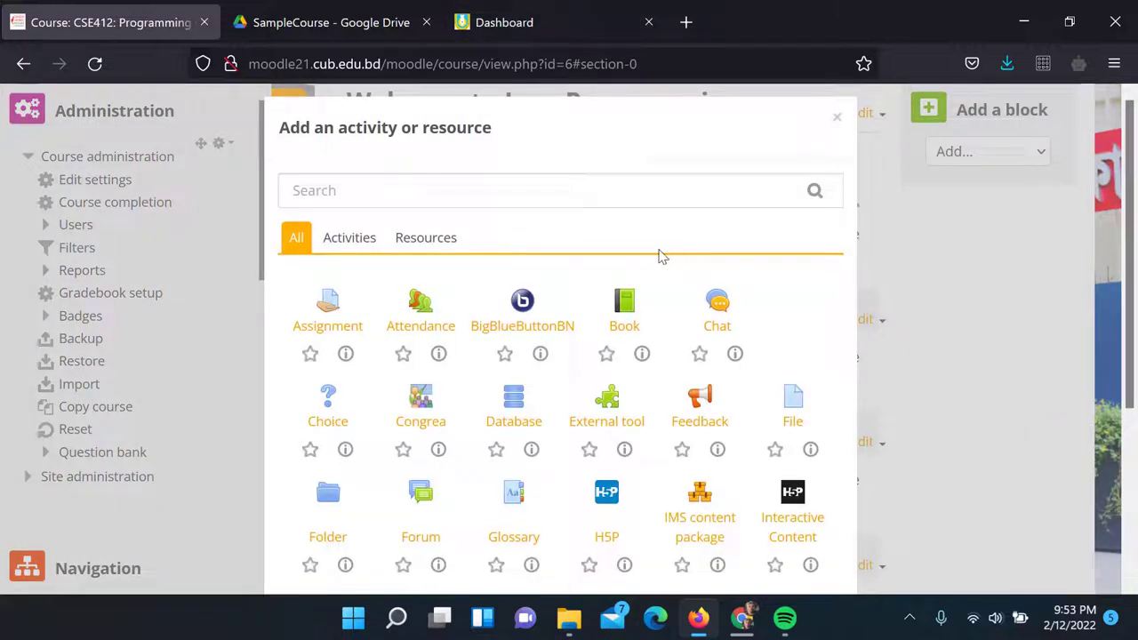
Close the activity chooser and reopen the Welcome to Java Programming section for editing
{"action": "left_click", "coordinate": [836, 118]}
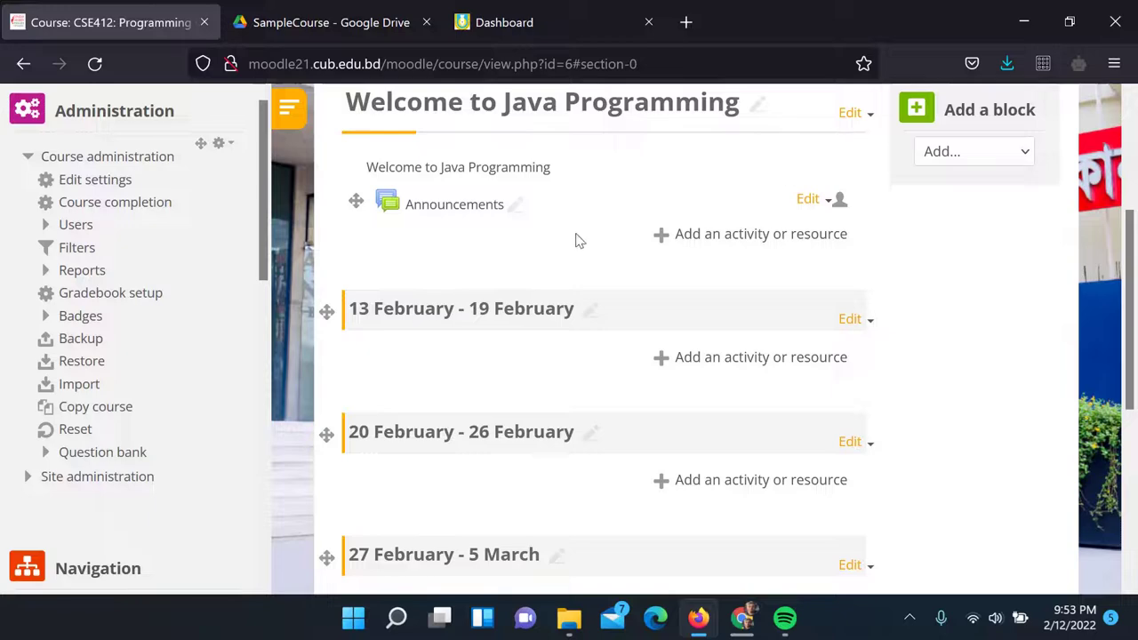
{"action": "left_click", "coordinate": [855, 114]}
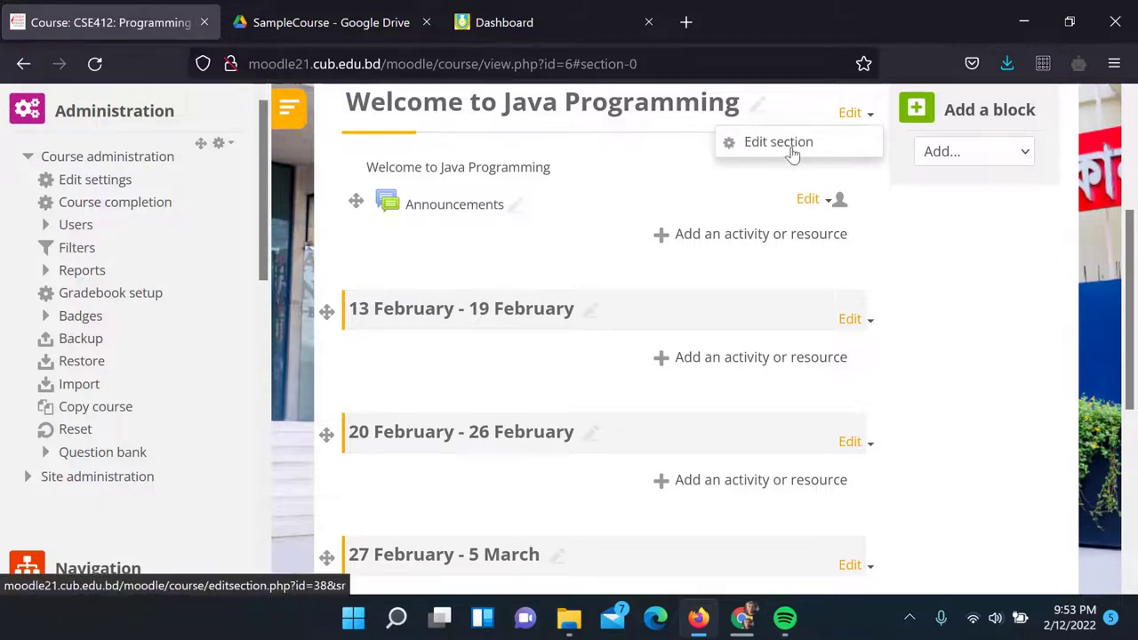
{"action": "left_click", "coordinate": [784, 155]}
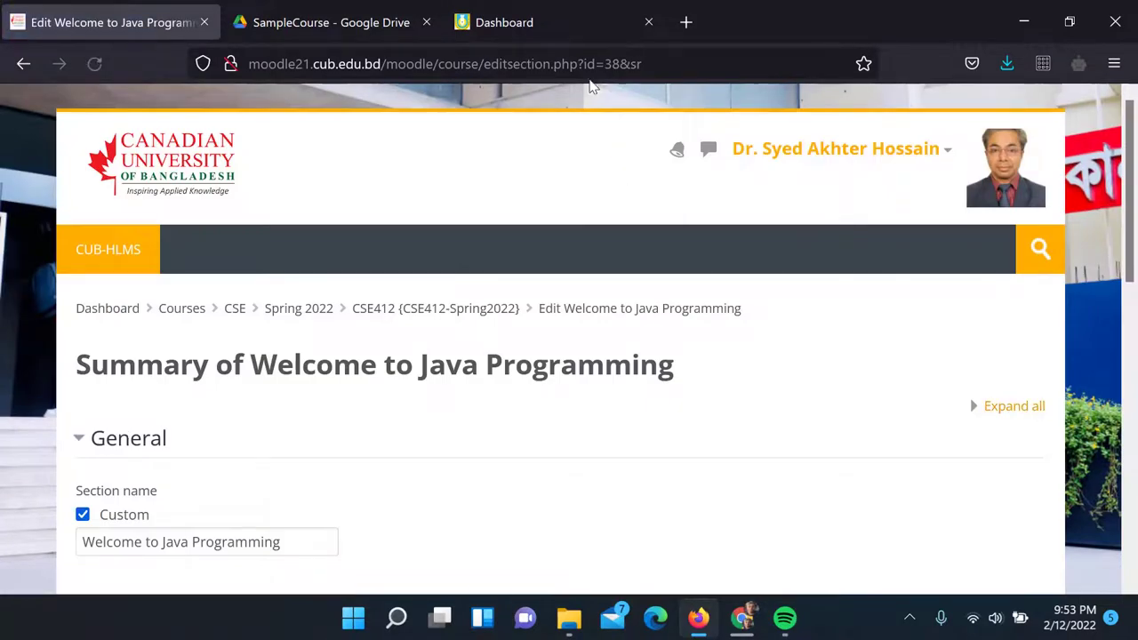
On the ULAB UHLC dashboard, open the CSE412: Programming with Java course
{"action": "left_click", "coordinate": [533, 23]}
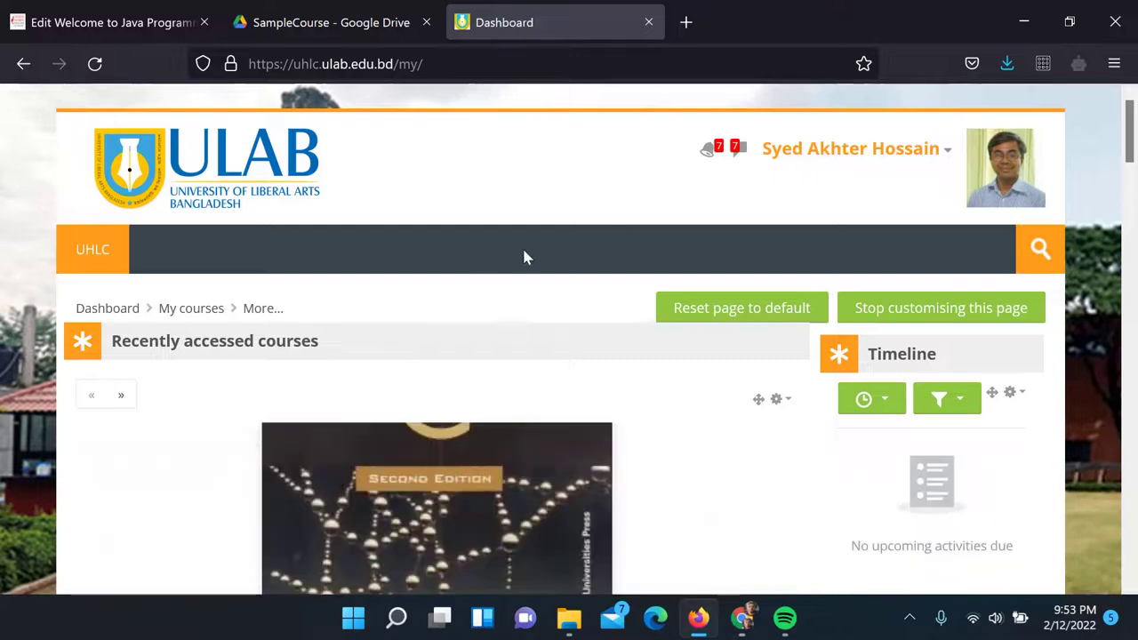
{"action": "scroll", "coordinate": [526, 256], "scroll_direction": "down", "scroll_amount": 5}
{"action": "scroll", "coordinate": [525, 257], "scroll_direction": "down", "scroll_amount": 3}
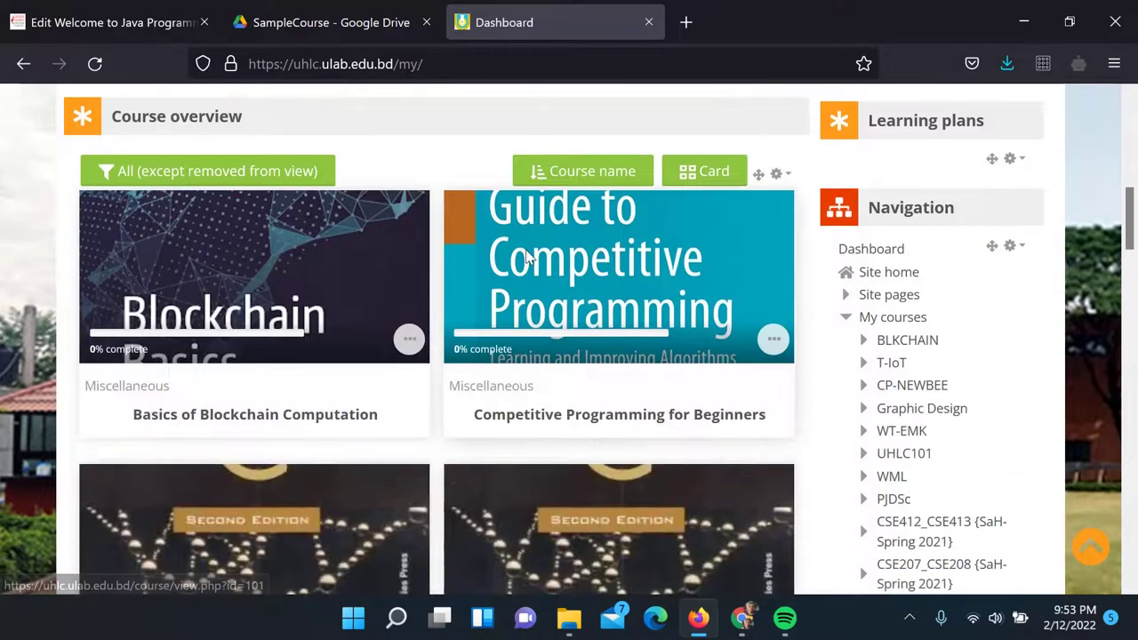
{"action": "scroll", "coordinate": [526, 257], "scroll_direction": "down", "scroll_amount": 4}
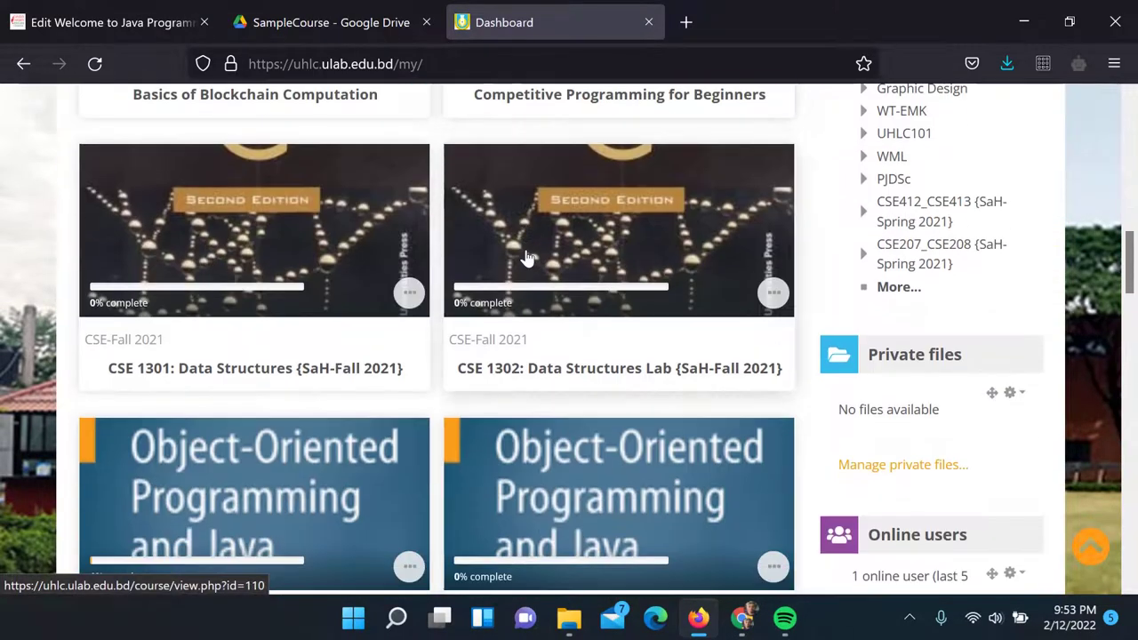
{"action": "scroll", "coordinate": [526, 257], "scroll_direction": "down", "scroll_amount": 4}
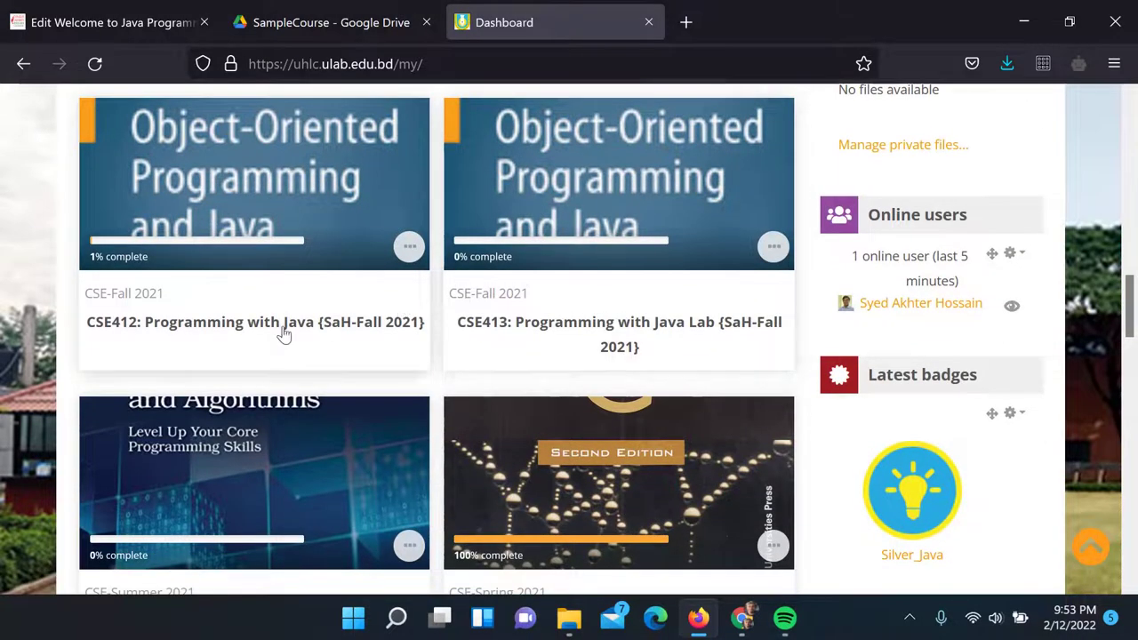
{"action": "left_click", "coordinate": [282, 332]}
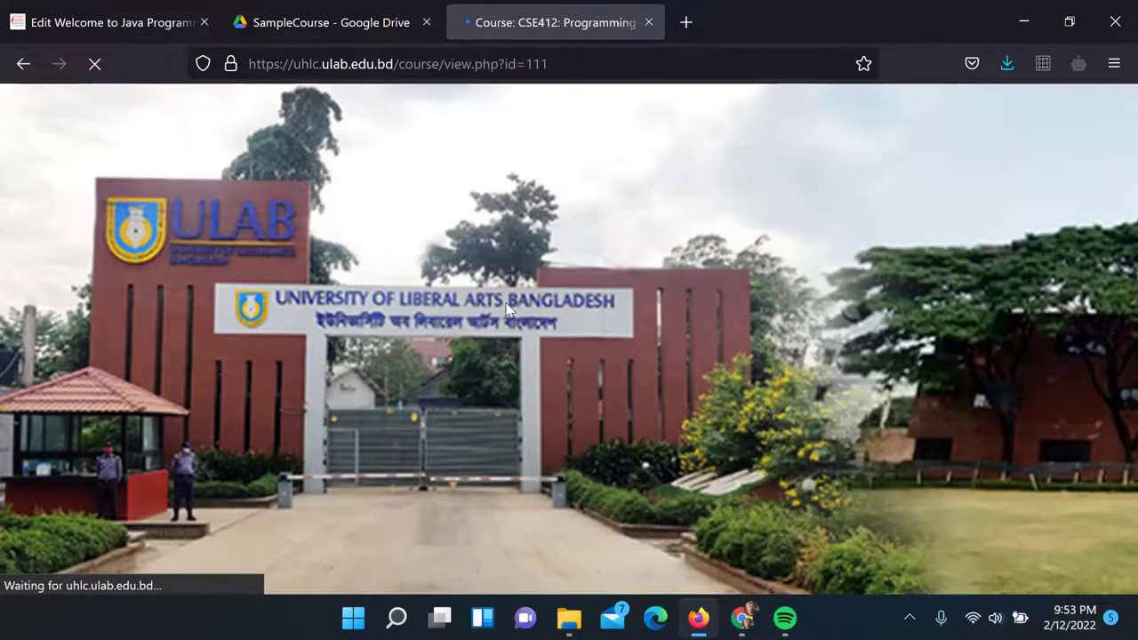
Open the Edit section form for the ULAB 'Welcome to Programming with java' section
{"action": "scroll", "coordinate": [582, 307], "scroll_direction": "down", "scroll_amount": 3}
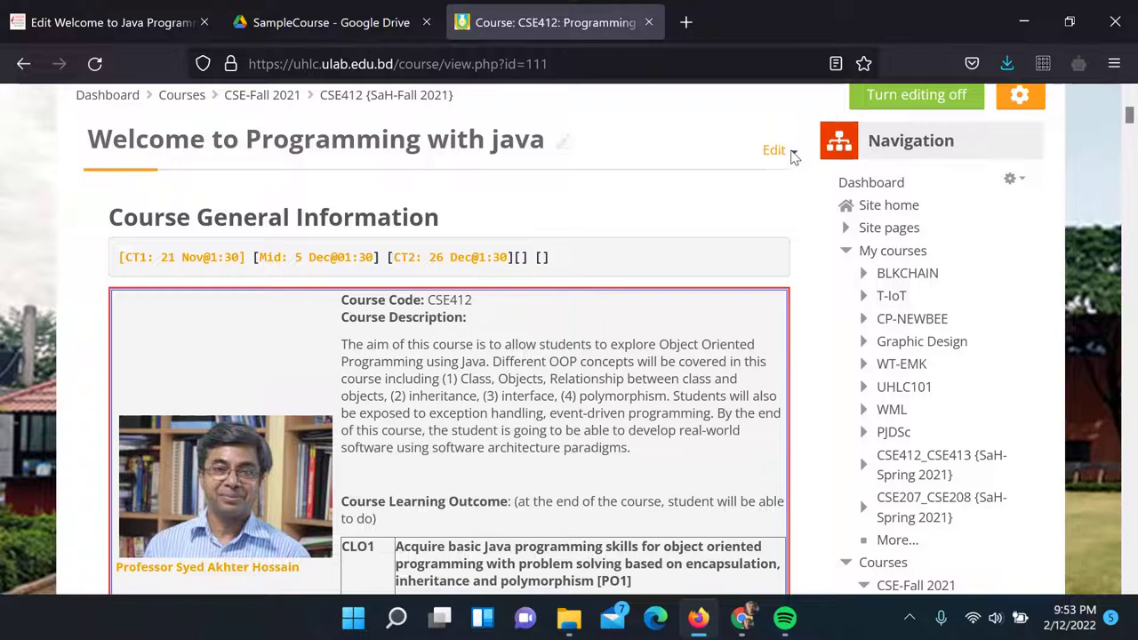
{"action": "left_click", "coordinate": [791, 153]}
{"action": "left_click", "coordinate": [718, 185]}
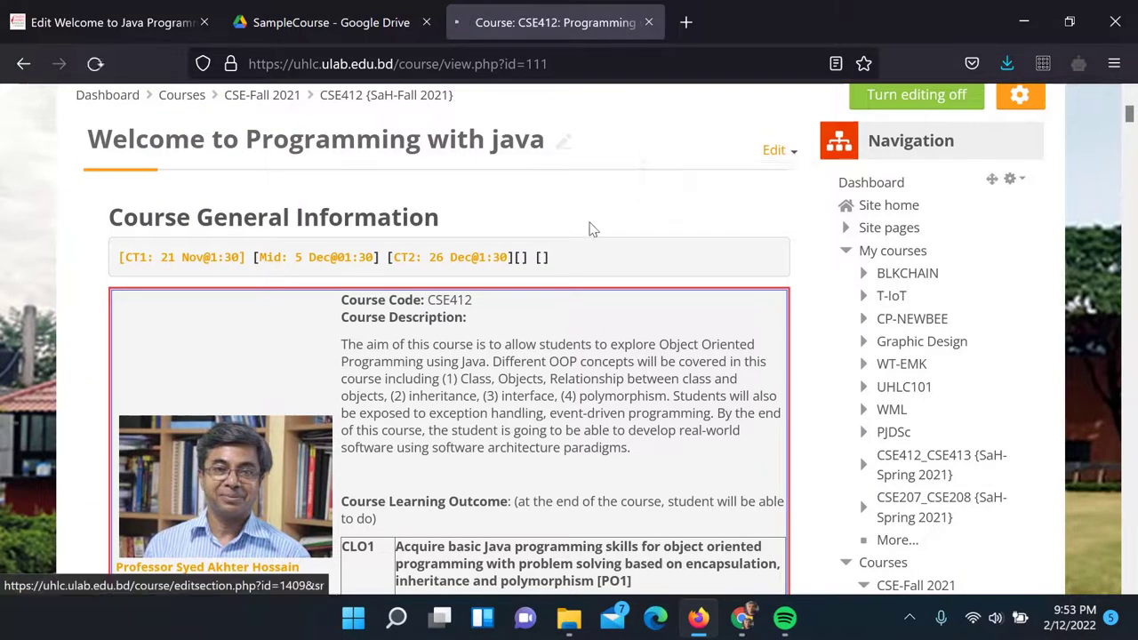
{"action": "scroll", "coordinate": [589, 229], "scroll_direction": "down", "scroll_amount": 4}
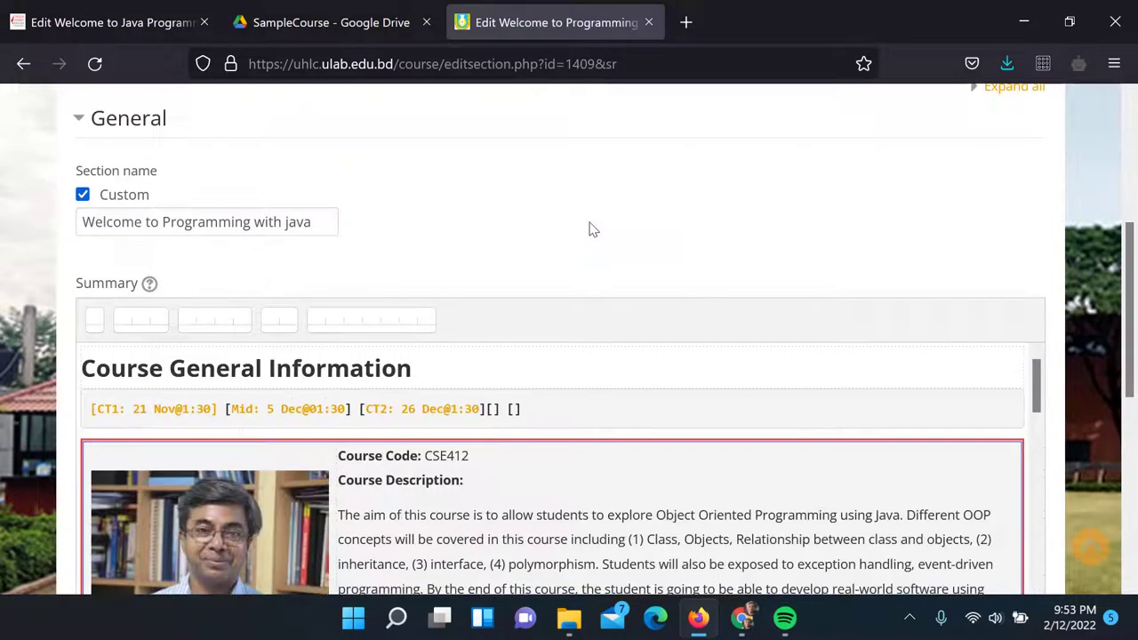
{"action": "scroll", "coordinate": [605, 232], "scroll_direction": "down", "scroll_amount": 3}
{"action": "scroll", "coordinate": [576, 246], "scroll_direction": "up", "scroll_amount": 2}
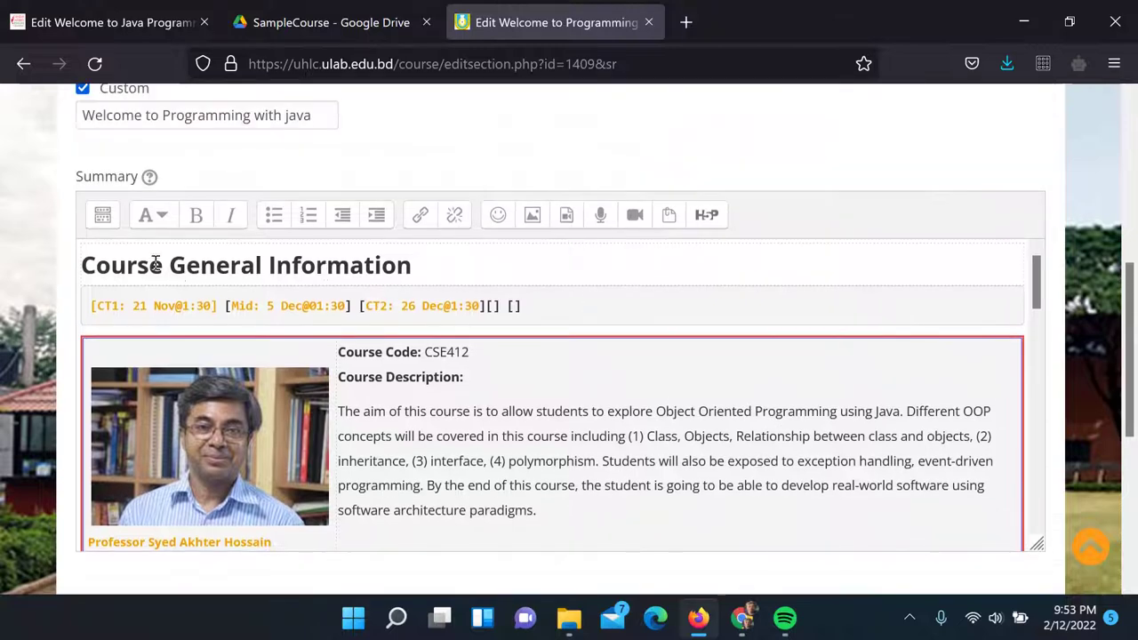
Show the section summary as HTML source and select all of the code
{"action": "left_click", "coordinate": [575, 503]}
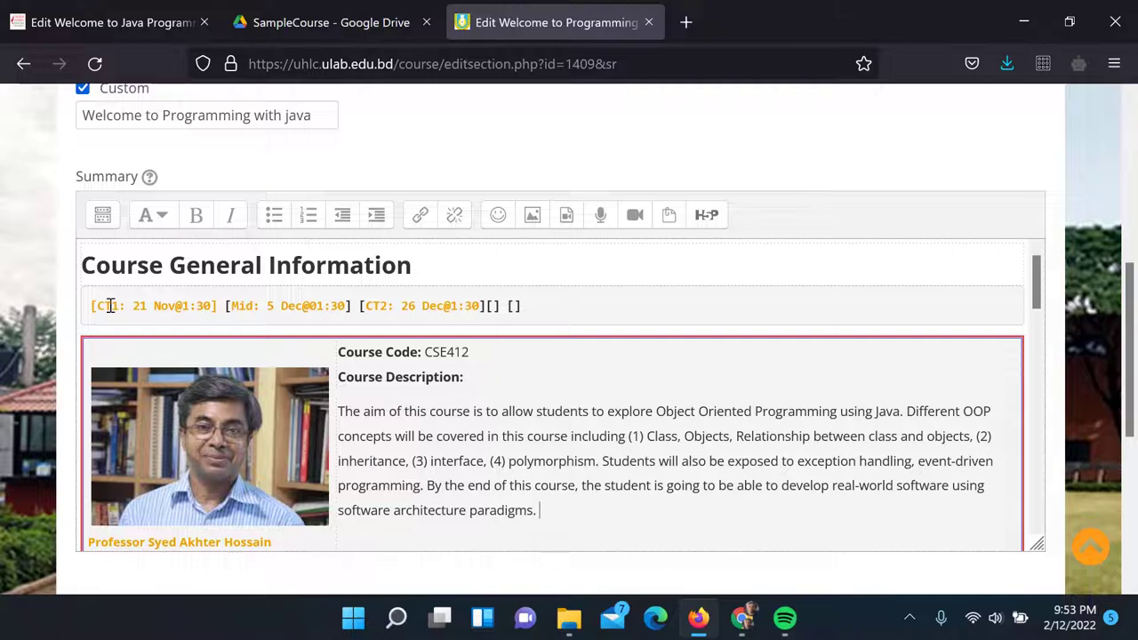
{"action": "left_click", "coordinate": [102, 215]}
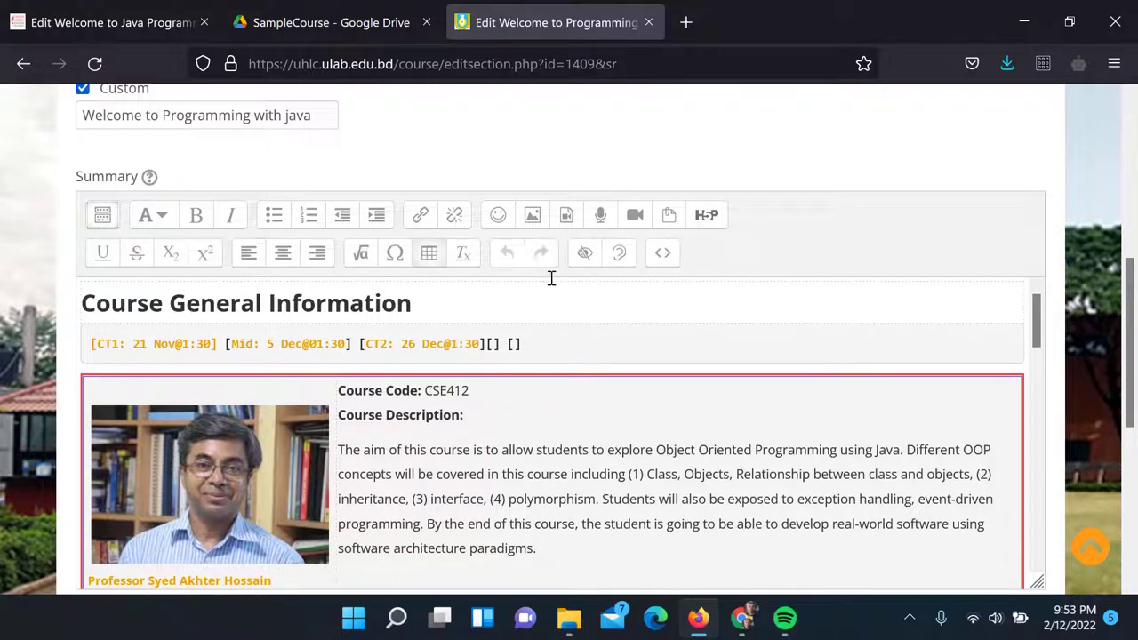
{"action": "left_click", "coordinate": [663, 255]}
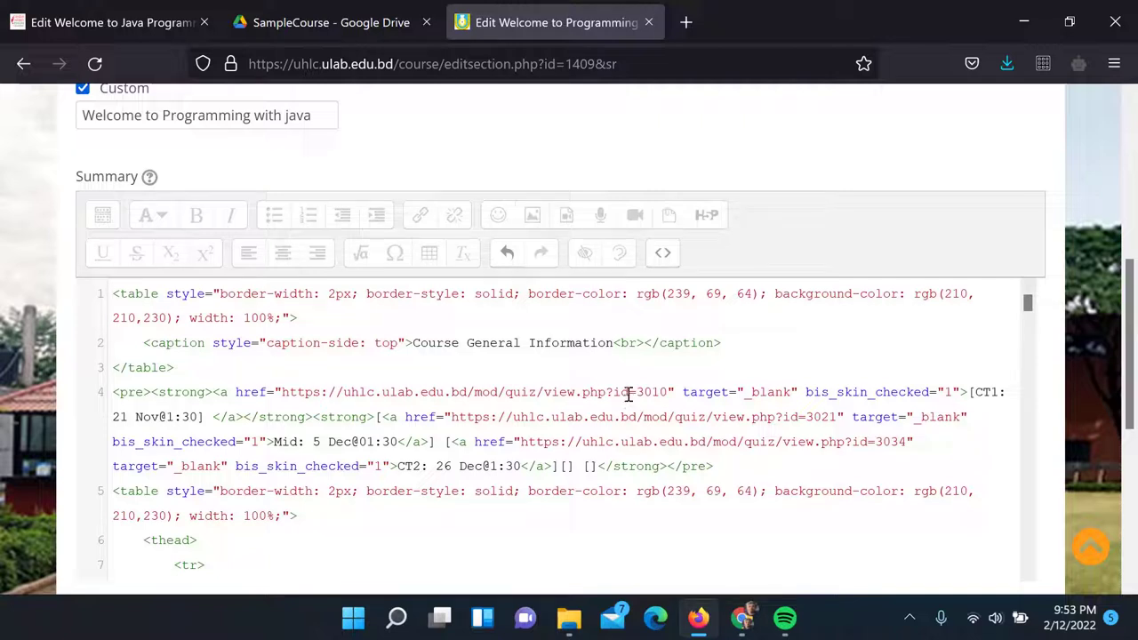
{"action": "key", "text": "ctrl+a"}
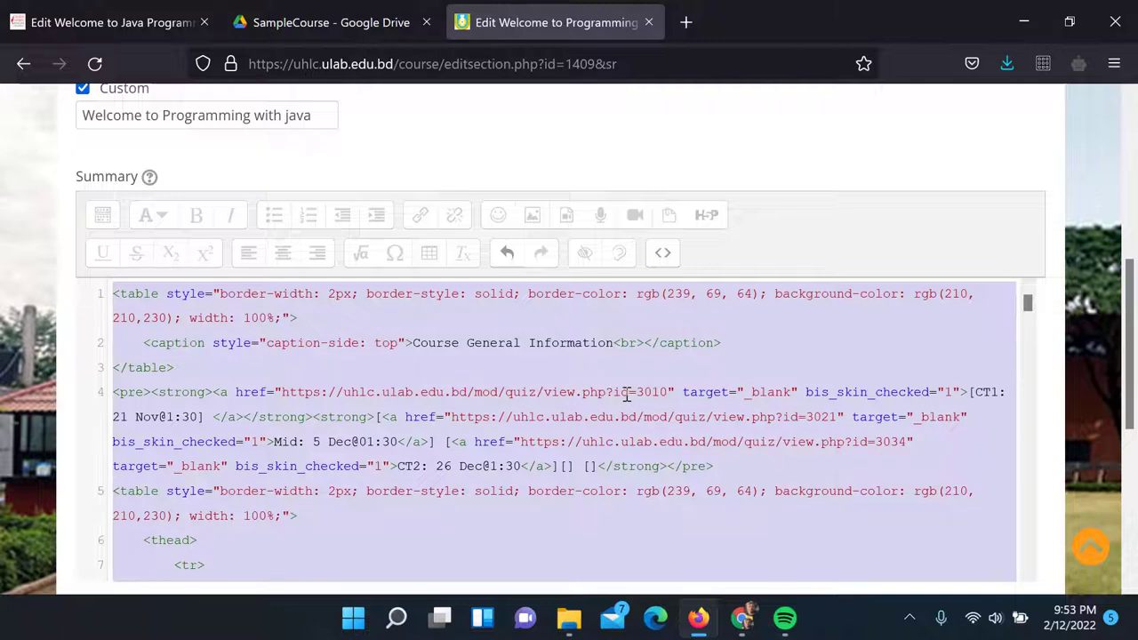
Back in CUB-HLMS, replace the summary's HTML source with the copied ULAB Course General Information HTML
{"action": "left_click", "coordinate": [82, 25]}
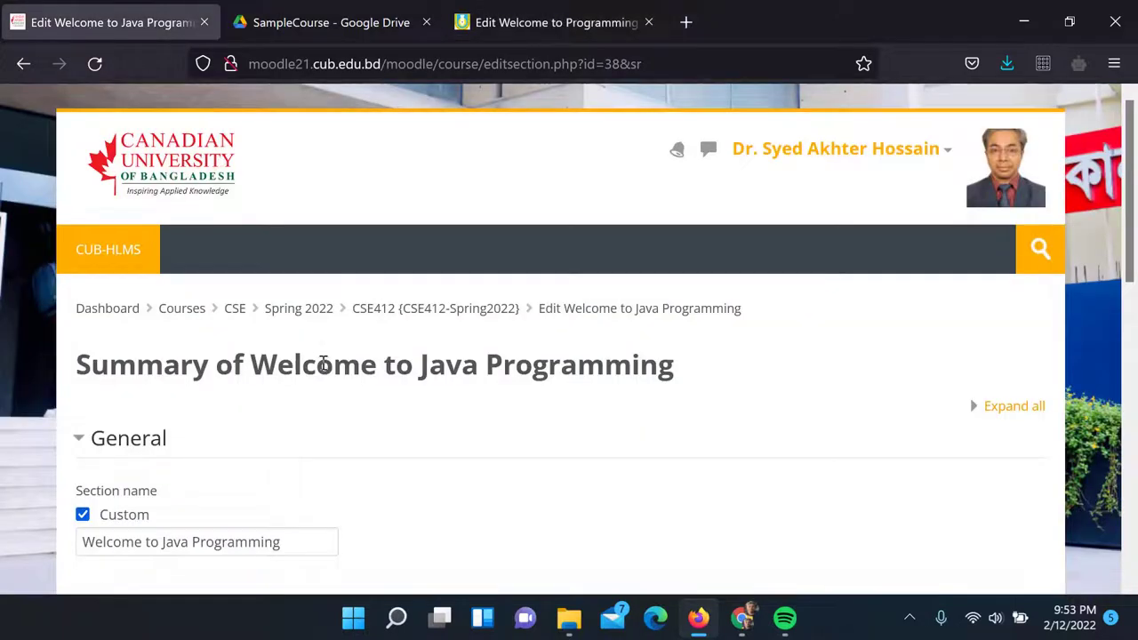
{"action": "scroll", "coordinate": [346, 390], "scroll_direction": "down", "scroll_amount": 2}
{"action": "scroll", "coordinate": [346, 390], "scroll_direction": "down", "scroll_amount": 4}
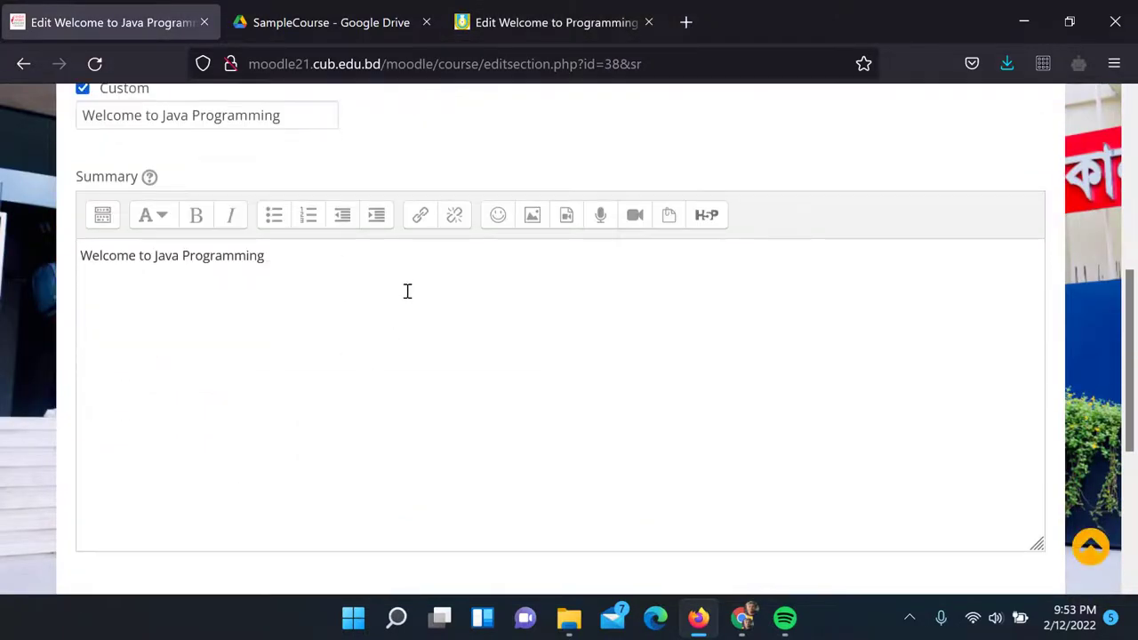
{"action": "left_click", "coordinate": [103, 216]}
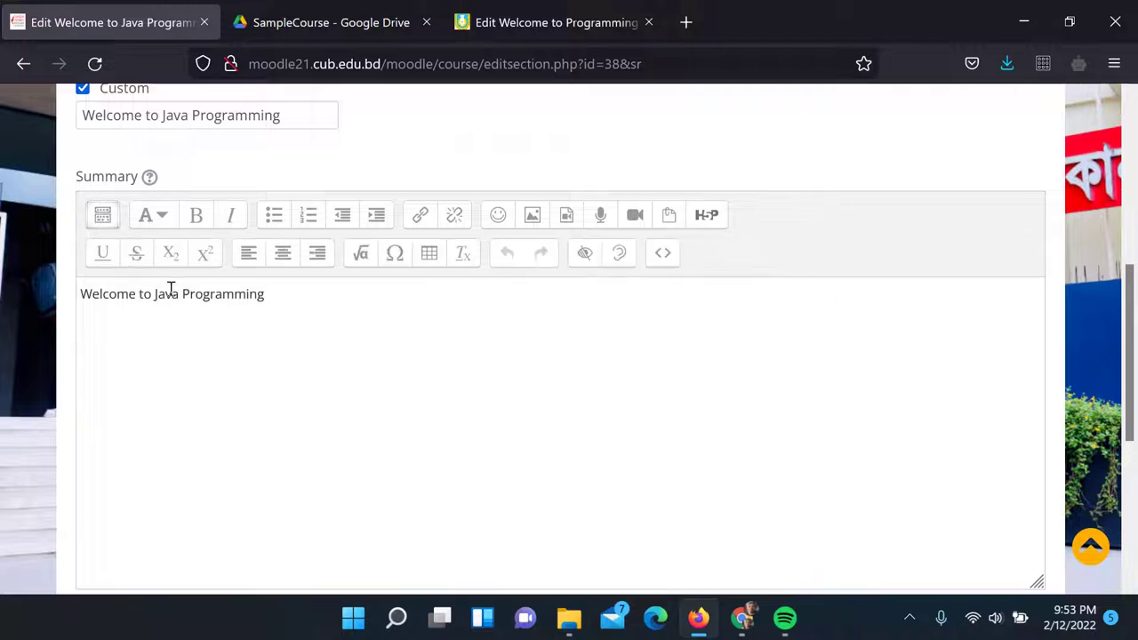
{"action": "left_click", "coordinate": [662, 252]}
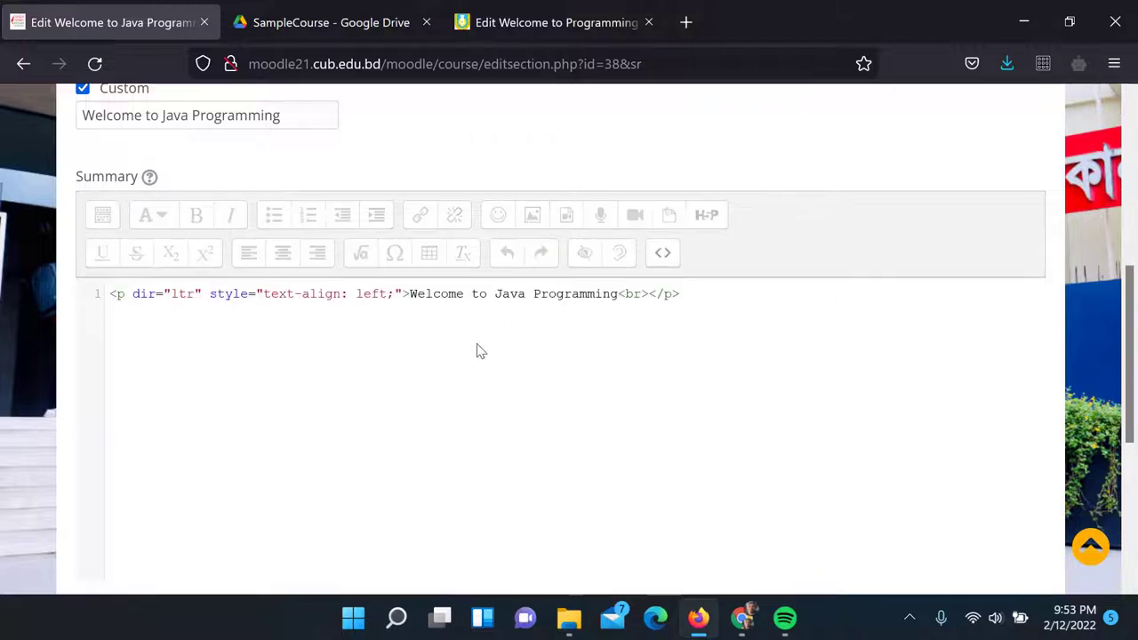
{"action": "key", "text": "ctrl+a"}
{"action": "key", "text": "ctrl+v"}
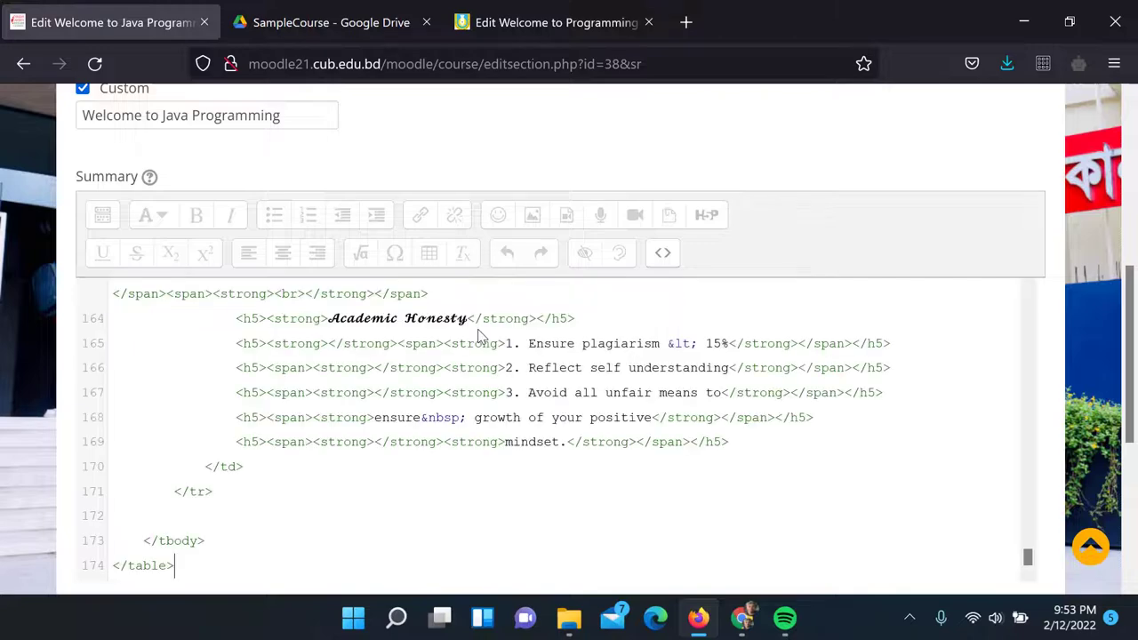
Return the editor to formatted view and save the new section summary
{"action": "left_click", "coordinate": [658, 258]}
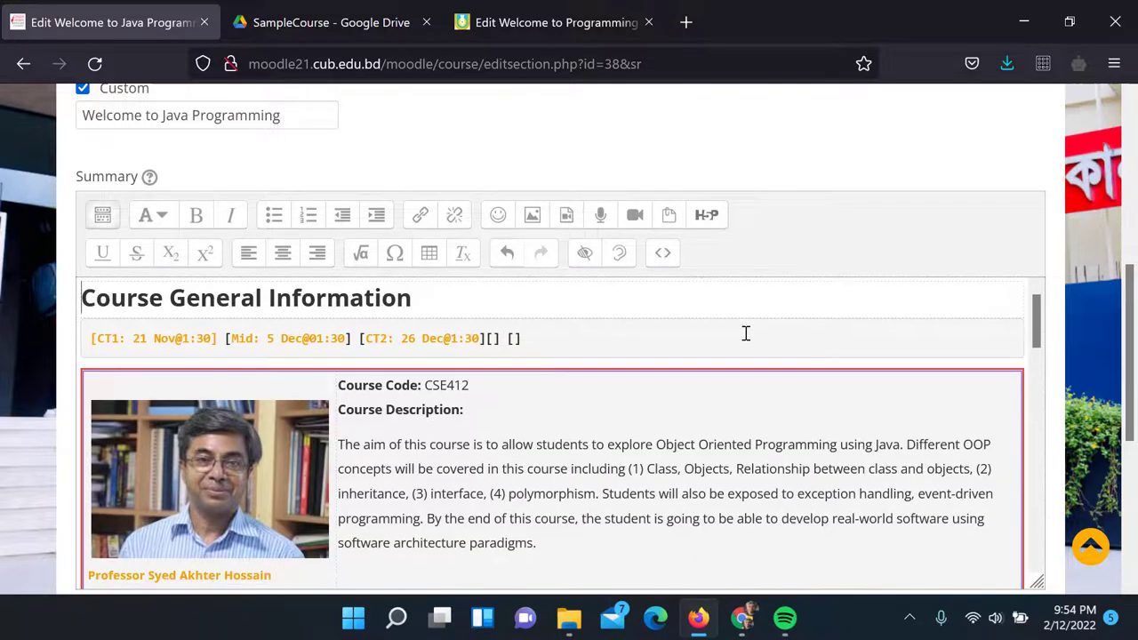
{"action": "scroll", "coordinate": [745, 334], "scroll_direction": "down", "scroll_amount": 5}
{"action": "scroll", "coordinate": [745, 333], "scroll_direction": "down", "scroll_amount": 10}
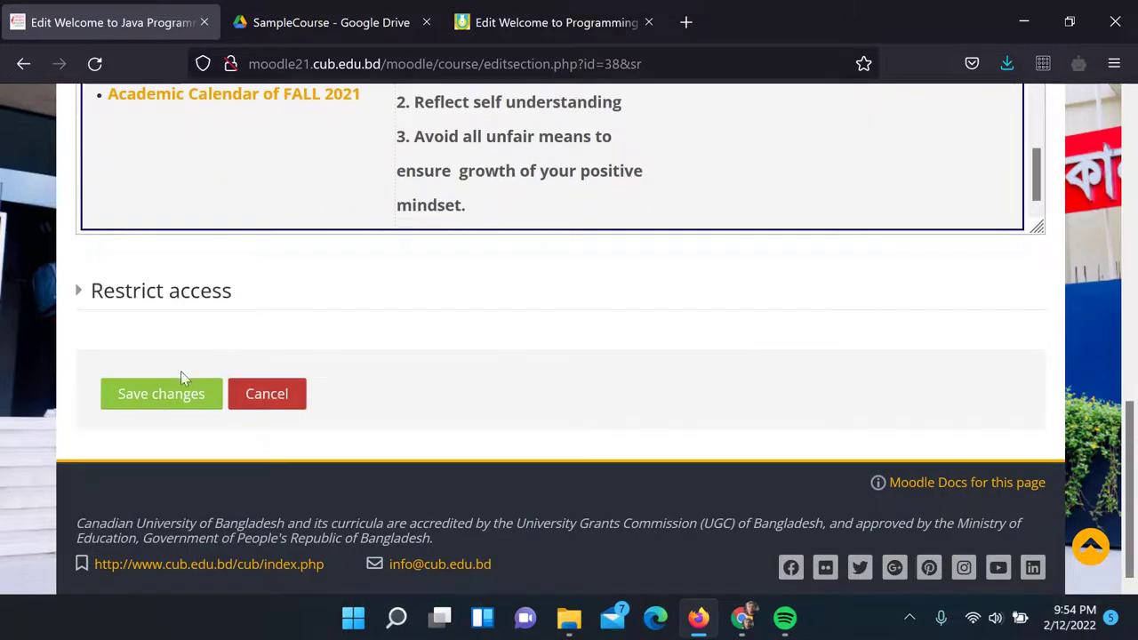
{"action": "left_click", "coordinate": [162, 405]}
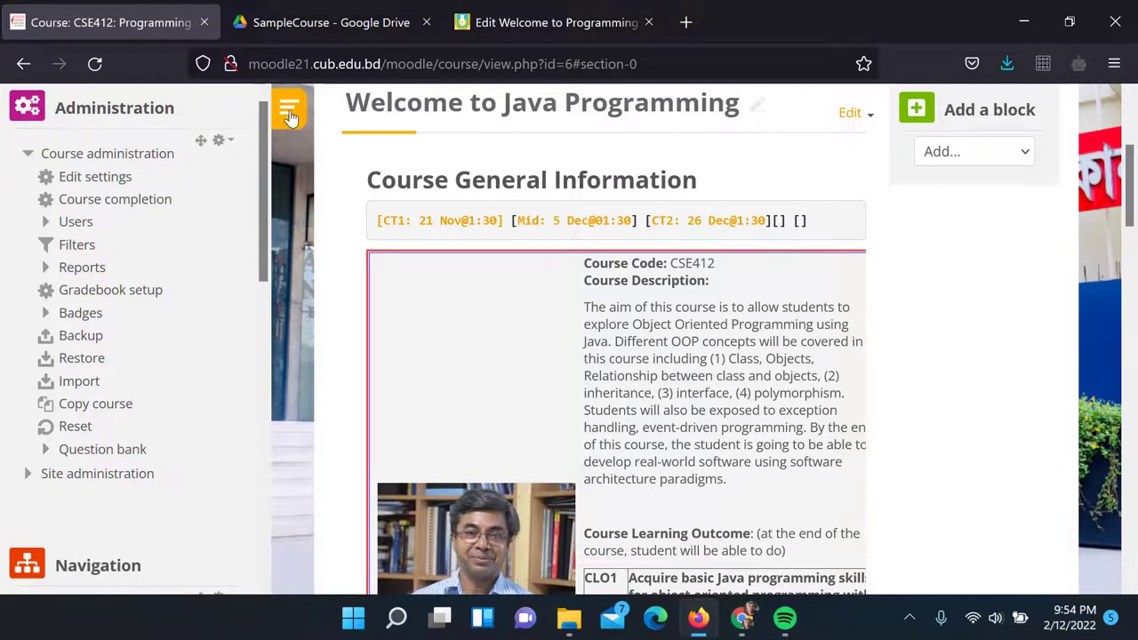
Widen the course content and open the Welcome to Java Programming section's Edit menu
{"action": "left_click", "coordinate": [288, 108]}
{"action": "scroll", "coordinate": [536, 245], "scroll_direction": "down", "scroll_amount": 9}
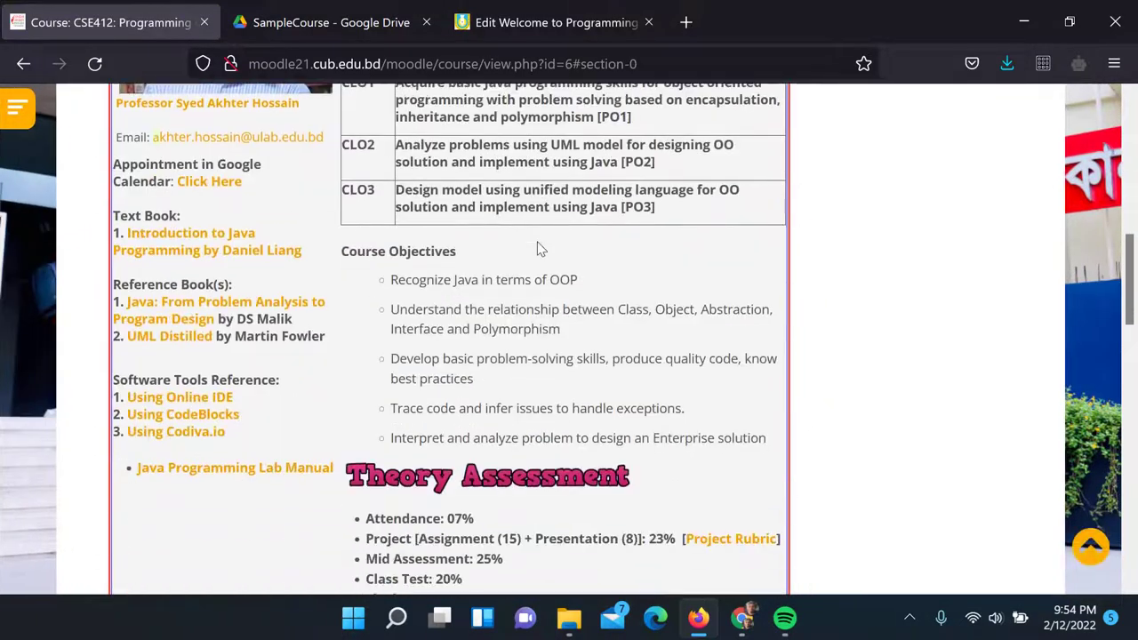
{"action": "scroll", "coordinate": [536, 244], "scroll_direction": "down", "scroll_amount": 2}
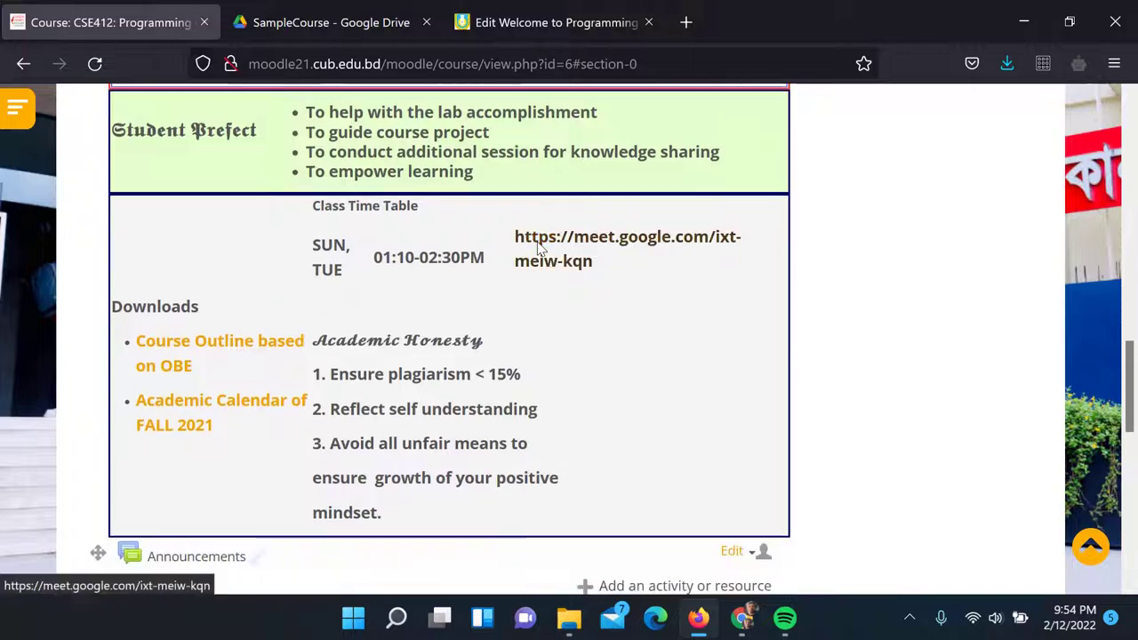
{"action": "scroll", "coordinate": [538, 247], "scroll_direction": "up", "scroll_amount": 6}
{"action": "scroll", "coordinate": [538, 249], "scroll_direction": "up", "scroll_amount": 4}
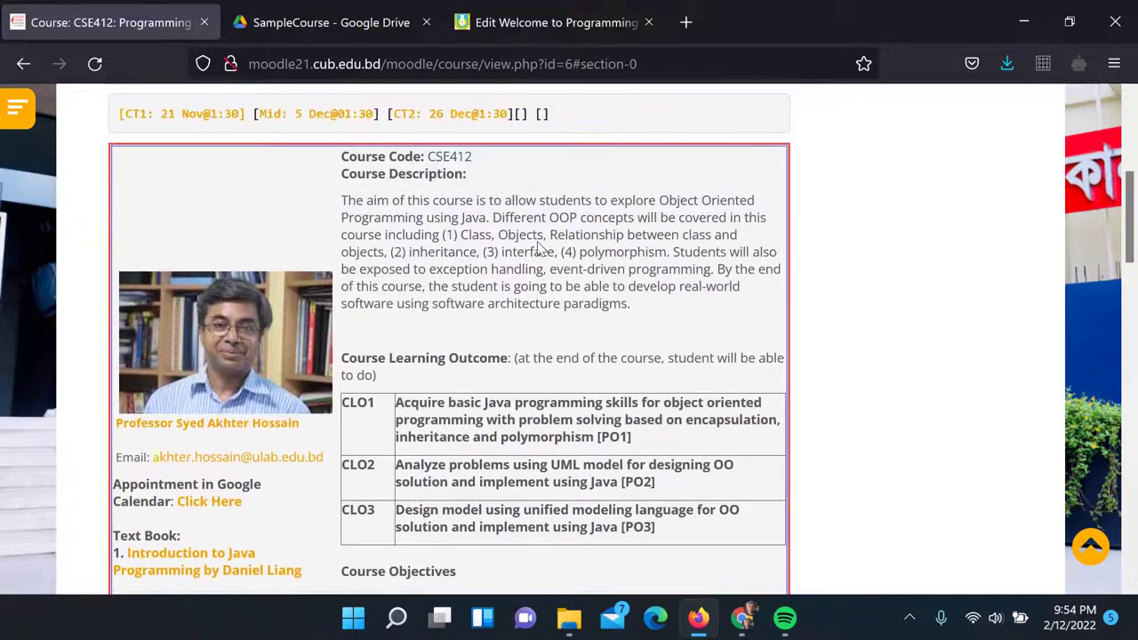
{"action": "scroll", "coordinate": [538, 249], "scroll_direction": "up", "scroll_amount": 3}
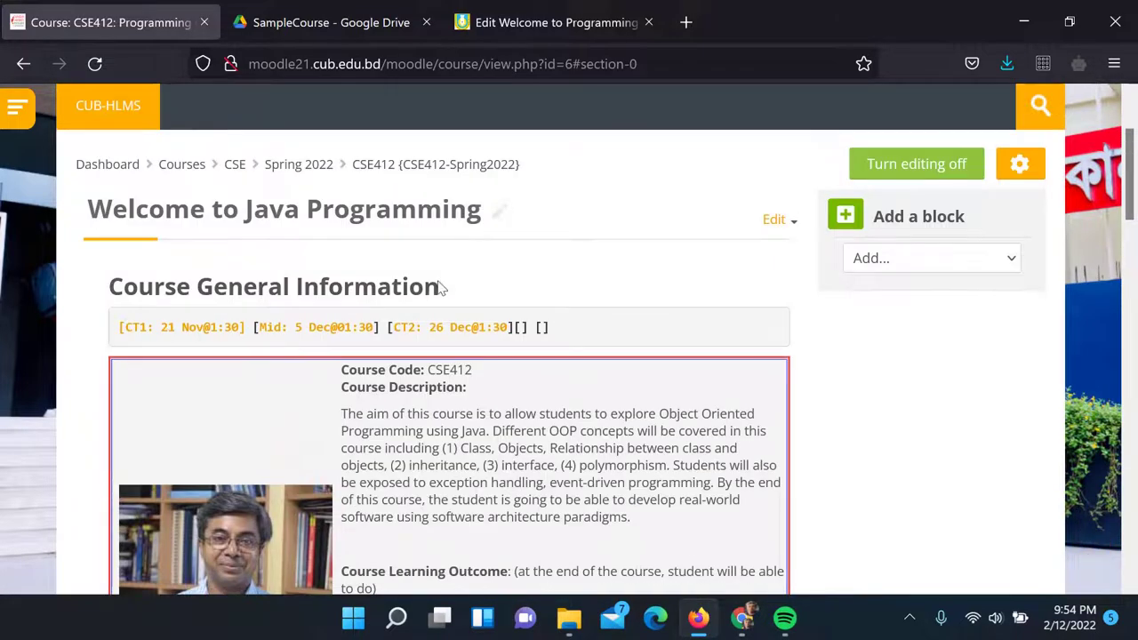
{"action": "left_click", "coordinate": [778, 220]}
{"action": "left_click", "coordinate": [727, 248]}
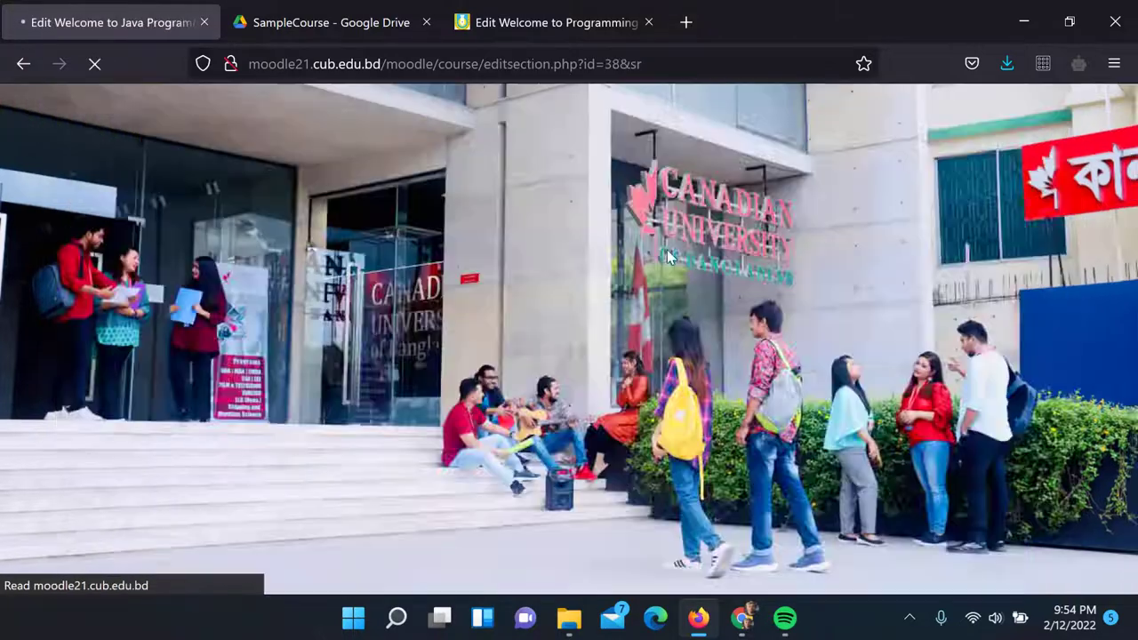
{"action": "scroll", "coordinate": [659, 243], "scroll_direction": "down", "scroll_amount": 3}
{"action": "scroll", "coordinate": [592, 272], "scroll_direction": "down", "scroll_amount": 3}
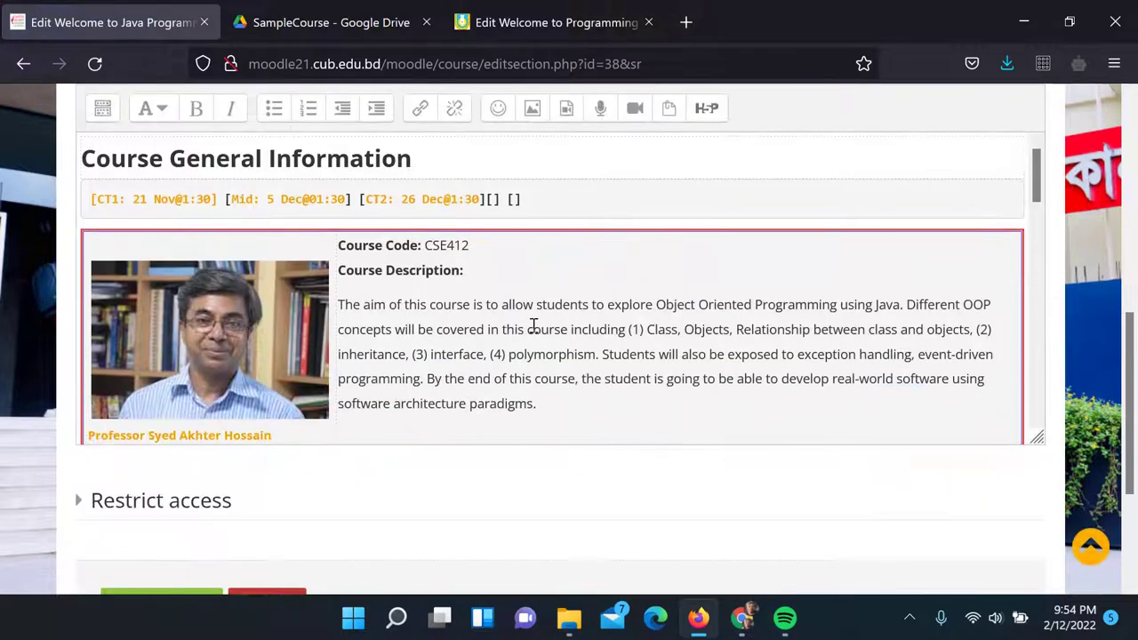
{"action": "left_click_drag", "start_coordinate": [553, 355], "coordinate": [686, 326]}
{"action": "scroll", "coordinate": [496, 355], "scroll_direction": "down", "scroll_amount": 3}
{"action": "left_click", "coordinate": [473, 329]}
{"action": "scroll", "coordinate": [591, 356], "scroll_direction": "down", "scroll_amount": 5}
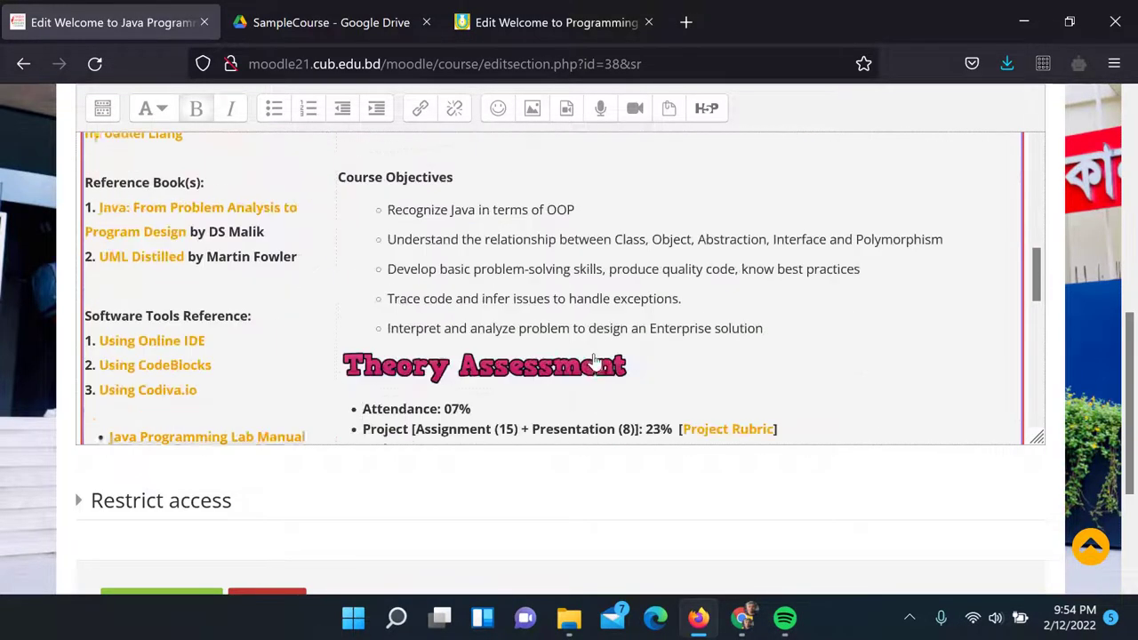
{"action": "scroll", "coordinate": [589, 329], "scroll_direction": "down", "scroll_amount": 5}
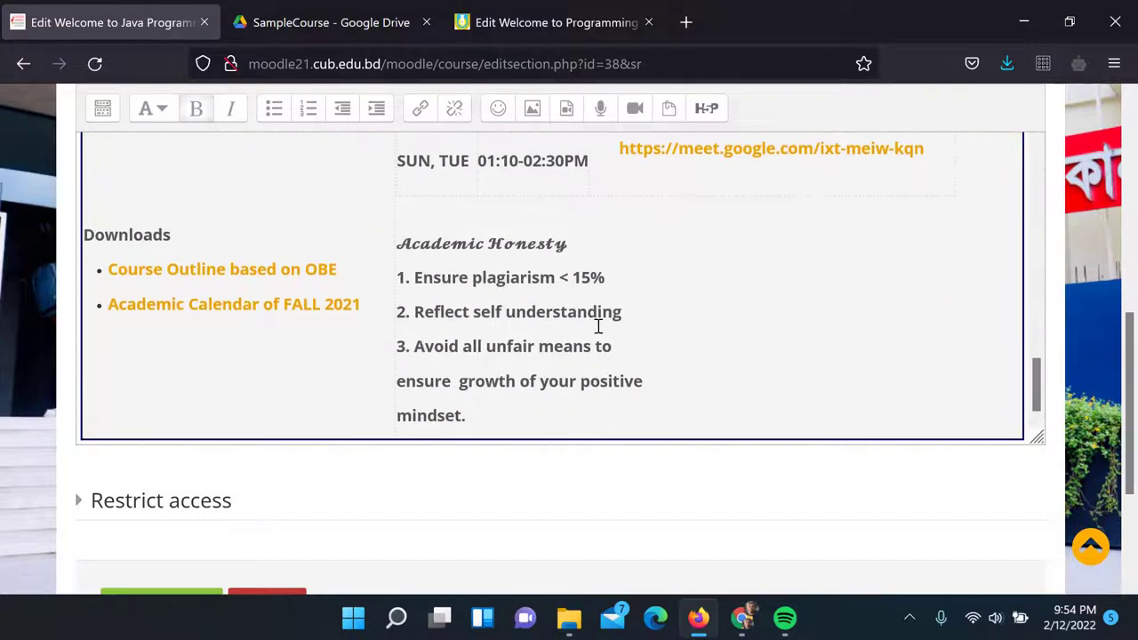
{"action": "scroll", "coordinate": [597, 326], "scroll_direction": "up", "scroll_amount": 15}
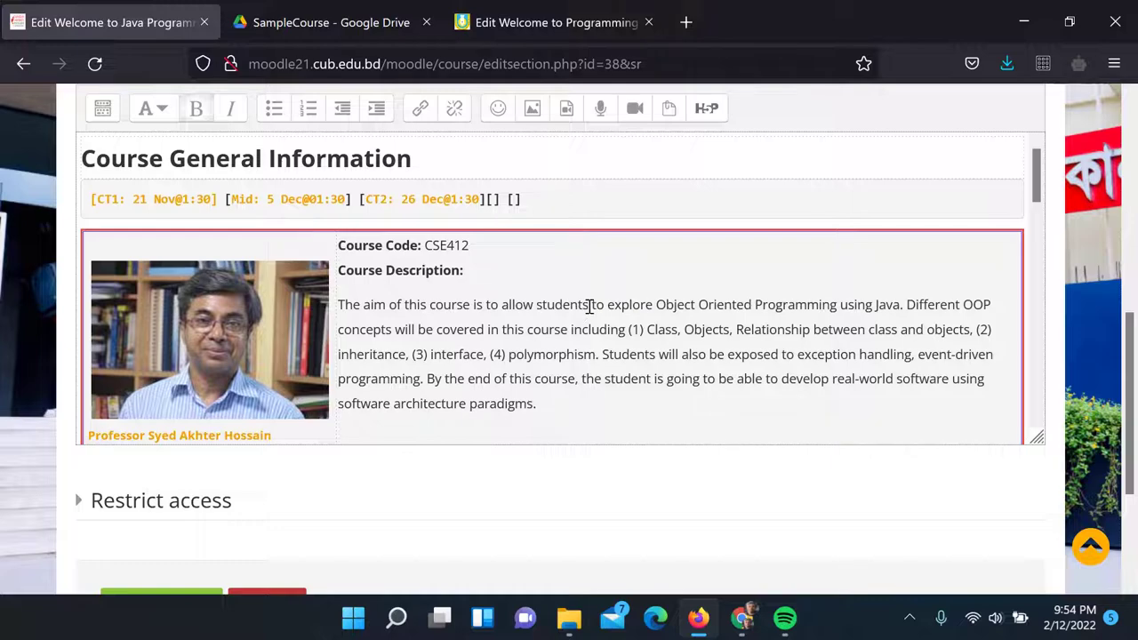
{"action": "scroll", "coordinate": [560, 239], "scroll_direction": "down", "scroll_amount": 10}
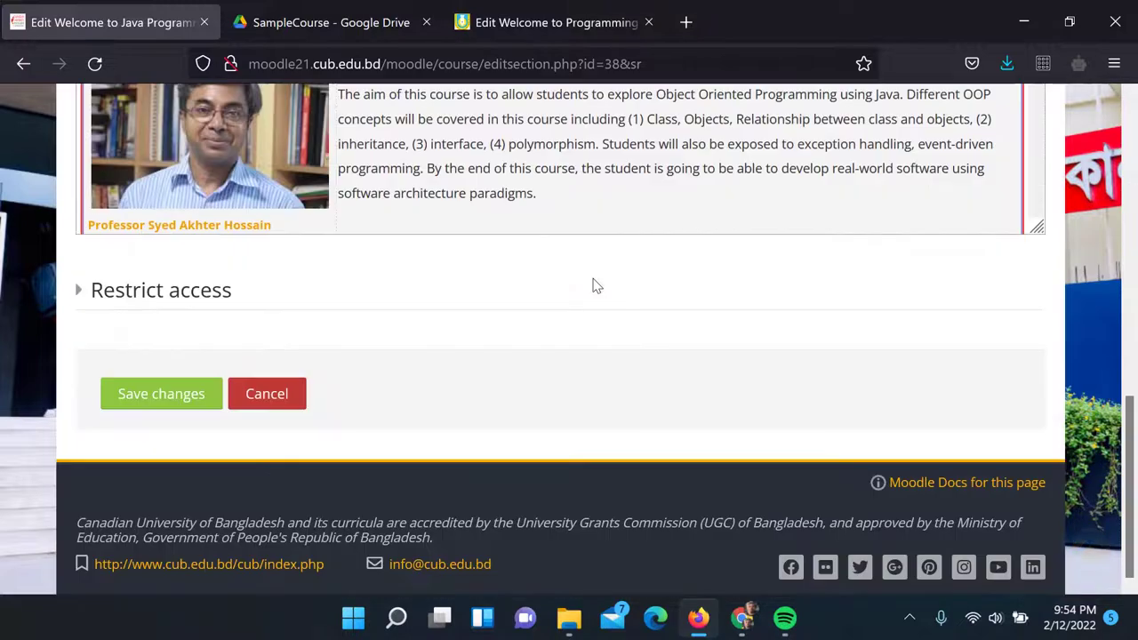
{"action": "left_click", "coordinate": [137, 402]}
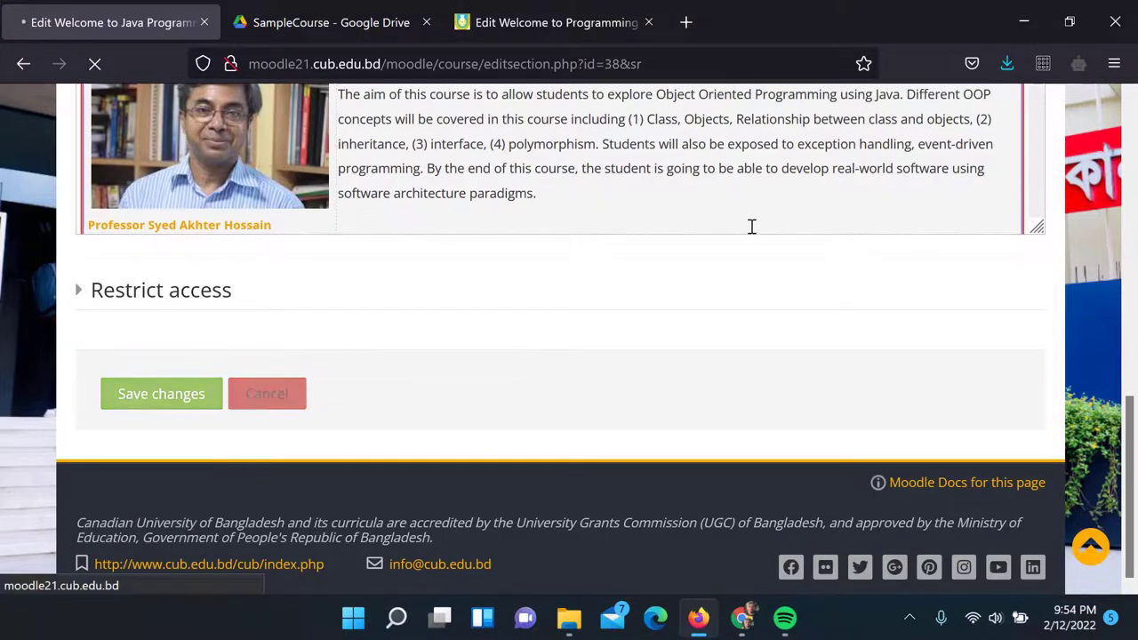
{"action": "scroll", "coordinate": [745, 231], "scroll_direction": "down", "scroll_amount": 7}
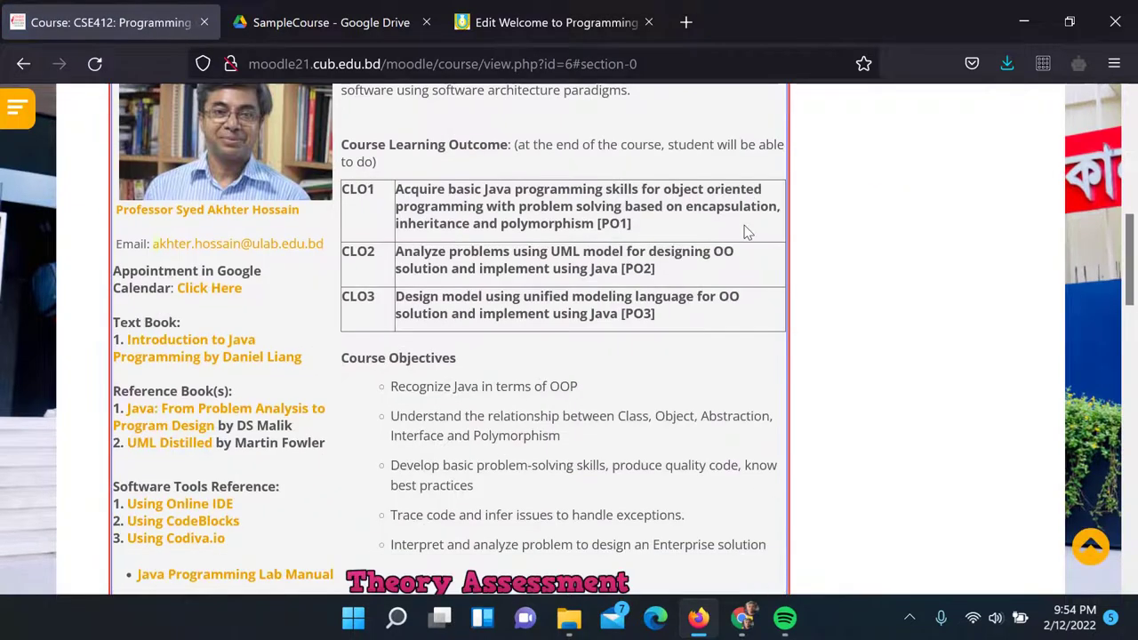
Open the activity and resource chooser below Announcements in the general section
{"action": "scroll", "coordinate": [745, 231], "scroll_direction": "down", "scroll_amount": 5}
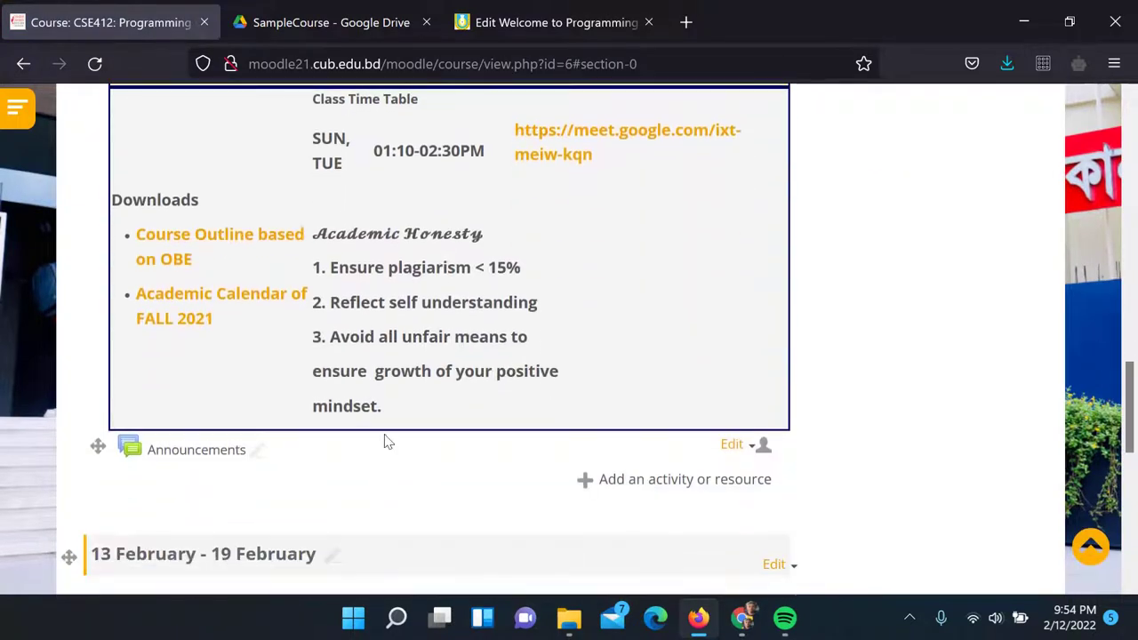
{"action": "scroll", "coordinate": [533, 449], "scroll_direction": "down", "scroll_amount": 2}
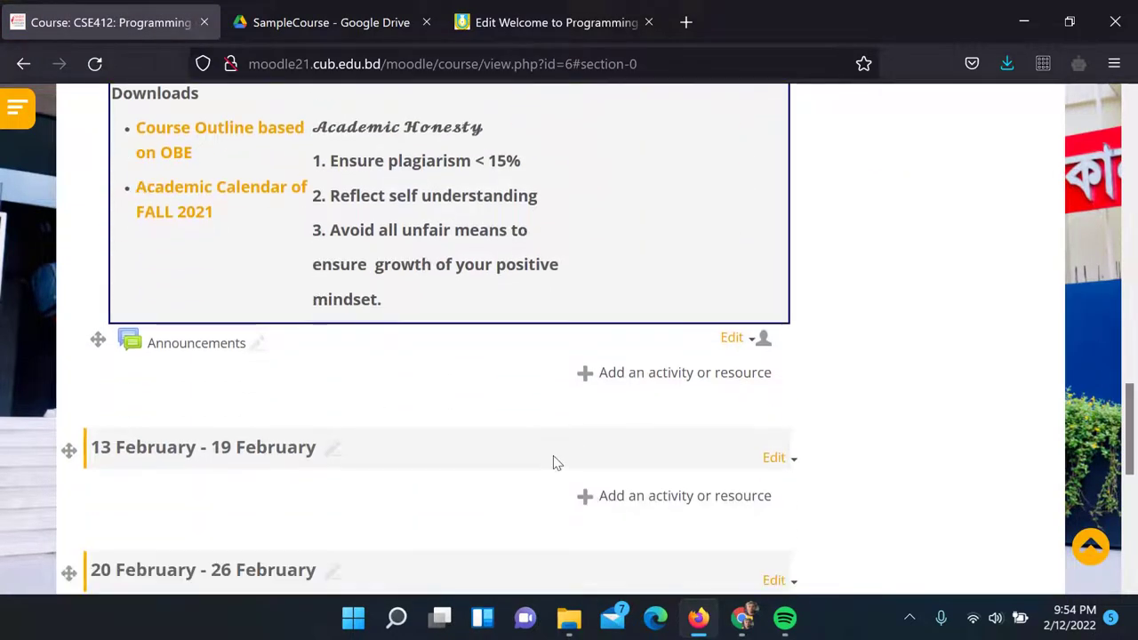
{"action": "left_click", "coordinate": [633, 381]}
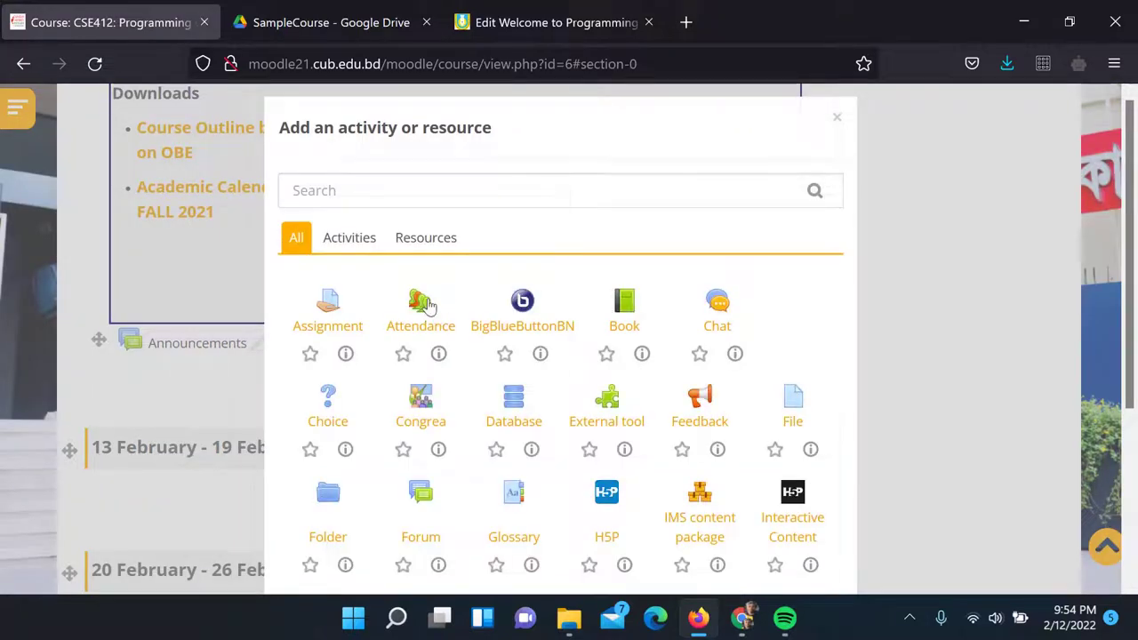
Add an Attendance activity named 'Attendance of CSE412' and paste that name as its description
{"action": "left_click", "coordinate": [427, 305]}
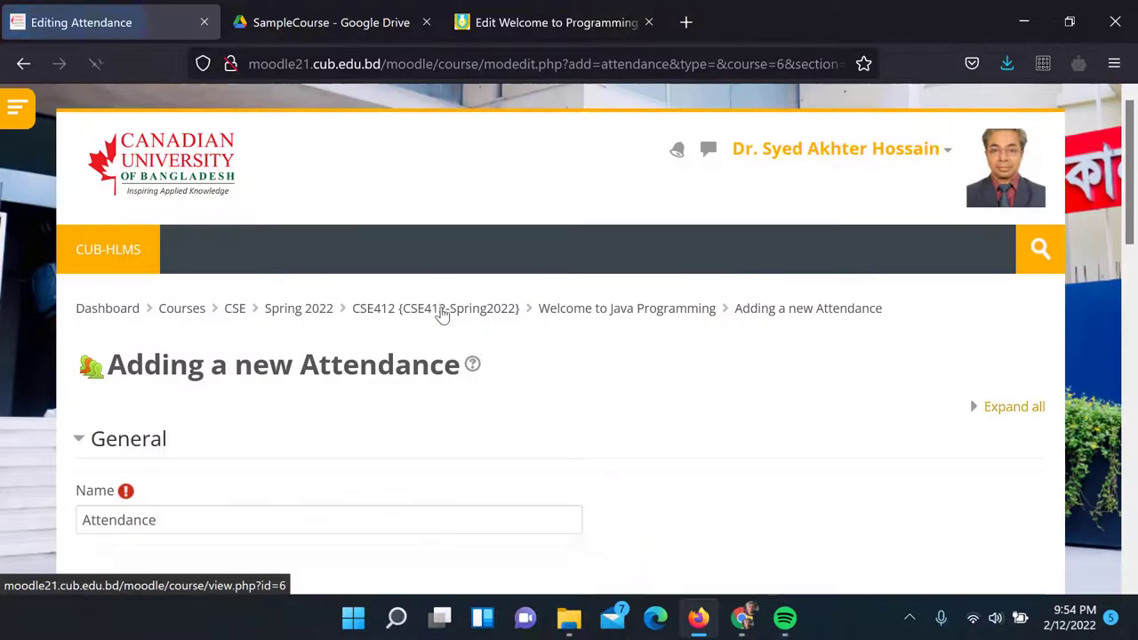
{"action": "scroll", "coordinate": [436, 312], "scroll_direction": "down", "scroll_amount": 3}
{"action": "left_click", "coordinate": [309, 306]}
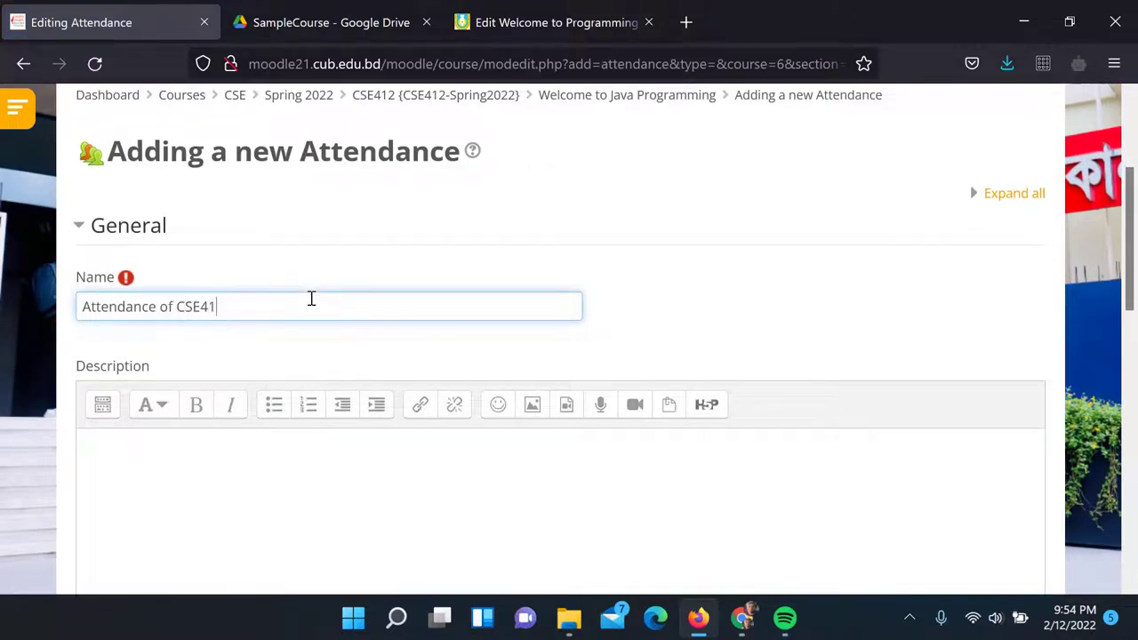
{"action": "scroll", "coordinate": [310, 300], "scroll_direction": "down", "scroll_amount": 5}
{"action": "scroll", "coordinate": [287, 269], "scroll_direction": "up", "scroll_amount": 4}
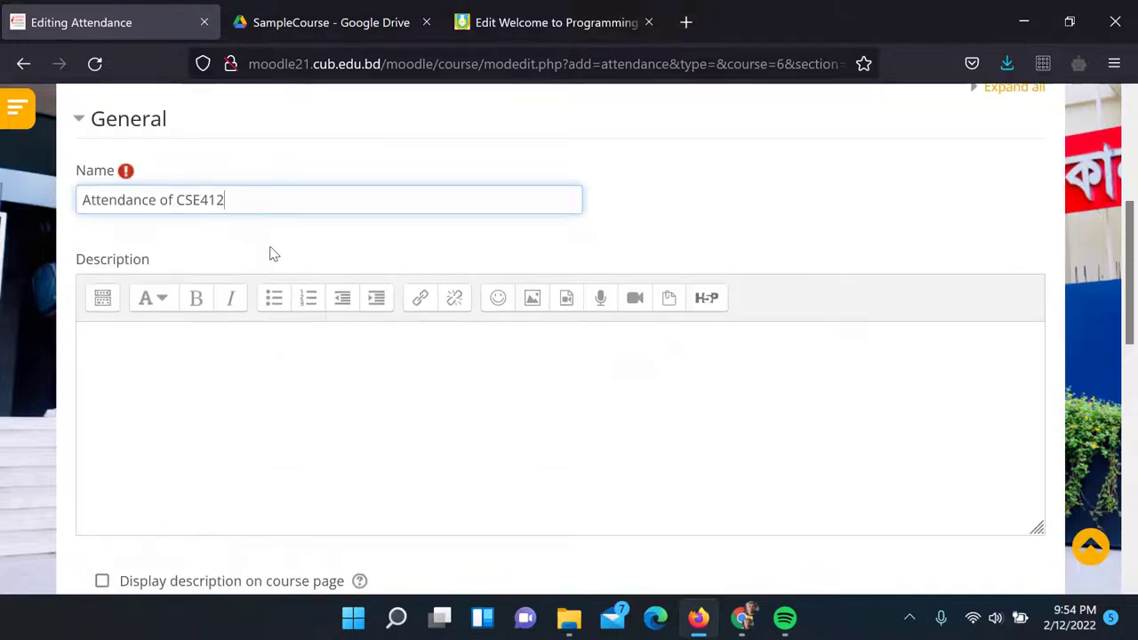
{"action": "left_click_drag", "start_coordinate": [280, 210], "coordinate": [11, 244]}
{"action": "key", "text": "ctrl+c"}
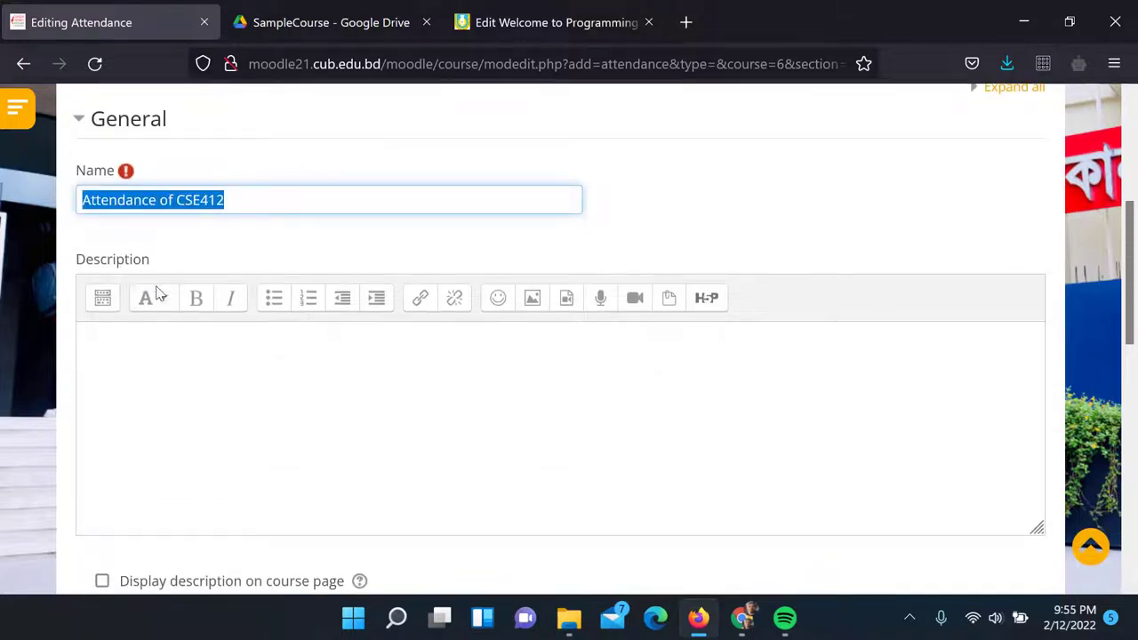
{"action": "left_click", "coordinate": [156, 364]}
{"action": "key", "text": "ctrl+v"}
Display the description on the course page and save the Attendance activity
{"action": "scroll", "coordinate": [222, 347], "scroll_direction": "down", "scroll_amount": 3}
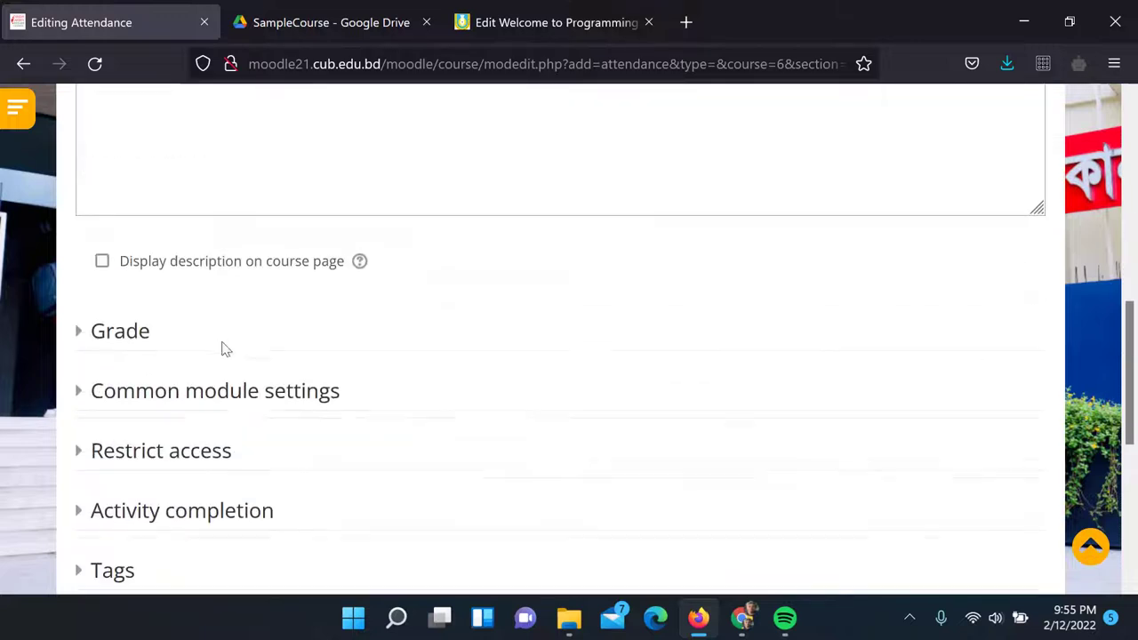
{"action": "left_click", "coordinate": [102, 261]}
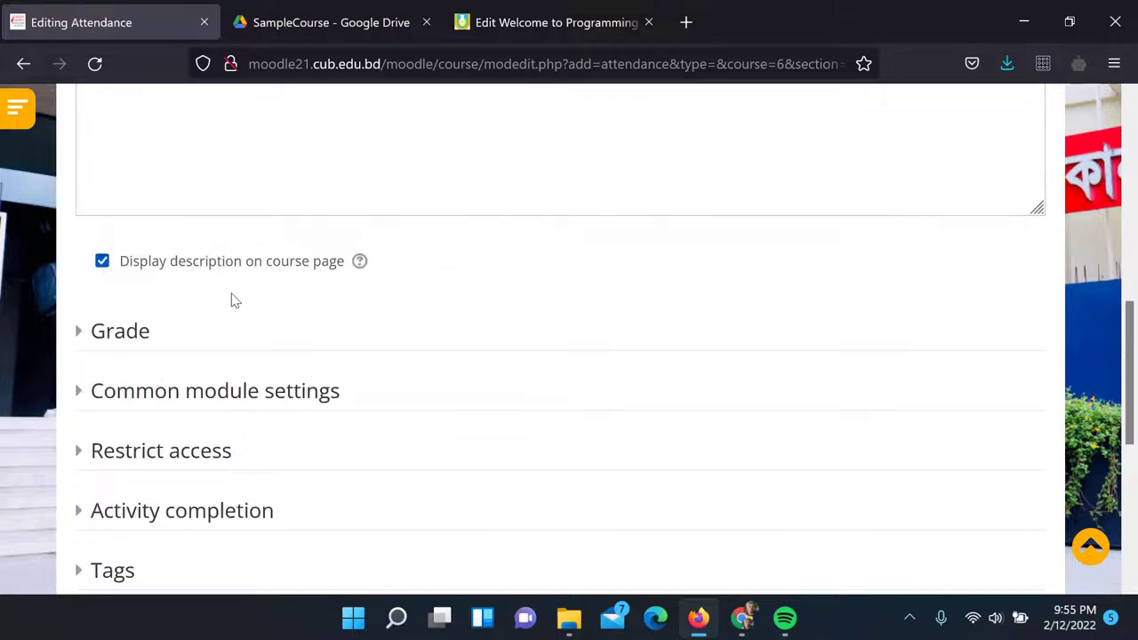
{"action": "scroll", "coordinate": [235, 303], "scroll_direction": "down", "scroll_amount": 3}
{"action": "left_click", "coordinate": [78, 123]}
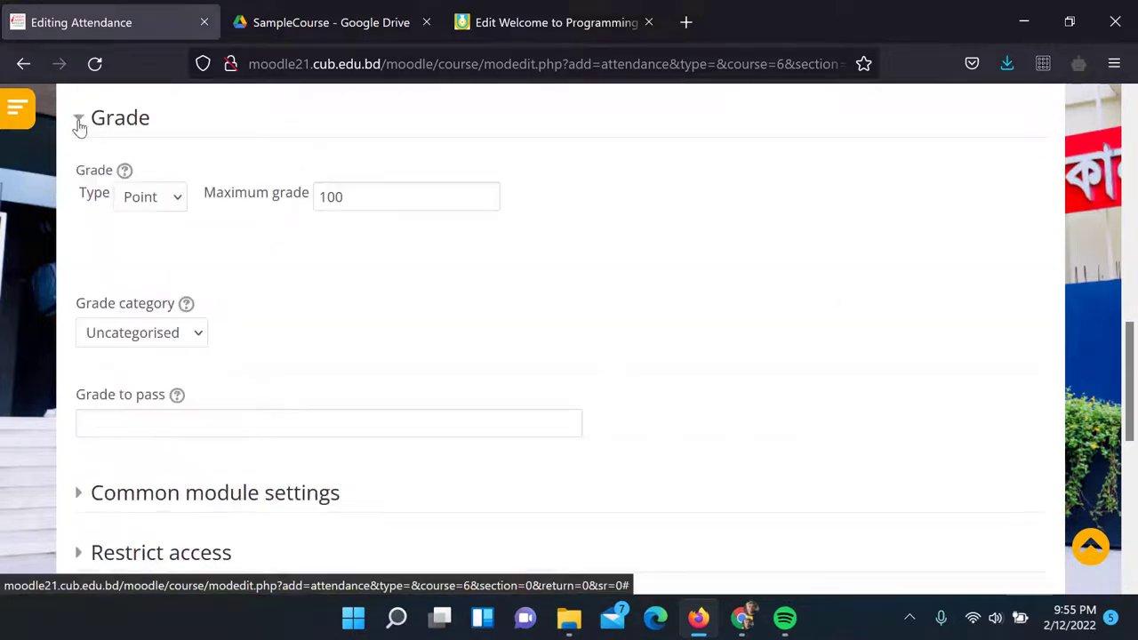
{"action": "left_click", "coordinate": [79, 123]}
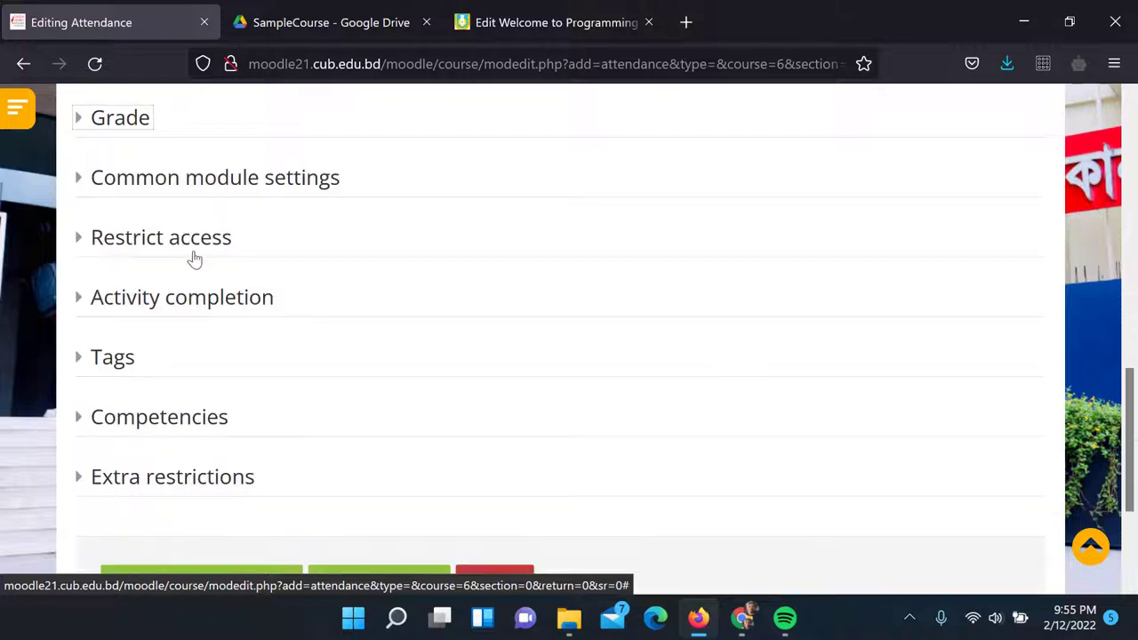
{"action": "scroll", "coordinate": [226, 360], "scroll_direction": "down", "scroll_amount": 2}
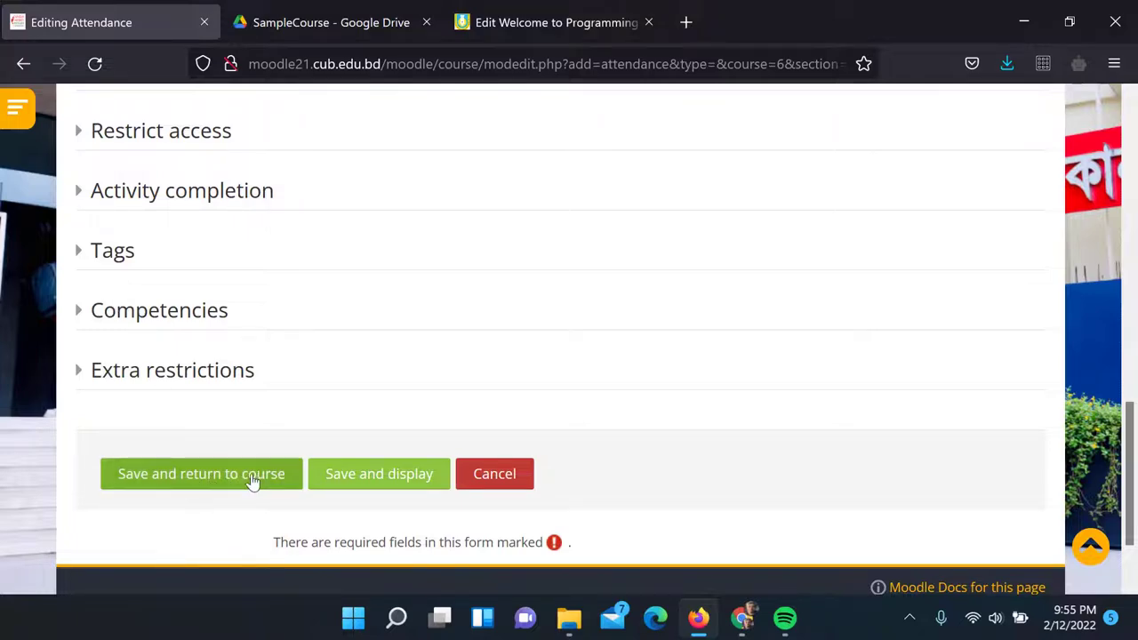
{"action": "left_click", "coordinate": [365, 487]}
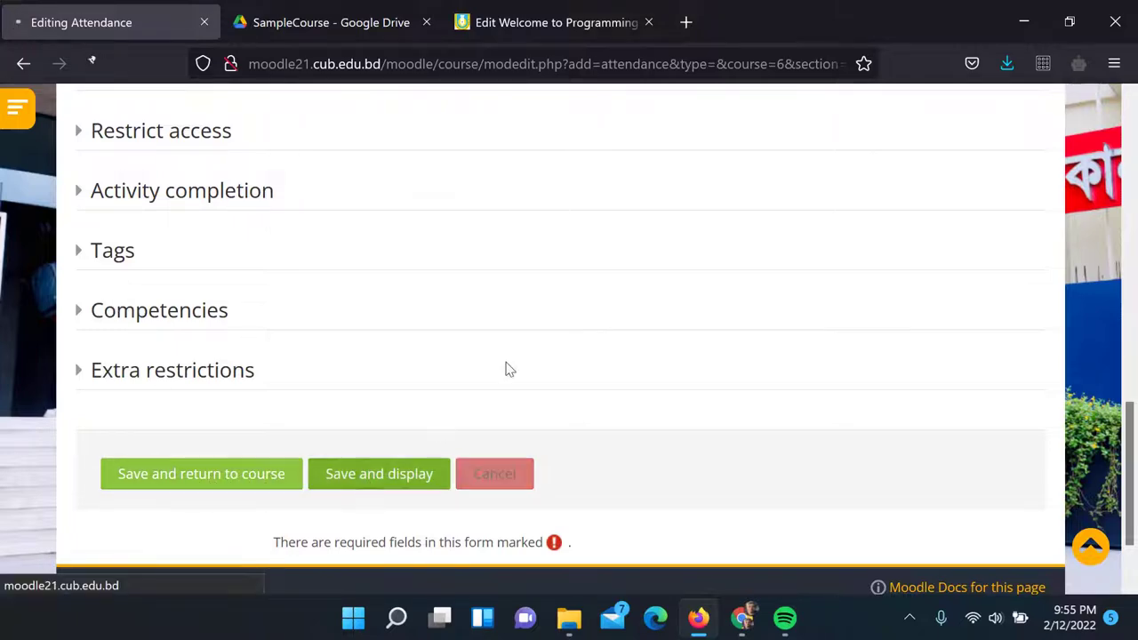
Start a new attendance session running from 18:00 to 22:00
{"action": "scroll", "coordinate": [498, 369], "scroll_direction": "down", "scroll_amount": 1}
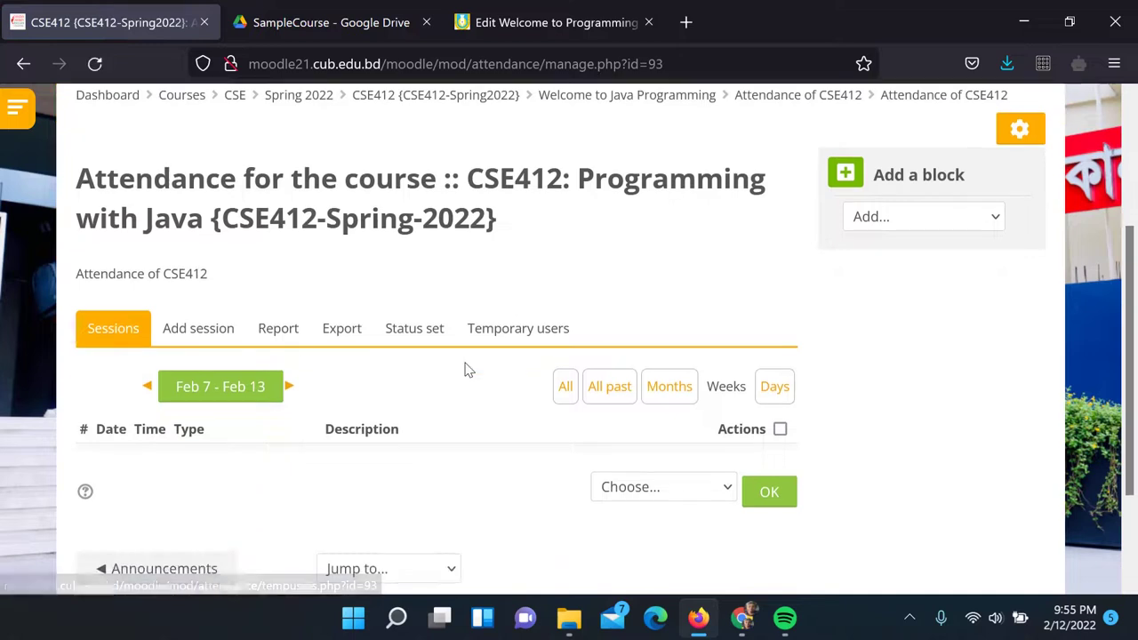
{"action": "scroll", "coordinate": [447, 347], "scroll_direction": "down", "scroll_amount": 3}
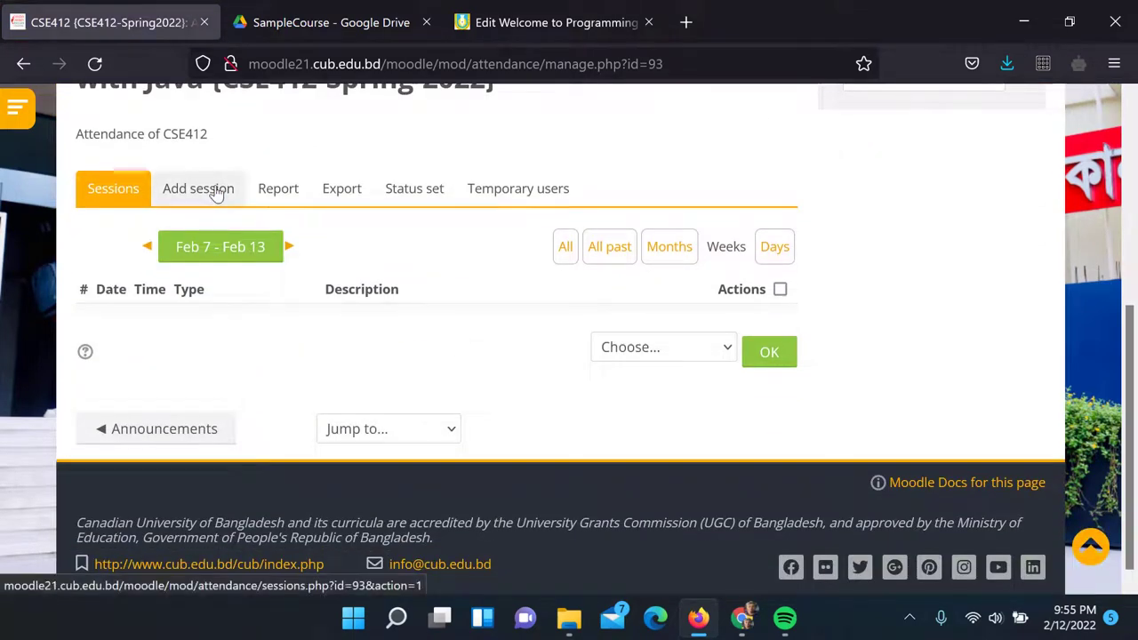
{"action": "left_click", "coordinate": [230, 211]}
{"action": "scroll", "coordinate": [551, 305], "scroll_direction": "down", "scroll_amount": 3}
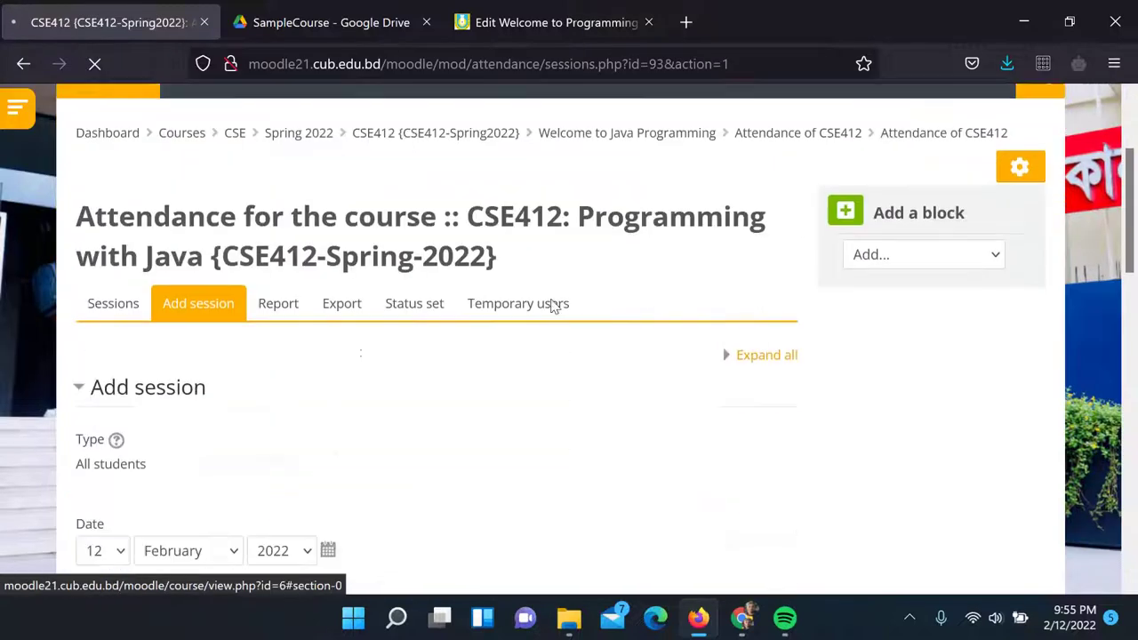
{"action": "scroll", "coordinate": [240, 342], "scroll_direction": "down", "scroll_amount": 3}
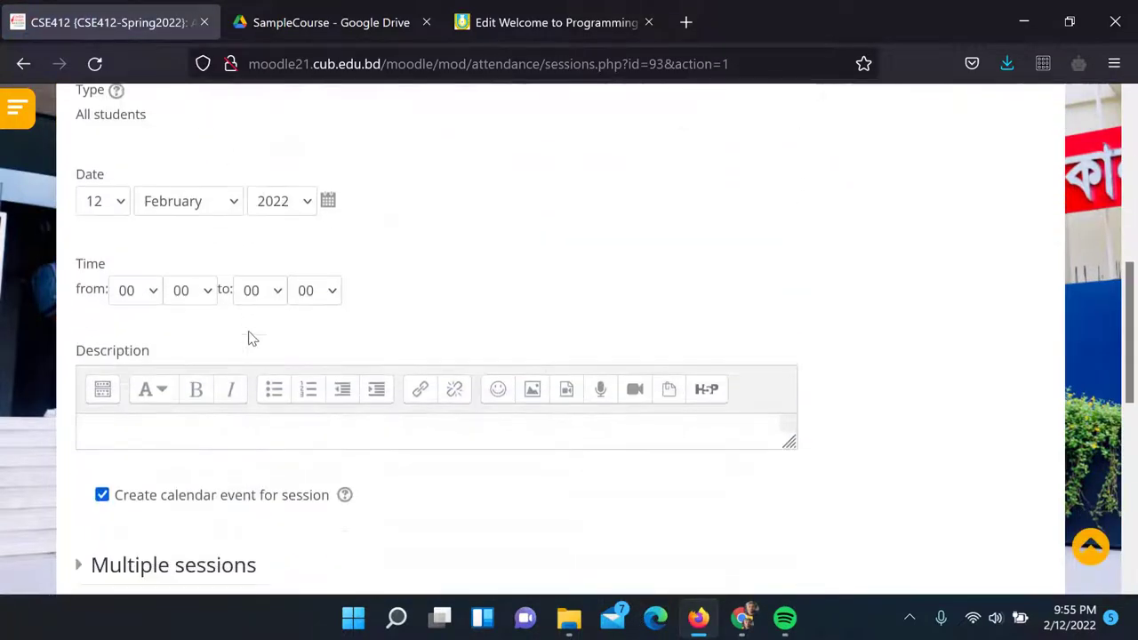
{"action": "left_click", "coordinate": [152, 283]}
{"action": "scroll", "coordinate": [124, 418], "scroll_direction": "down", "scroll_amount": 4}
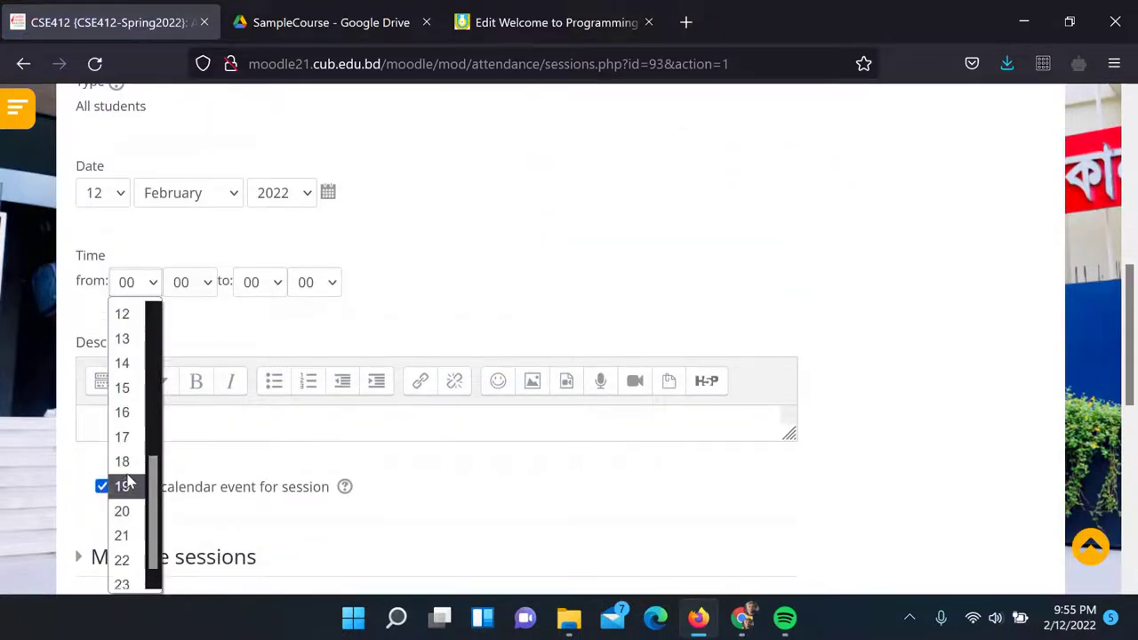
{"action": "left_click", "coordinate": [125, 453]}
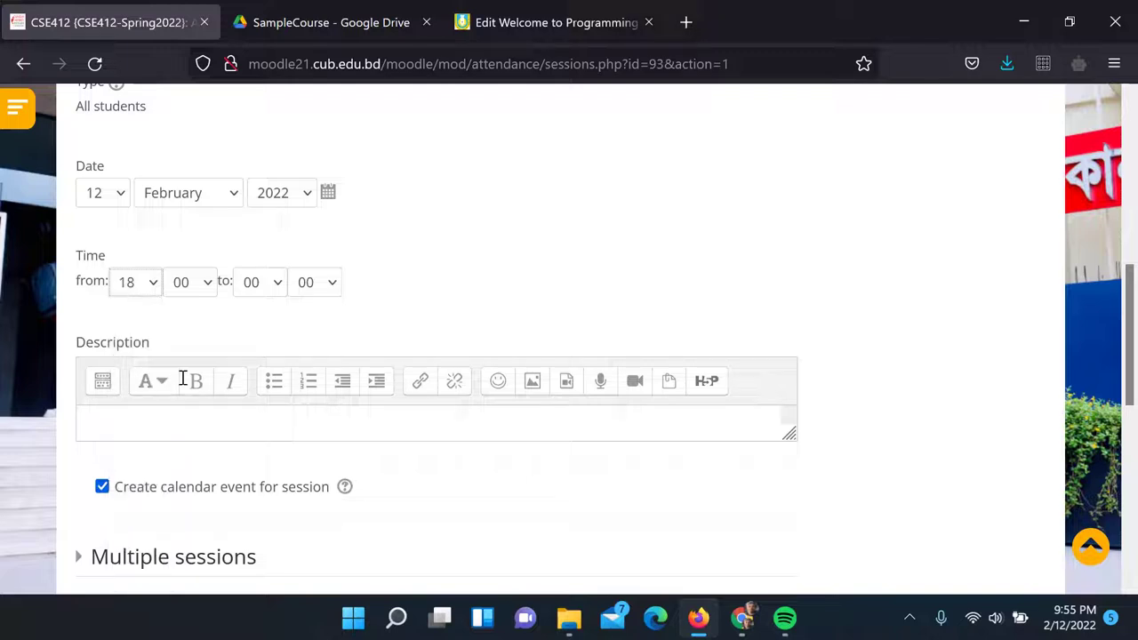
{"action": "left_click", "coordinate": [267, 284]}
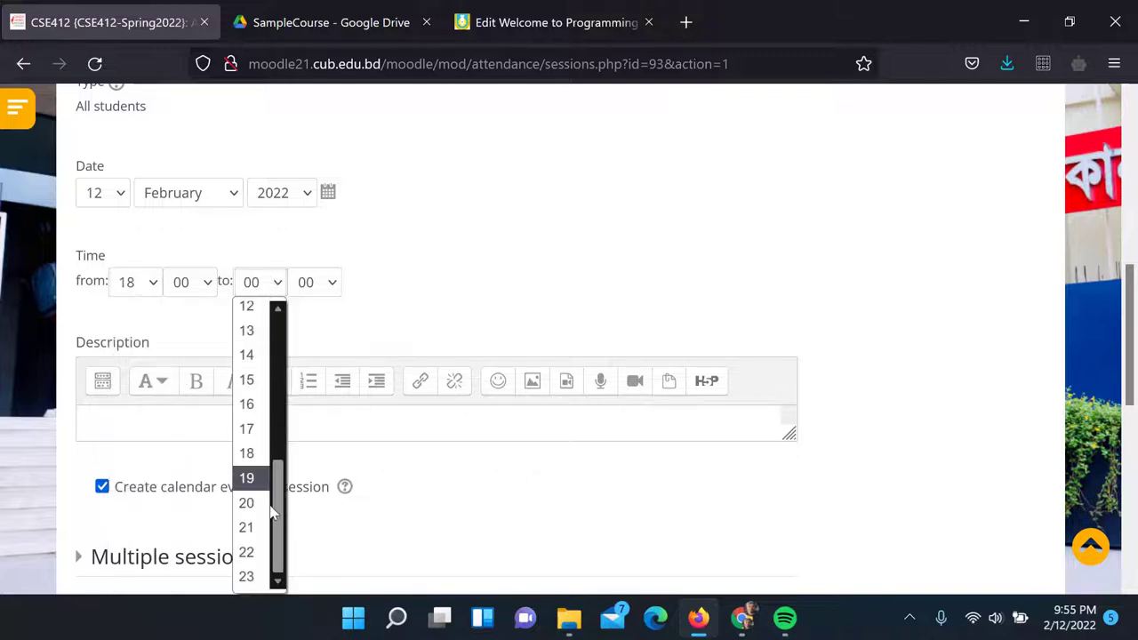
{"action": "left_click", "coordinate": [246, 552]}
Allow students to record their own attendance and add the session
{"action": "scroll", "coordinate": [199, 337], "scroll_direction": "down", "scroll_amount": 3}
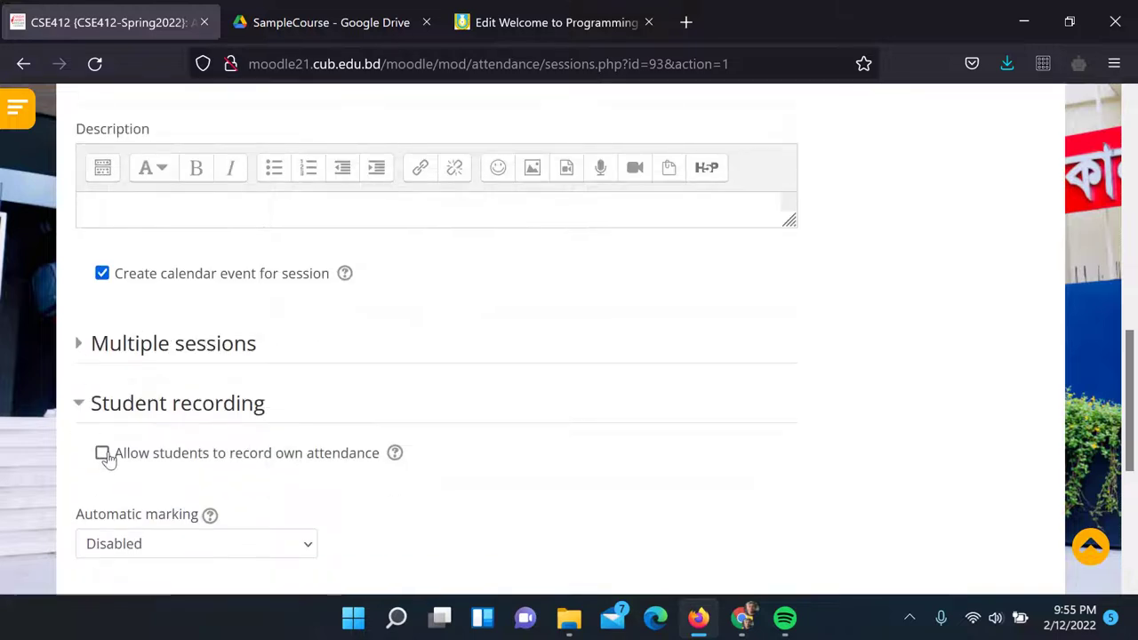
{"action": "left_click", "coordinate": [103, 454]}
{"action": "scroll", "coordinate": [468, 343], "scroll_direction": "down", "scroll_amount": 3}
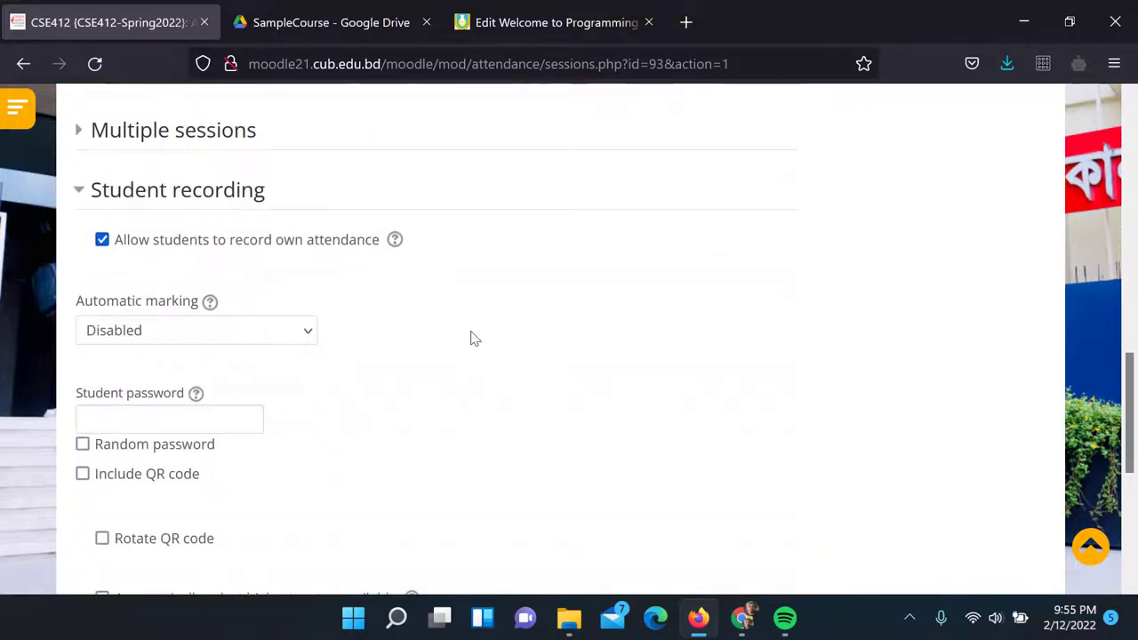
{"action": "scroll", "coordinate": [470, 336], "scroll_direction": "down", "scroll_amount": 2}
{"action": "scroll", "coordinate": [471, 338], "scroll_direction": "down", "scroll_amount": 4}
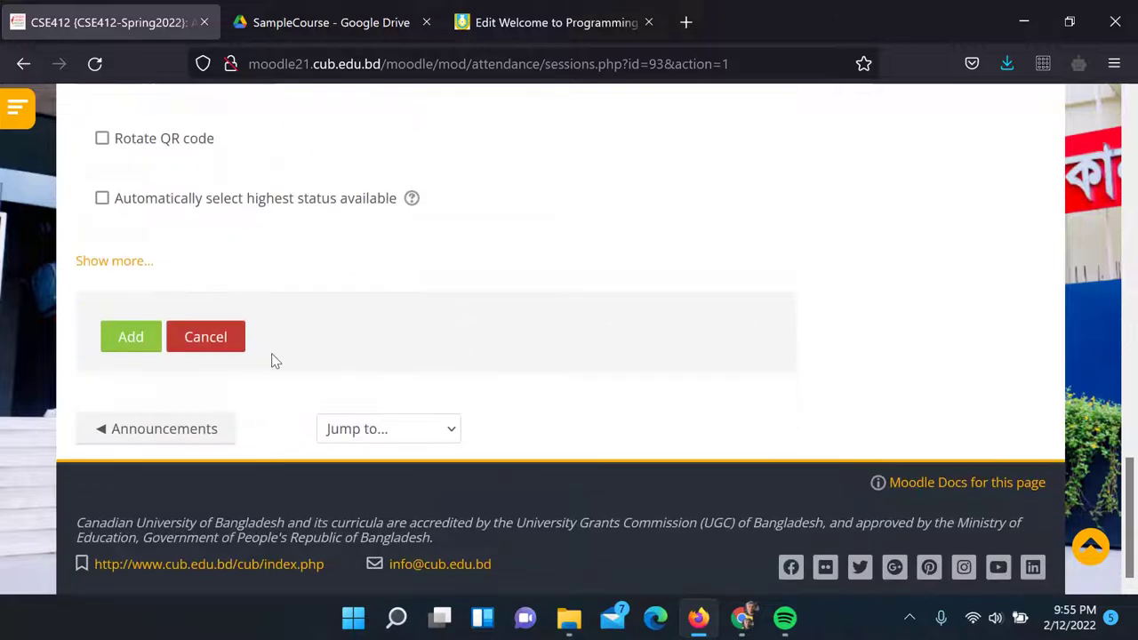
{"action": "left_click", "coordinate": [125, 337]}
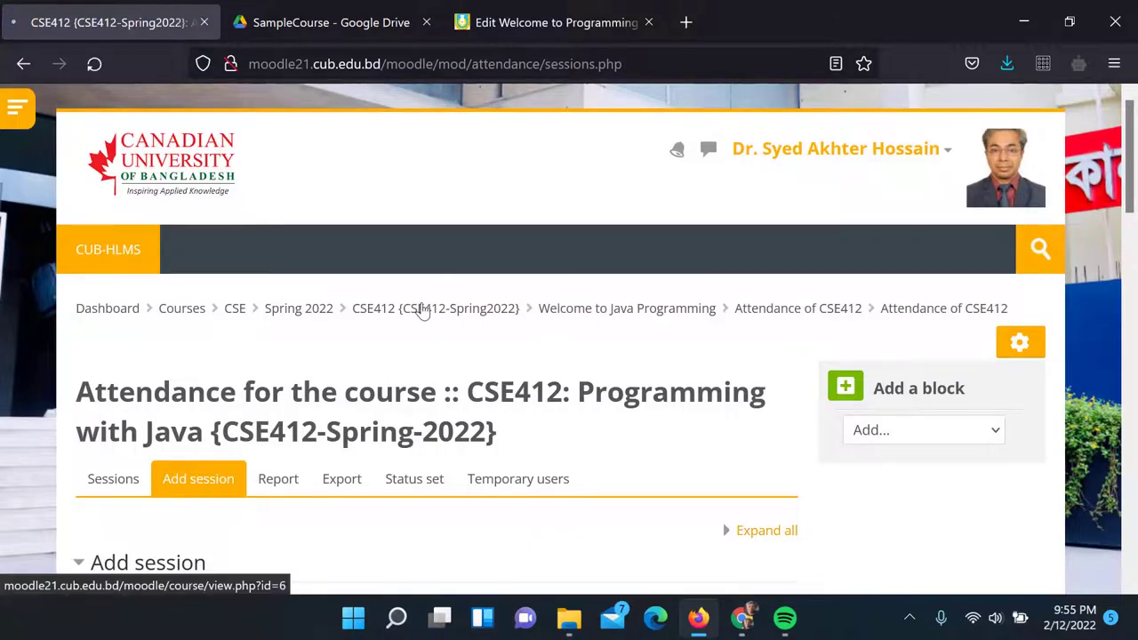
Open Attendance of CSE412 to check its sessions, then return to the CSE412 weekly sections
{"action": "left_click", "coordinate": [422, 309]}
{"action": "scroll", "coordinate": [455, 297], "scroll_direction": "down", "scroll_amount": 10}
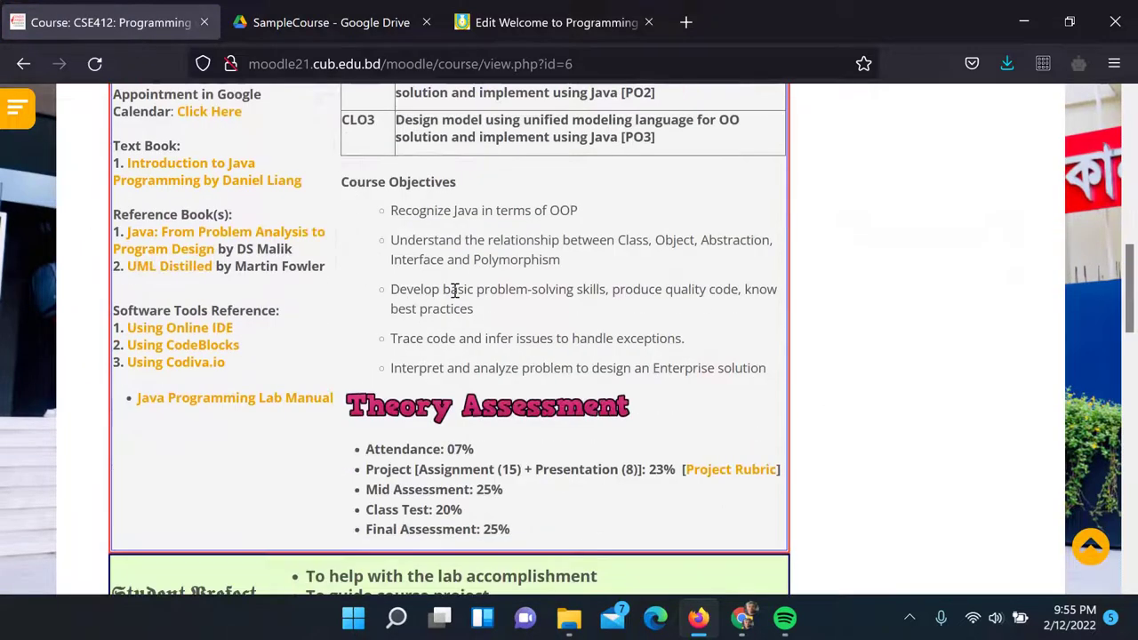
{"action": "scroll", "coordinate": [454, 291], "scroll_direction": "down", "scroll_amount": 8}
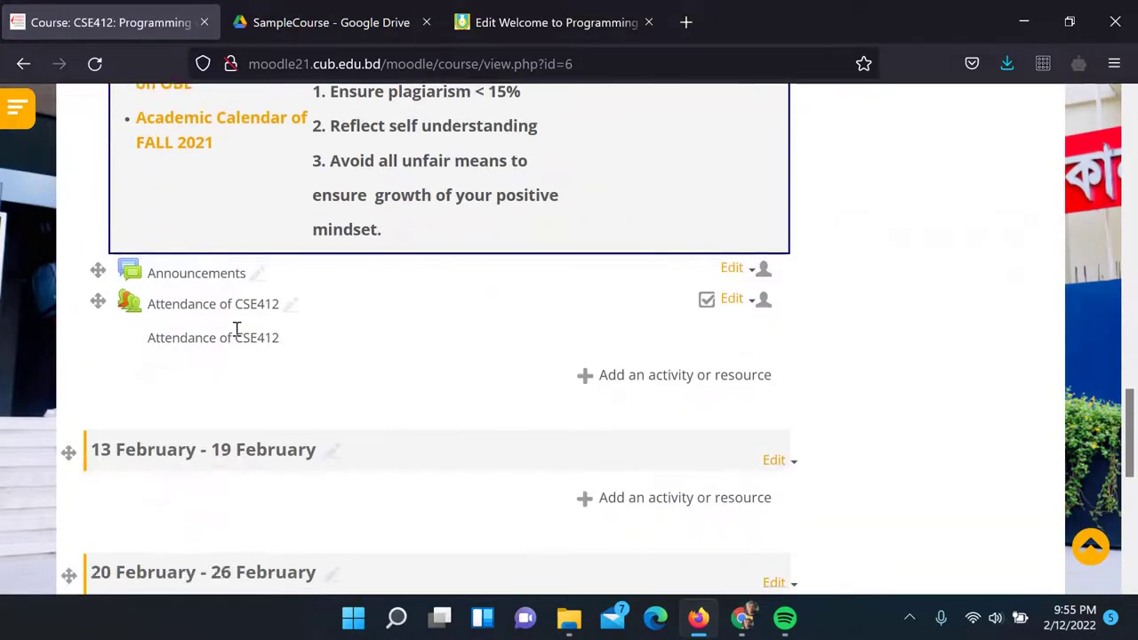
{"action": "left_click", "coordinate": [249, 313]}
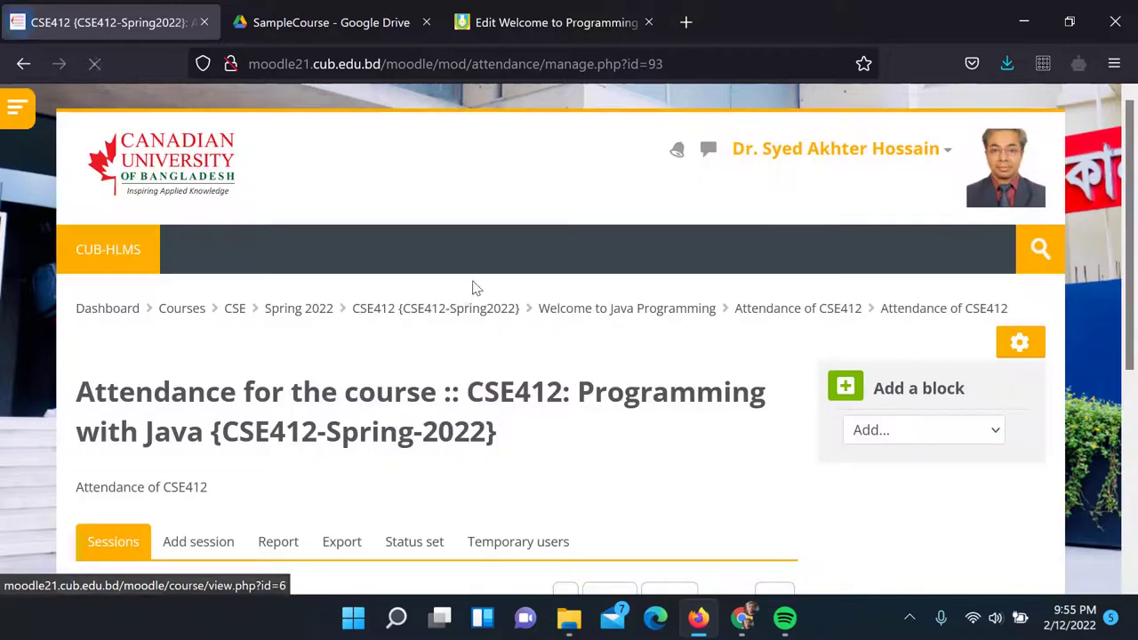
{"action": "scroll", "coordinate": [504, 279], "scroll_direction": "down", "scroll_amount": 5}
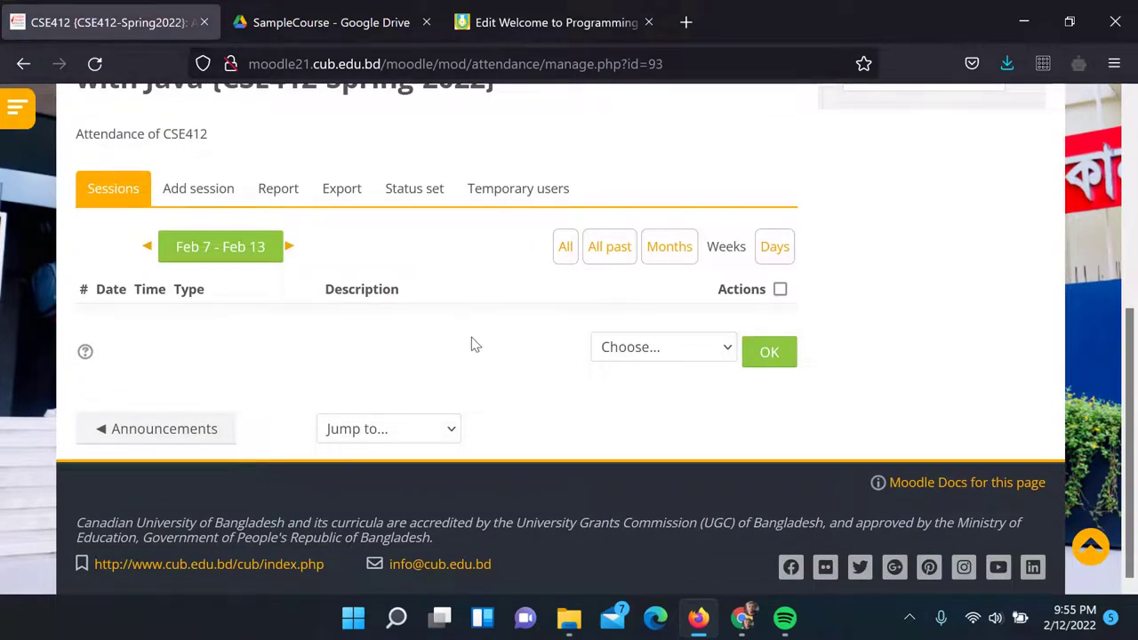
{"action": "scroll", "coordinate": [256, 181], "scroll_direction": "up", "scroll_amount": 5}
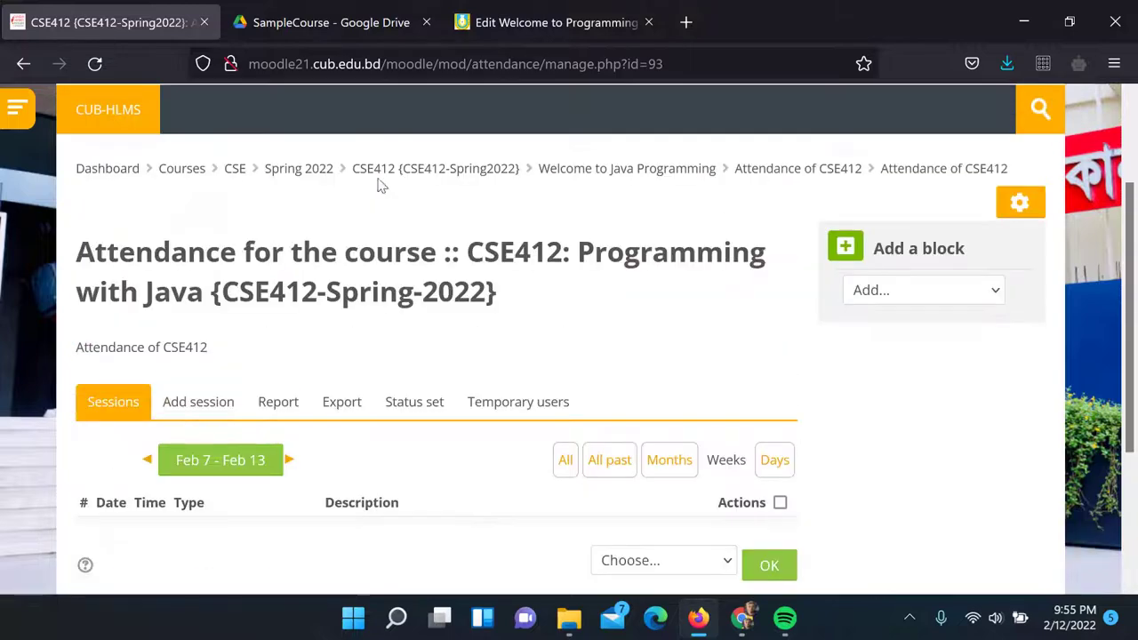
{"action": "left_click", "coordinate": [442, 168]}
{"action": "scroll", "coordinate": [507, 215], "scroll_direction": "down", "scroll_amount": 12}
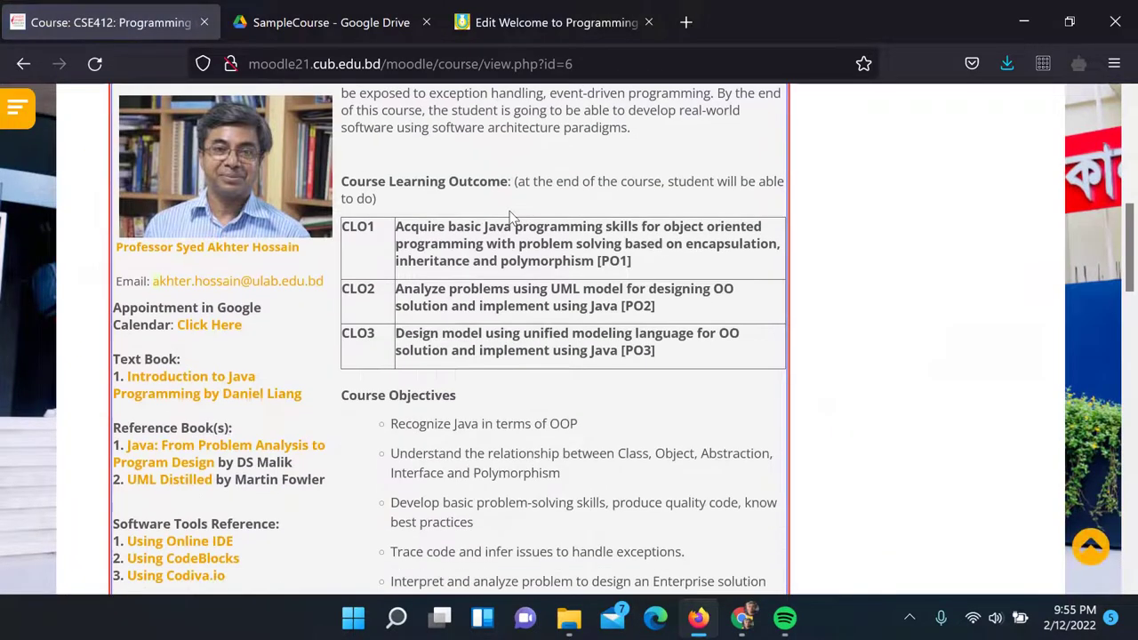
{"action": "scroll", "coordinate": [510, 218], "scroll_direction": "down", "scroll_amount": 3}
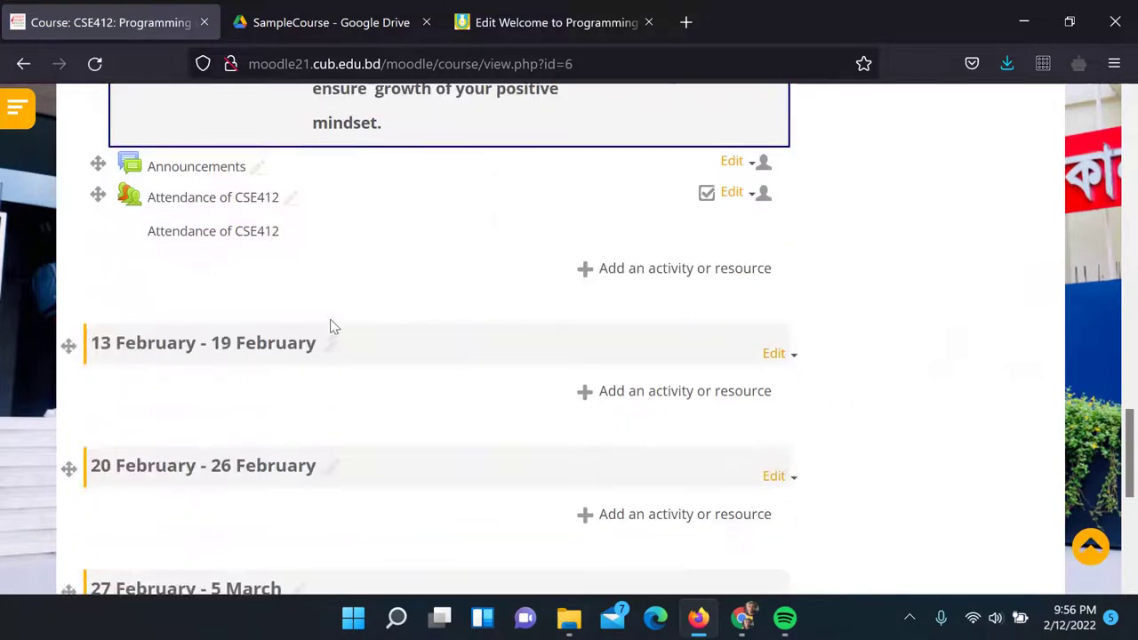
Rename the 13 February - 19 February section to 'Week 1: 12 Feb - 16 Feb {12 Feb..}'
{"action": "left_click", "coordinate": [333, 346]}
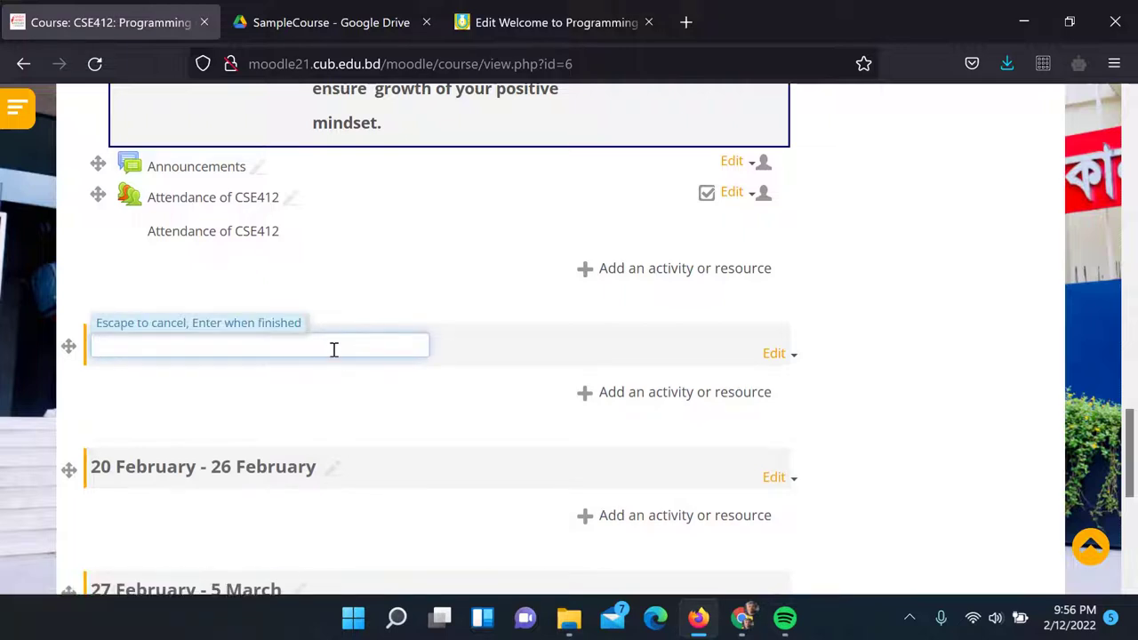
{"action": "left_click", "coordinate": [480, 292]}
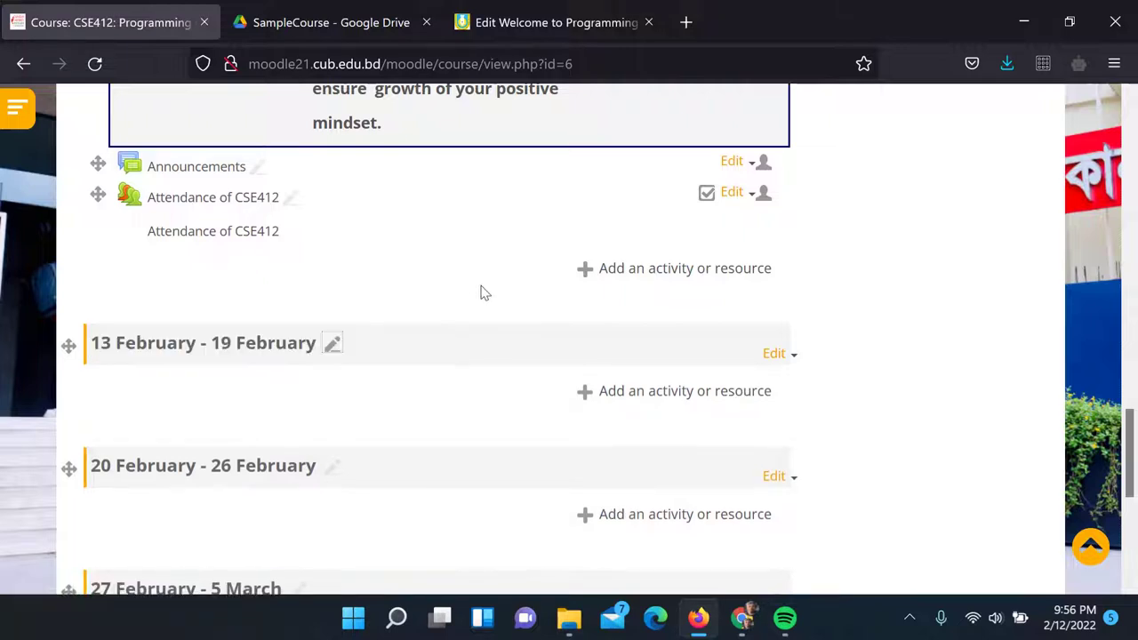
{"action": "left_click", "coordinate": [333, 345]}
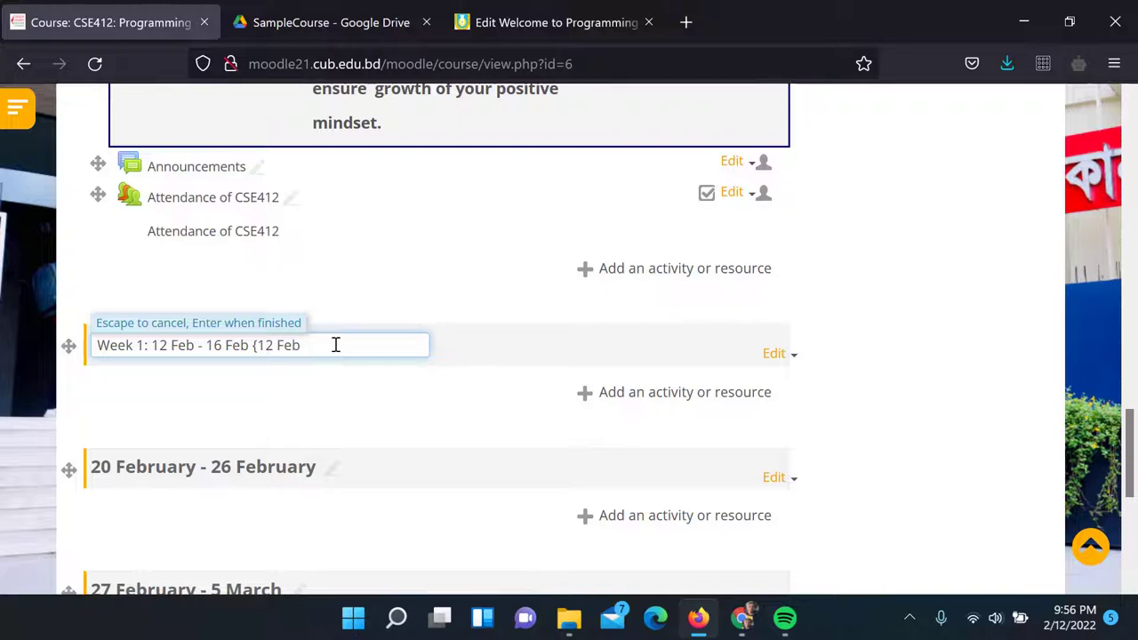
{"action": "type", "text": "}"}
{"action": "key", "text": "Return"}
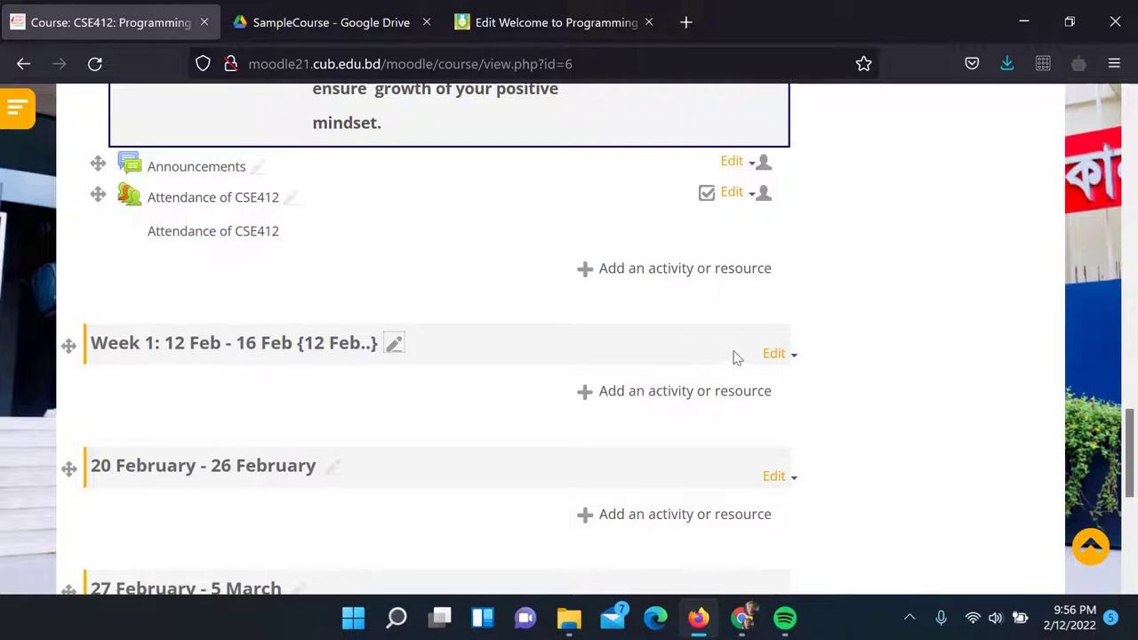
{"action": "left_click", "coordinate": [772, 354]}
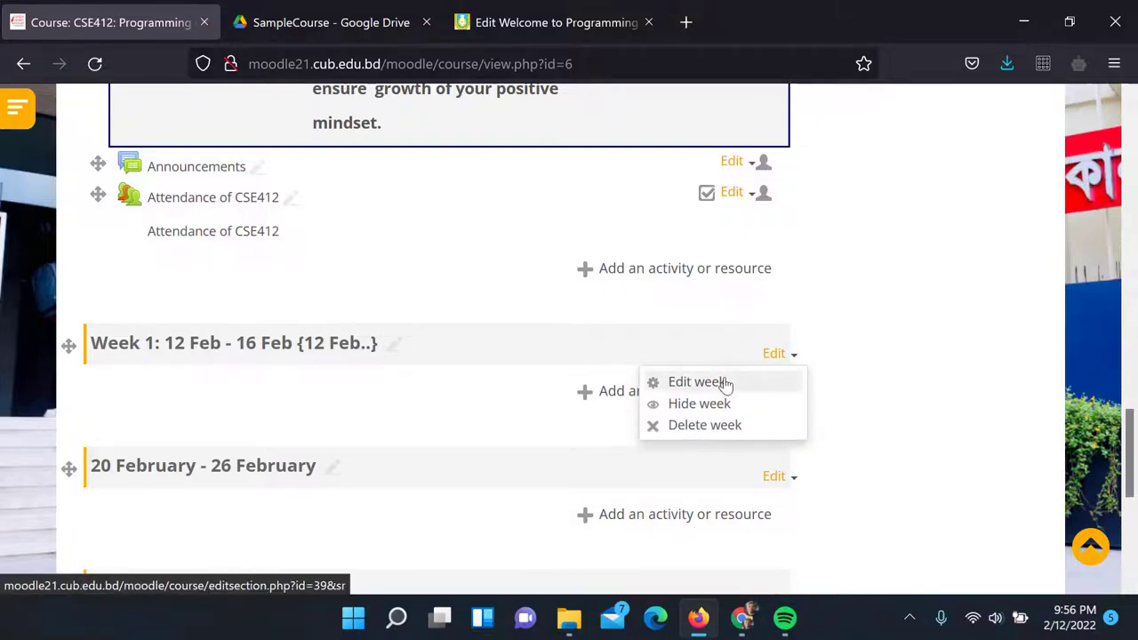
Write the Week 1 summary 'The topics will be covered:' followed by 1. 2., and save
{"action": "left_click", "coordinate": [727, 383]}
{"action": "scroll", "coordinate": [399, 263], "scroll_direction": "down", "scroll_amount": 3}
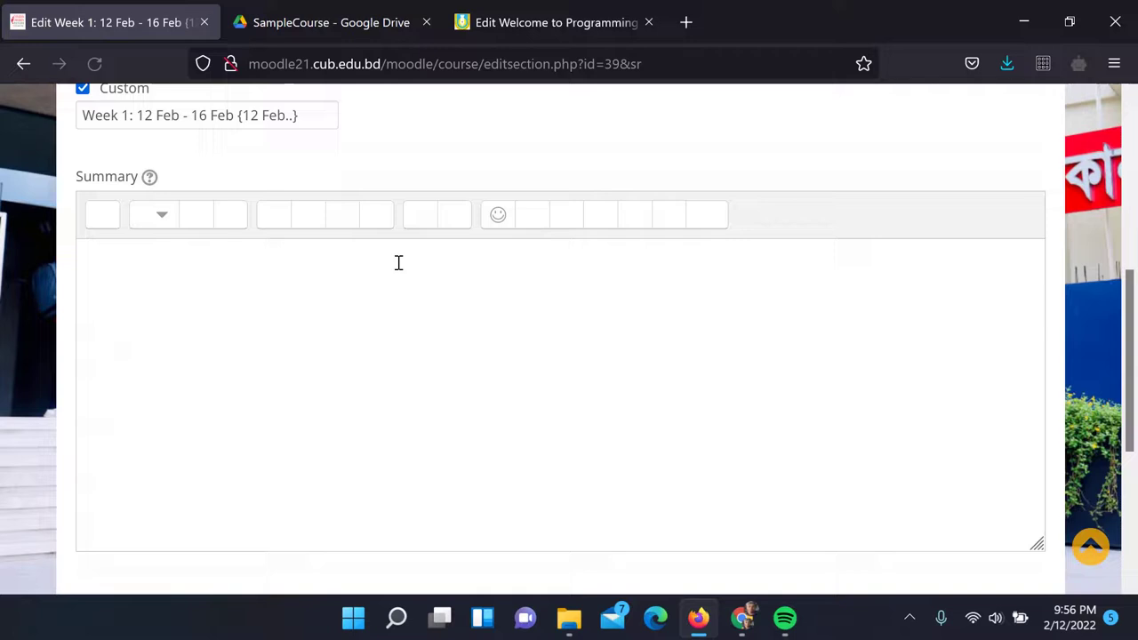
{"action": "left_click", "coordinate": [315, 282]}
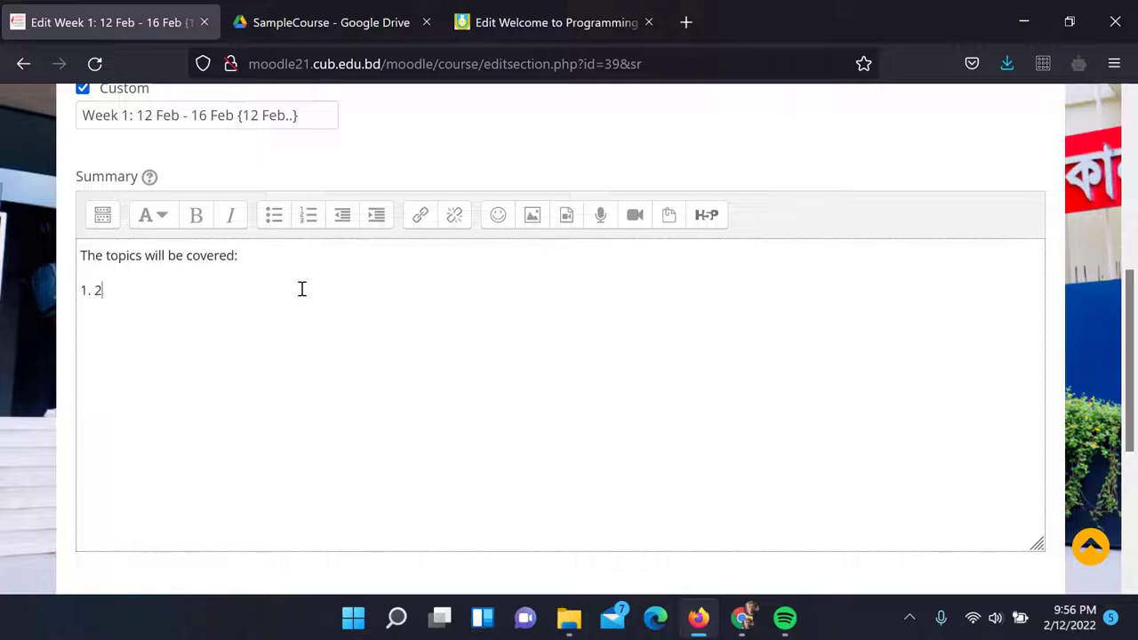
{"action": "scroll", "coordinate": [301, 289], "scroll_direction": "down", "scroll_amount": 4}
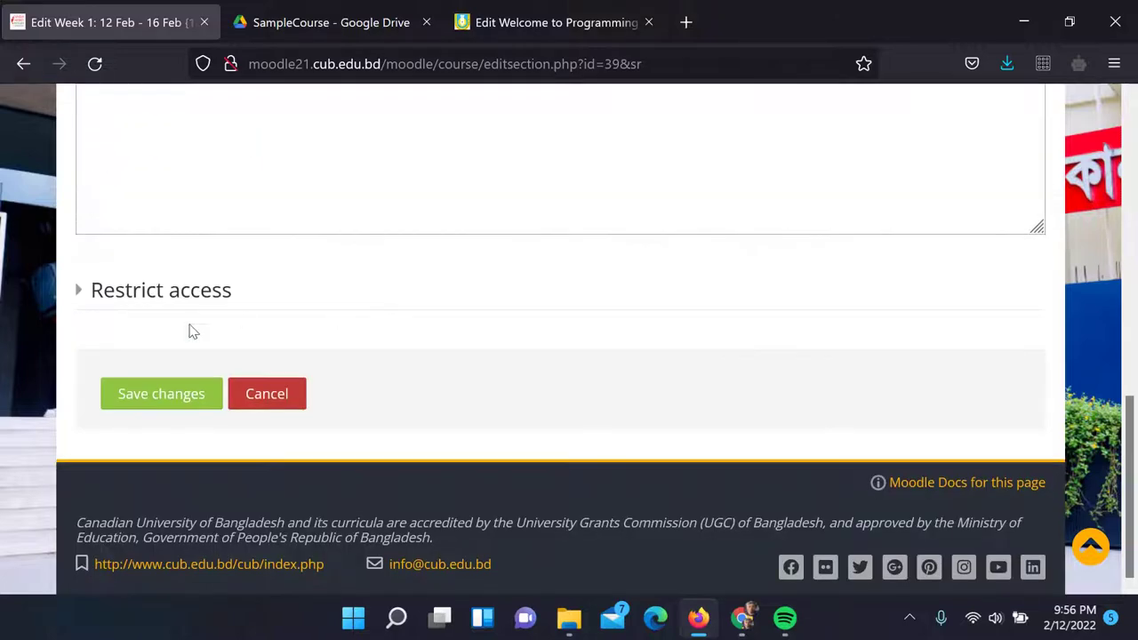
{"action": "left_click", "coordinate": [162, 395]}
{"action": "scroll", "coordinate": [644, 295], "scroll_direction": "down", "scroll_amount": 3}
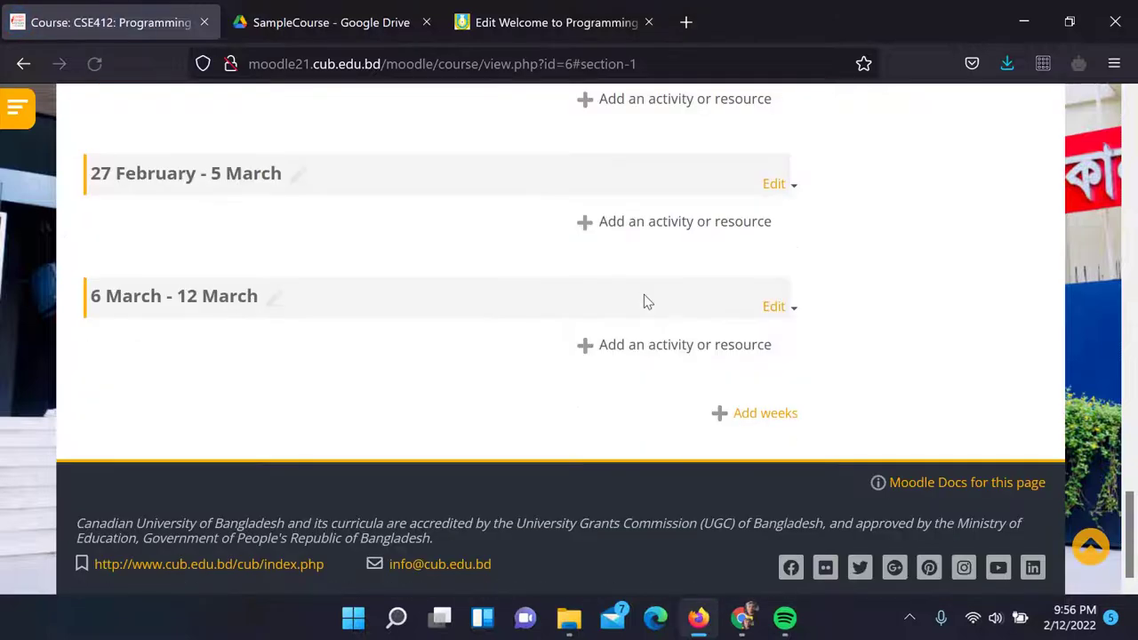
Choose to add a Label to Week 1
{"action": "scroll", "coordinate": [643, 294], "scroll_direction": "up", "scroll_amount": 4}
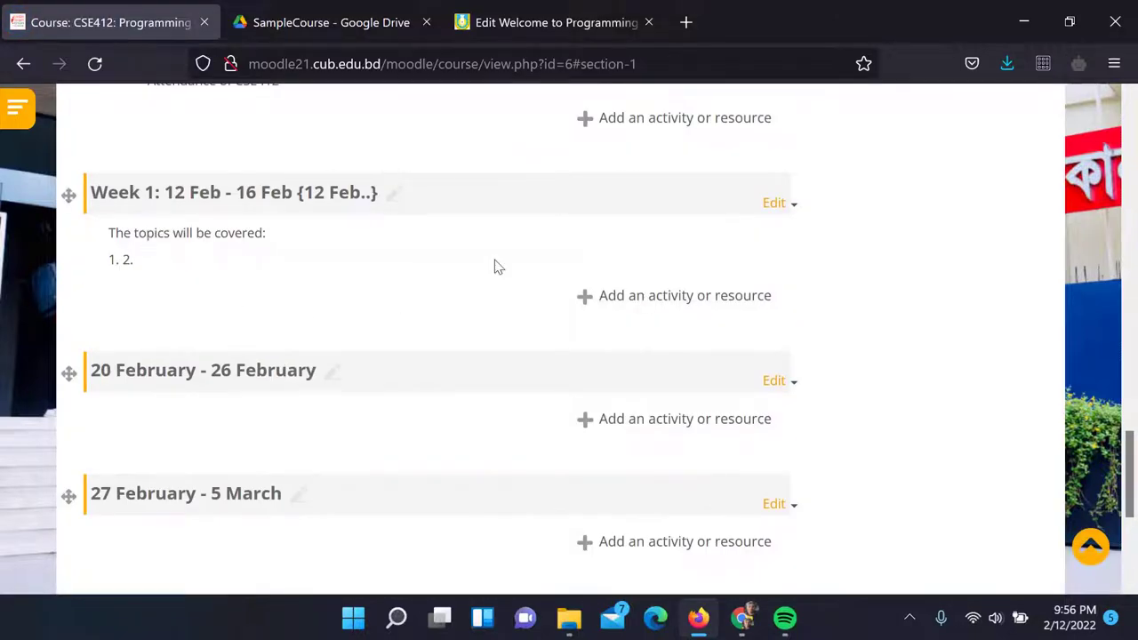
{"action": "left_click", "coordinate": [659, 298]}
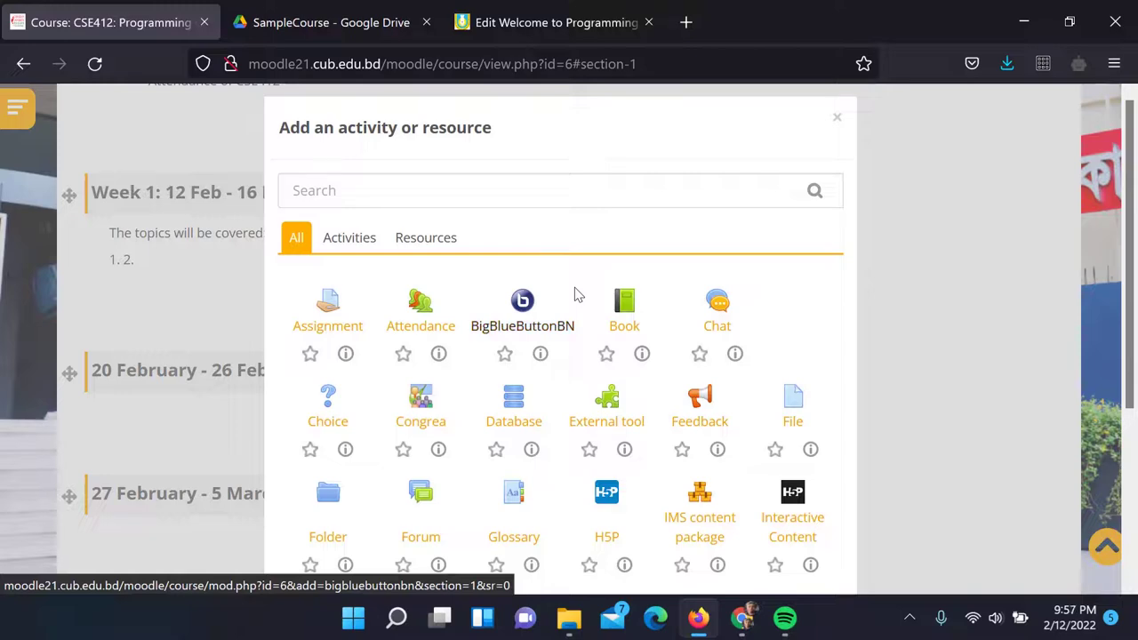
{"action": "scroll", "coordinate": [575, 295], "scroll_direction": "down", "scroll_amount": 2}
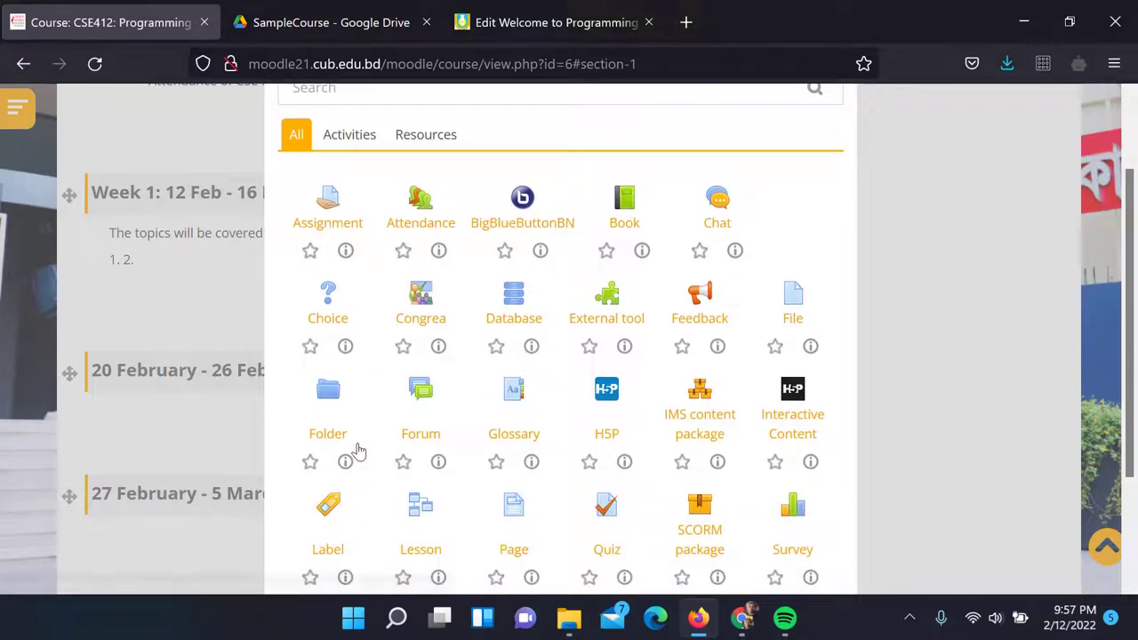
{"action": "scroll", "coordinate": [347, 449], "scroll_direction": "down", "scroll_amount": 2}
{"action": "left_click", "coordinate": [330, 446]}
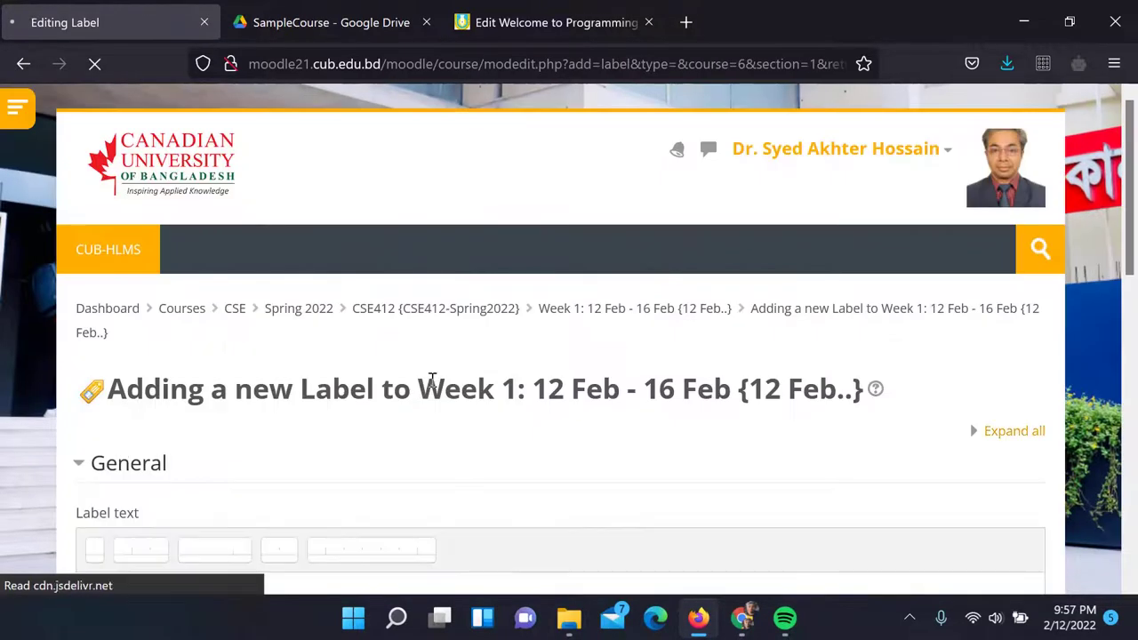
Enter the label text '1.1 Discussion on Data' and make it bold
{"action": "scroll", "coordinate": [431, 378], "scroll_direction": "down", "scroll_amount": 2}
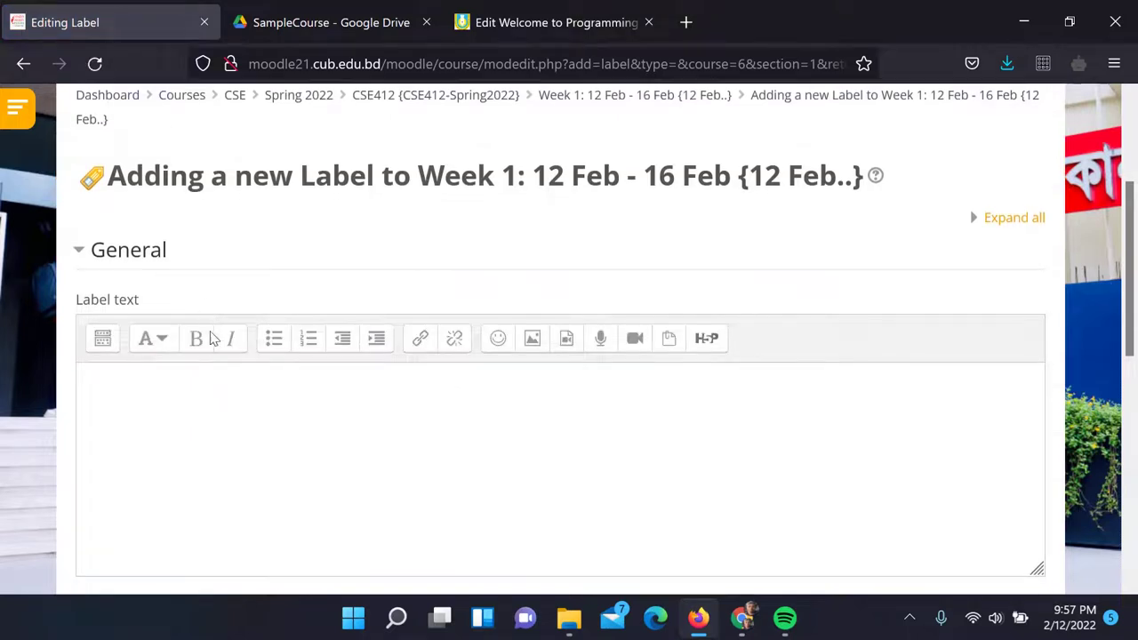
{"action": "scroll", "coordinate": [211, 364], "scroll_direction": "down", "scroll_amount": 1}
{"action": "left_click", "coordinate": [230, 343]}
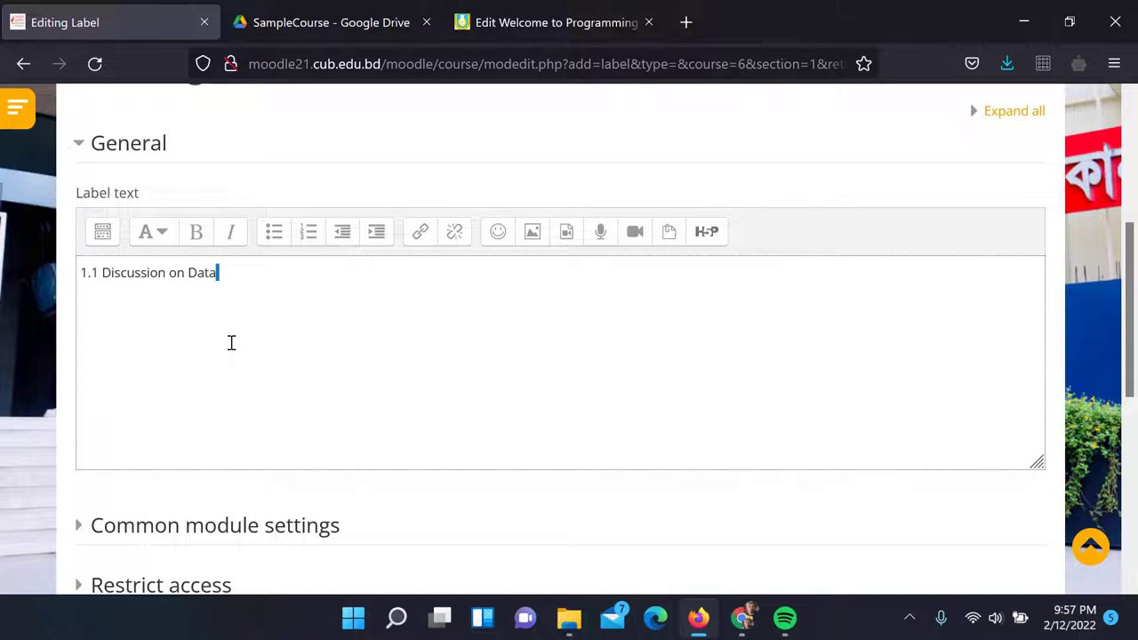
{"action": "key", "text": "ctrl+shift+Left"}
{"action": "key", "text": "ctrl+shift+Left"}
{"action": "key", "text": "ctrl+shift+Left"}
{"action": "key", "text": "ctrl+shift+Left"}
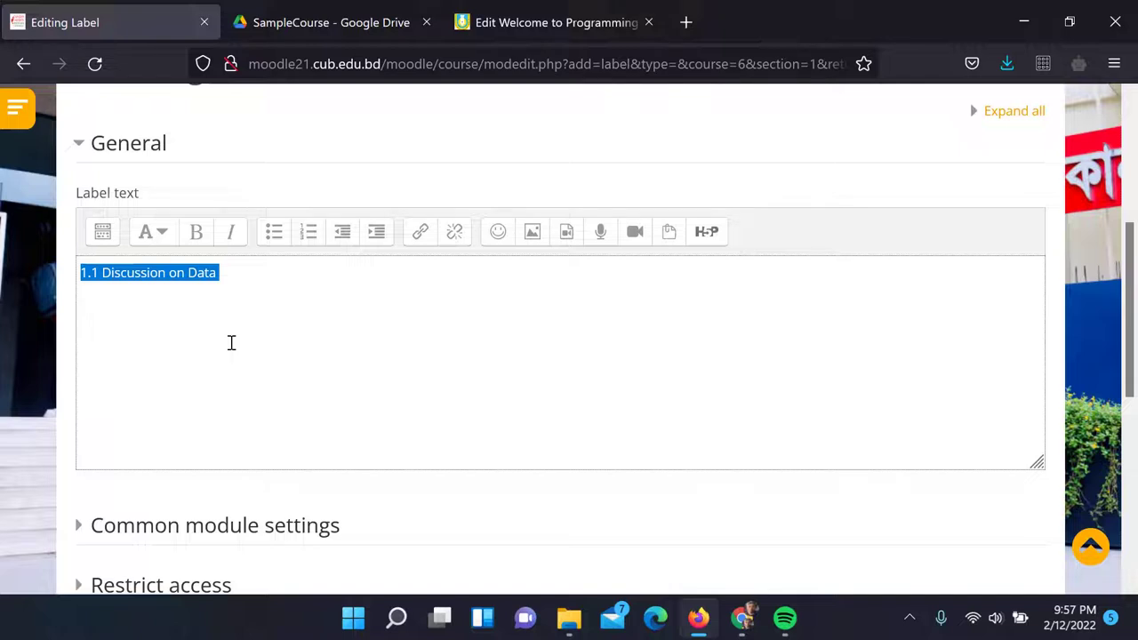
{"action": "key", "text": "ctrl+b"}
{"action": "left_click", "coordinate": [157, 277]}
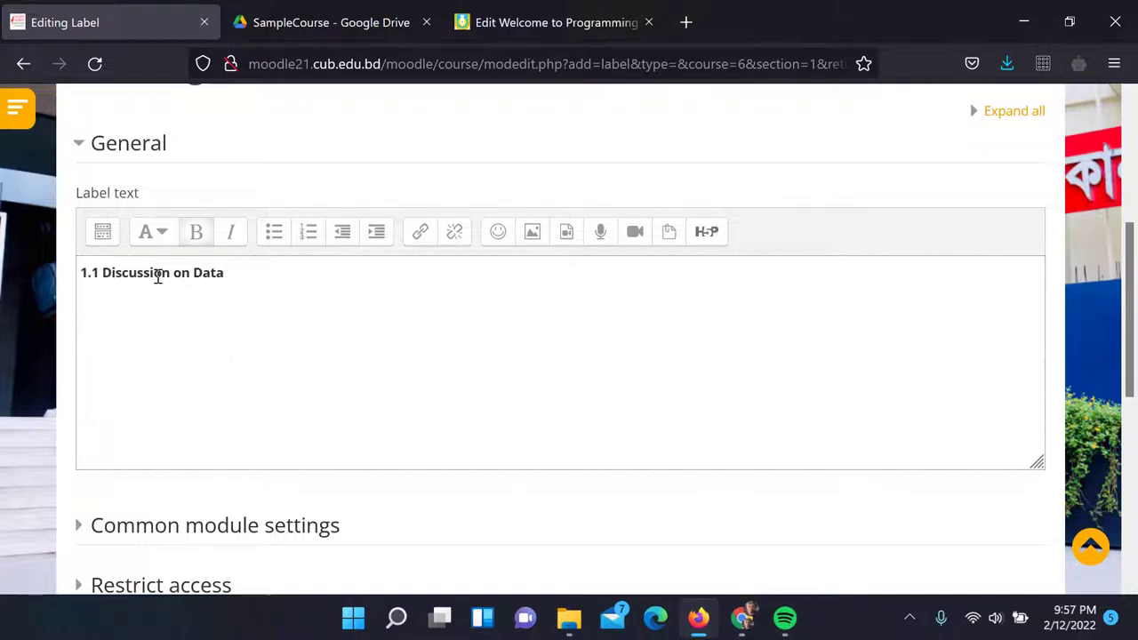
{"action": "left_click_drag", "start_coordinate": [100, 272], "coordinate": [249, 272]}
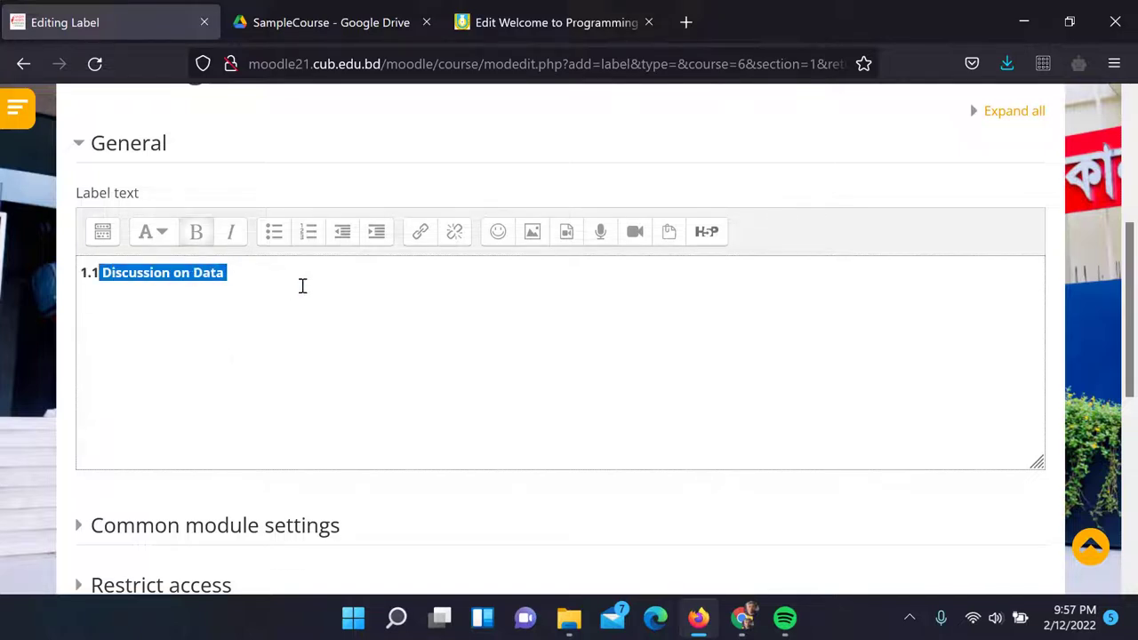
{"action": "left_click", "coordinate": [383, 16]}
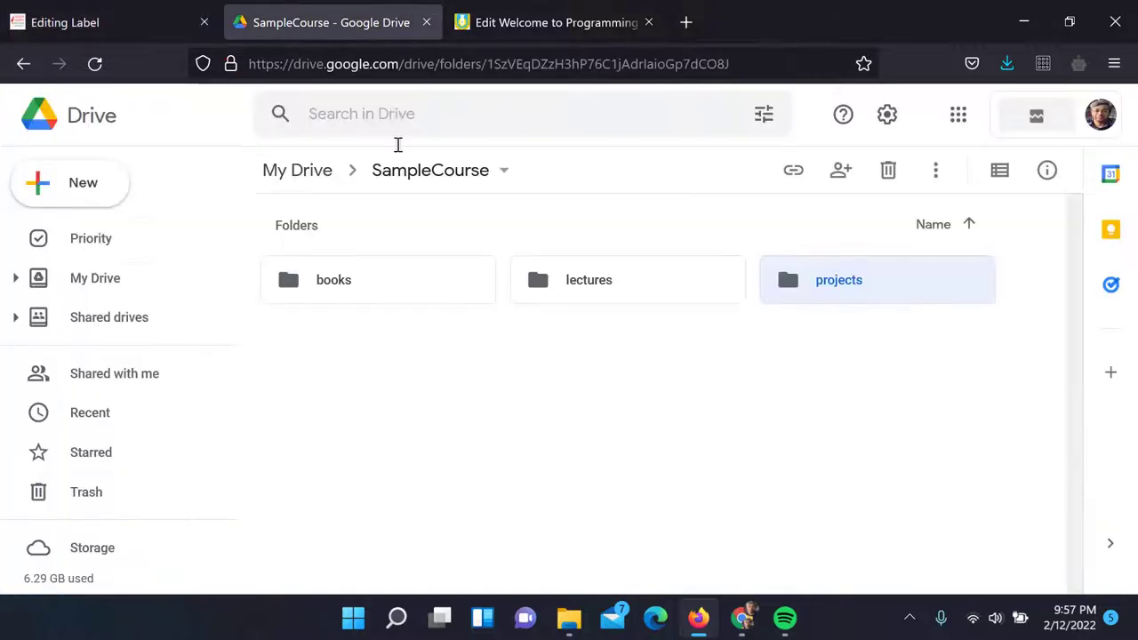
Open the books folder inside SampleCourse and start a file upload into it
{"action": "double_click", "coordinate": [362, 285]}
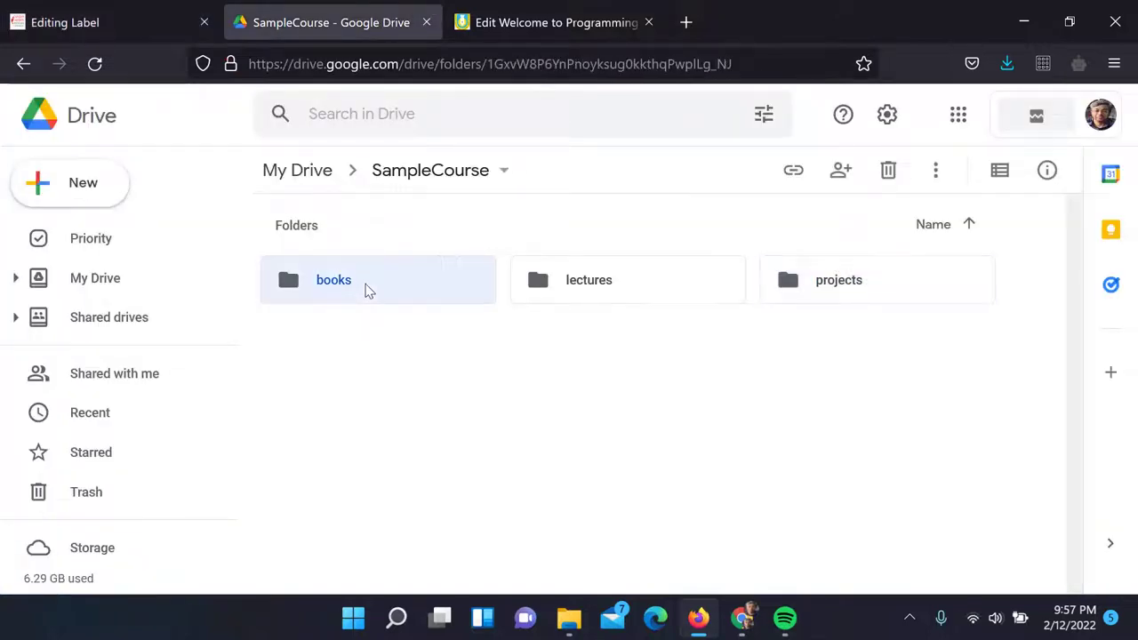
{"action": "right_click", "coordinate": [491, 227]}
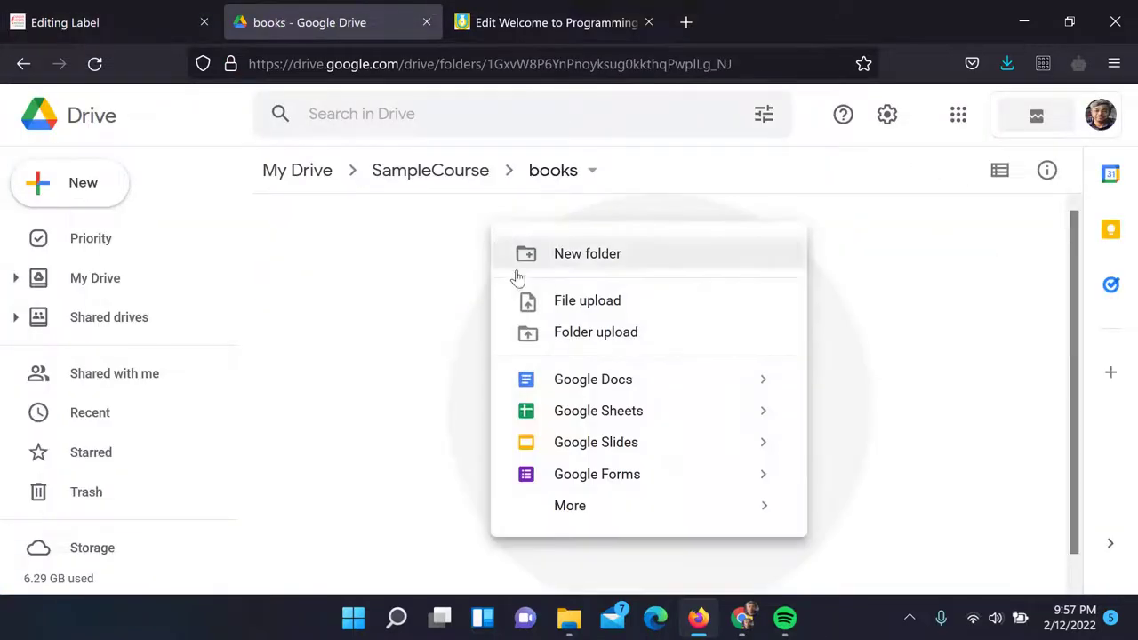
{"action": "left_click", "coordinate": [578, 300]}
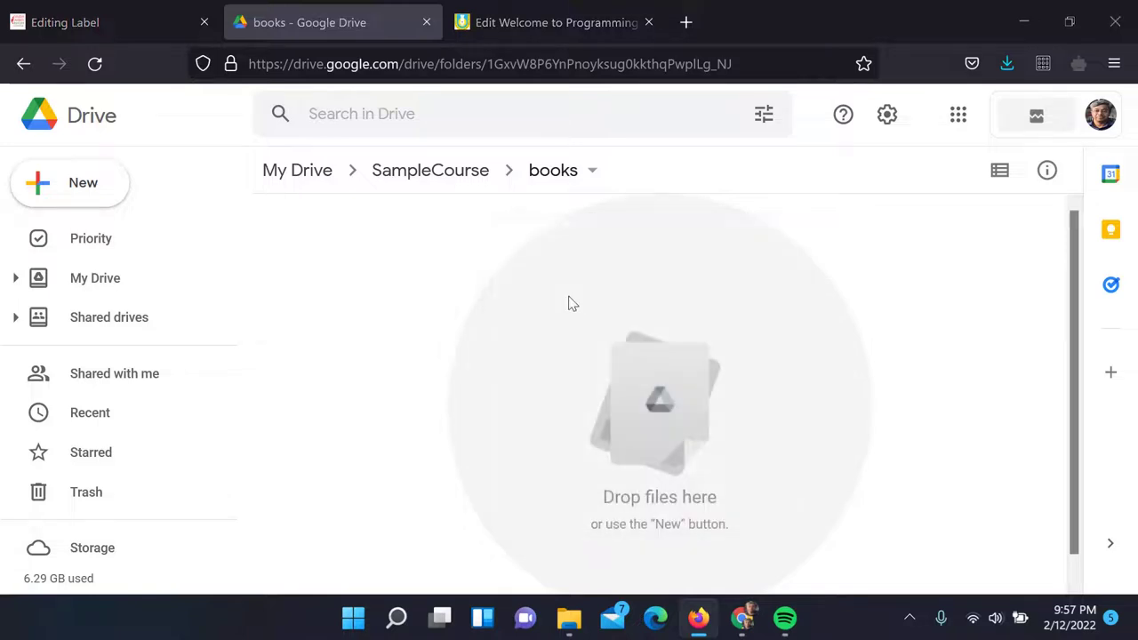